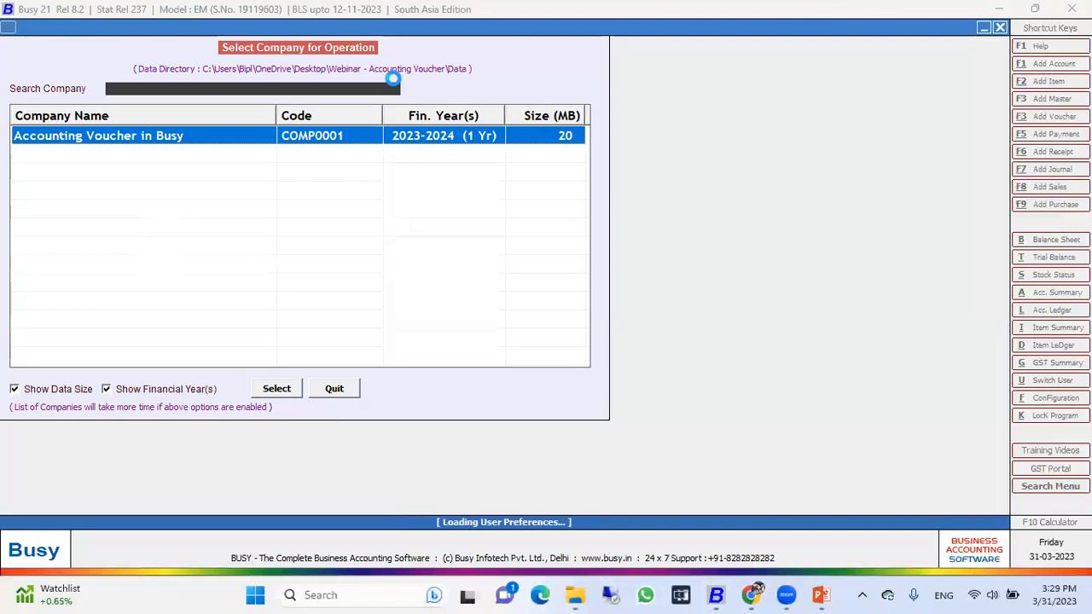
Step: Open the company Accounting Voucher in Busy and view the blank form for a new account master
key("Return")
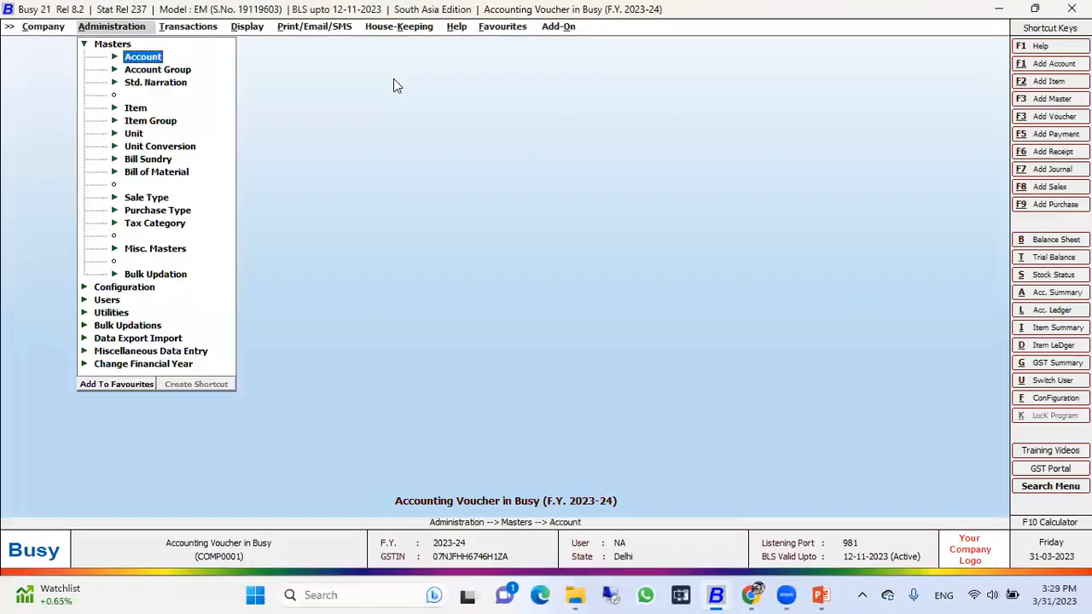
key("Return")
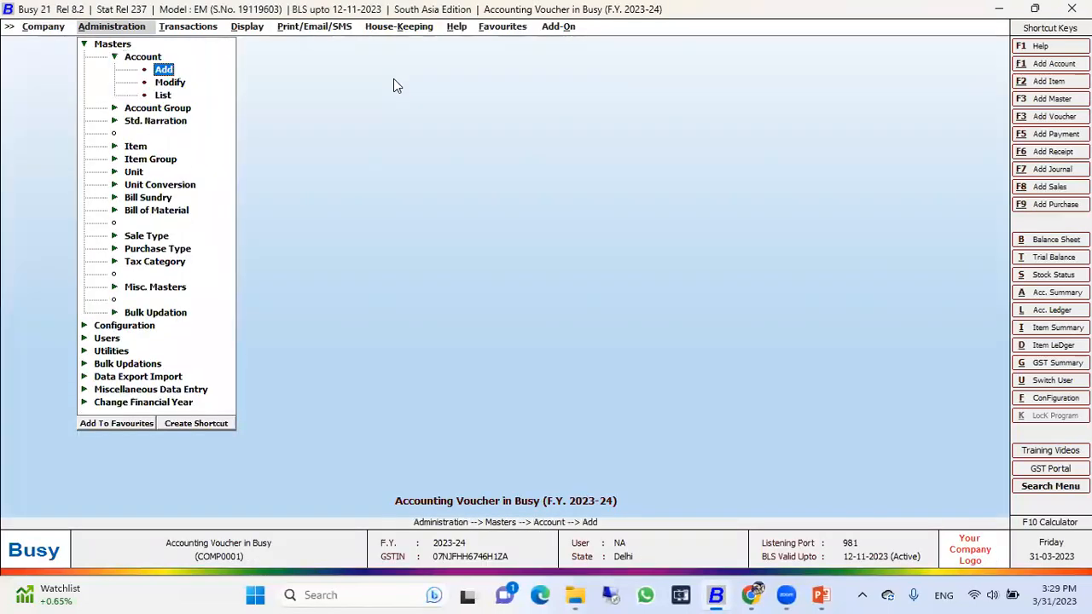
key("Return")
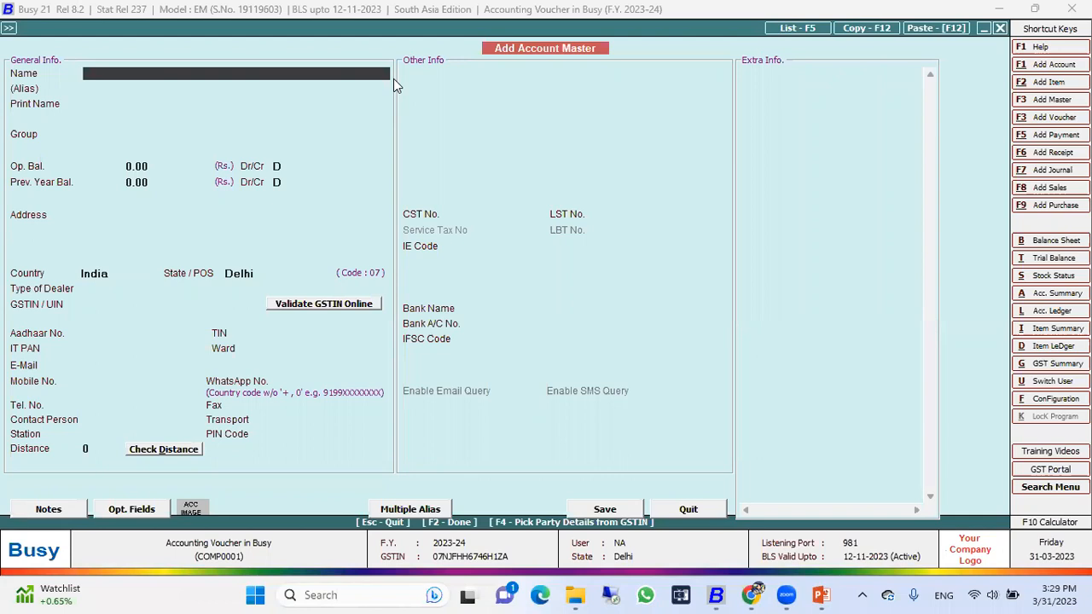
key("Escape")
key("Down")
key("Return")
type("o")
key("BackSpace")
type("c")
key("BackSpace")
key("Escape")
key("Escape")
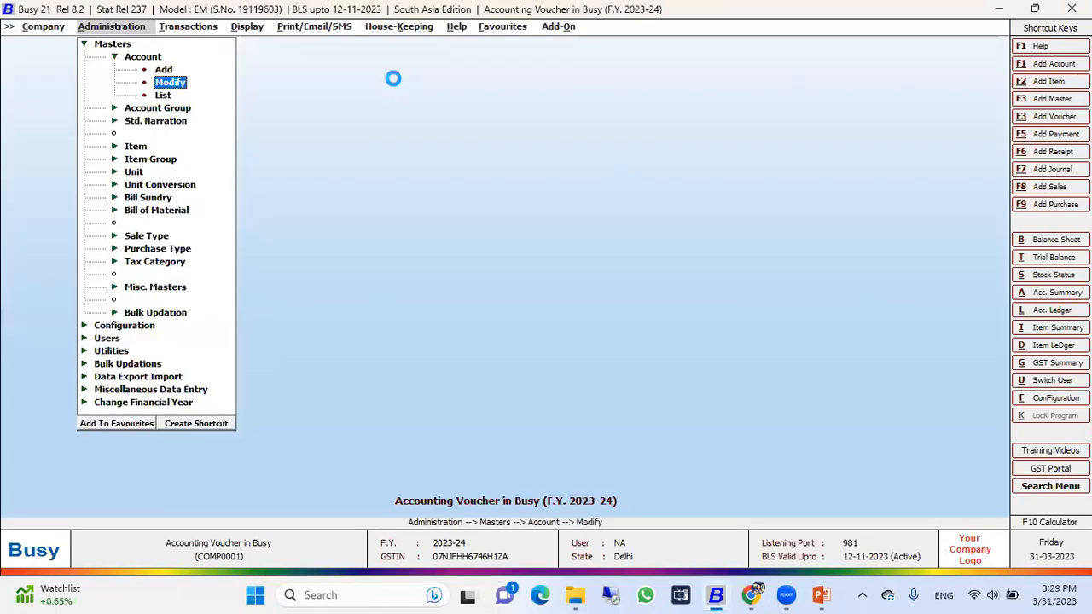
Step: Open the Owner's Capital Account master for modification
key("Return")
type("cp")
key("BackSpace")
type("api")
key("Down")
key("Return")
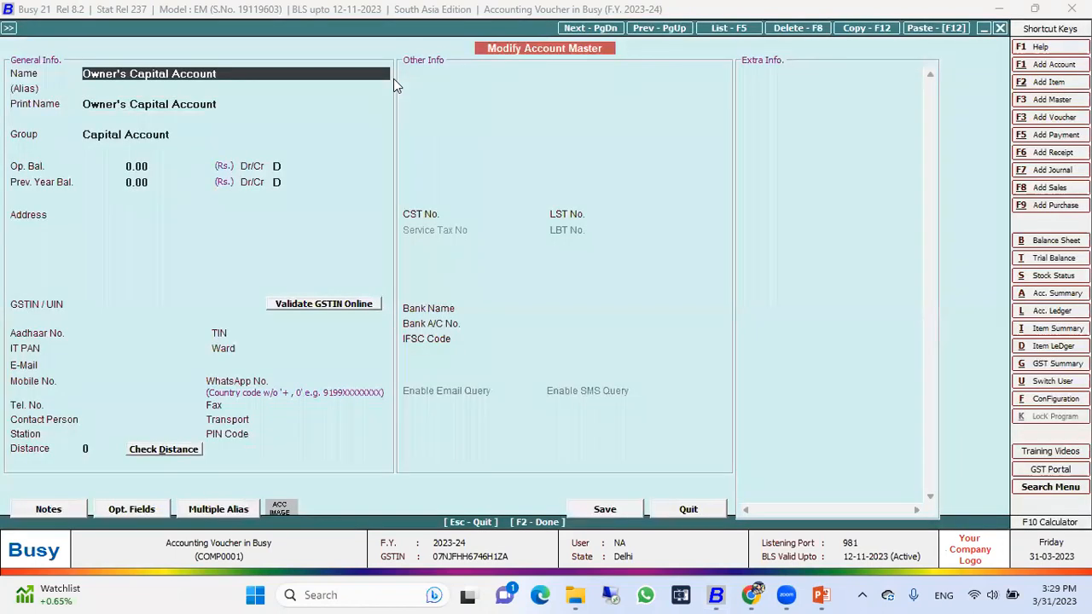
Step: Select Capital Account as the group of the Owner's Capital Account master
key("Return")
key("Return")
key("Return")
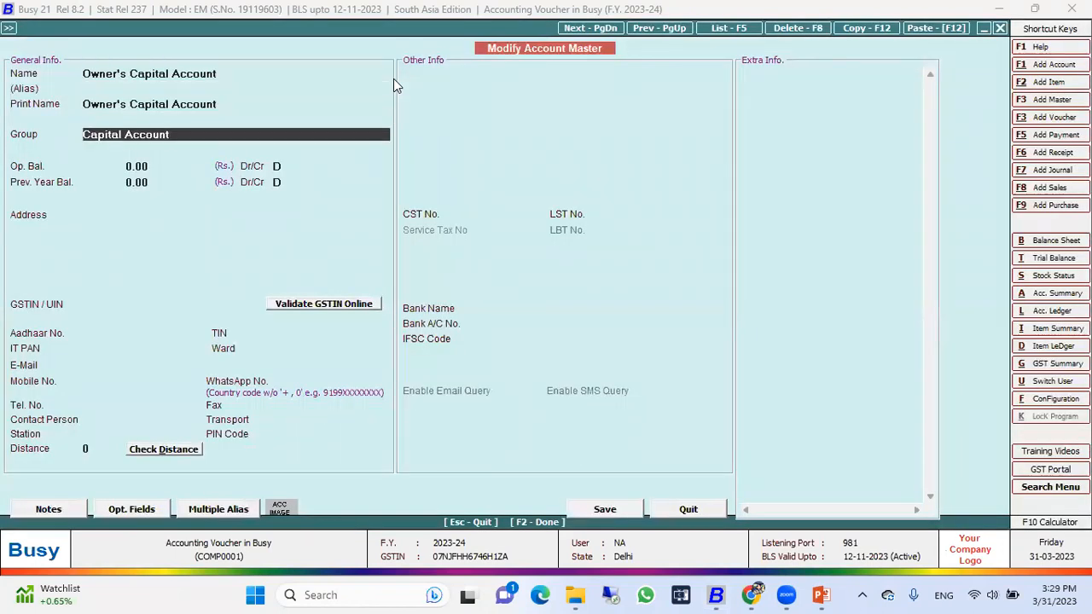
key("space")
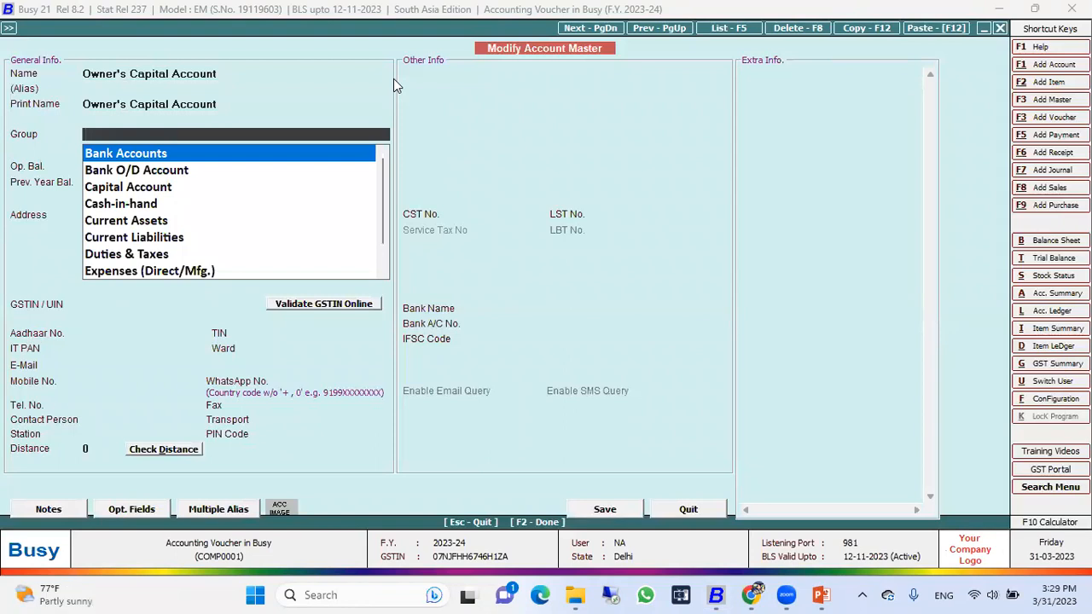
key("Down")
key("Down")
key("Down")
key("Up")
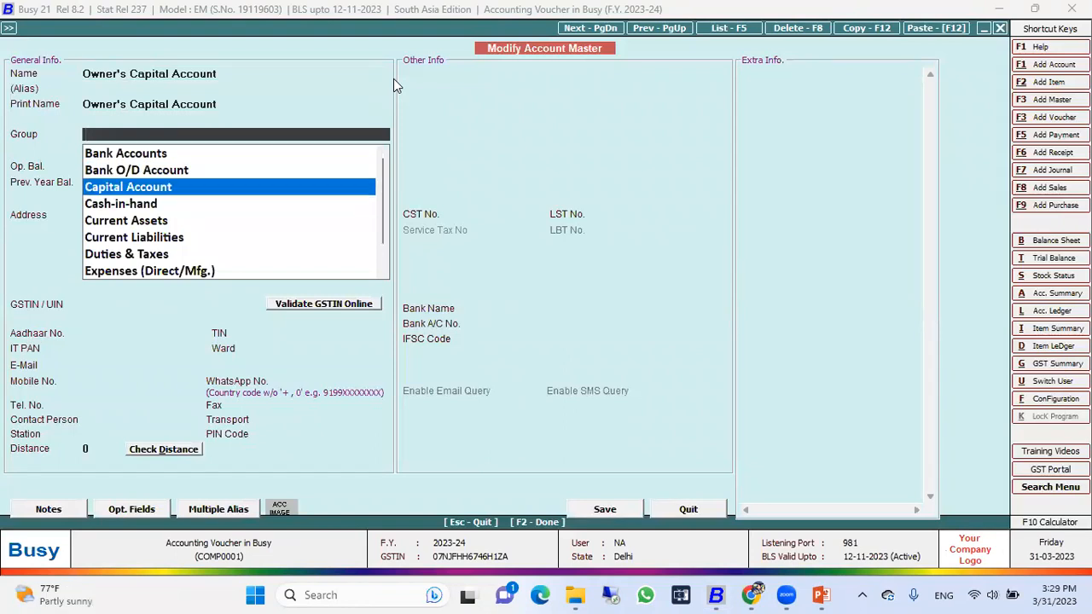
key("Return")
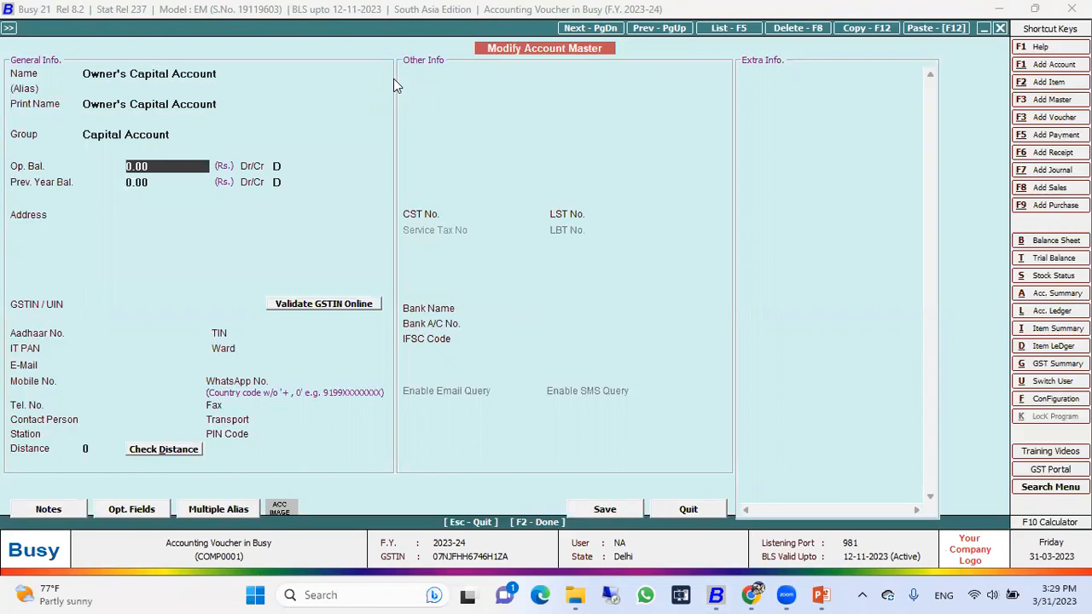
Step: Save the Owner's Capital Account master and leave the selection of accounts to modify
key("Up")
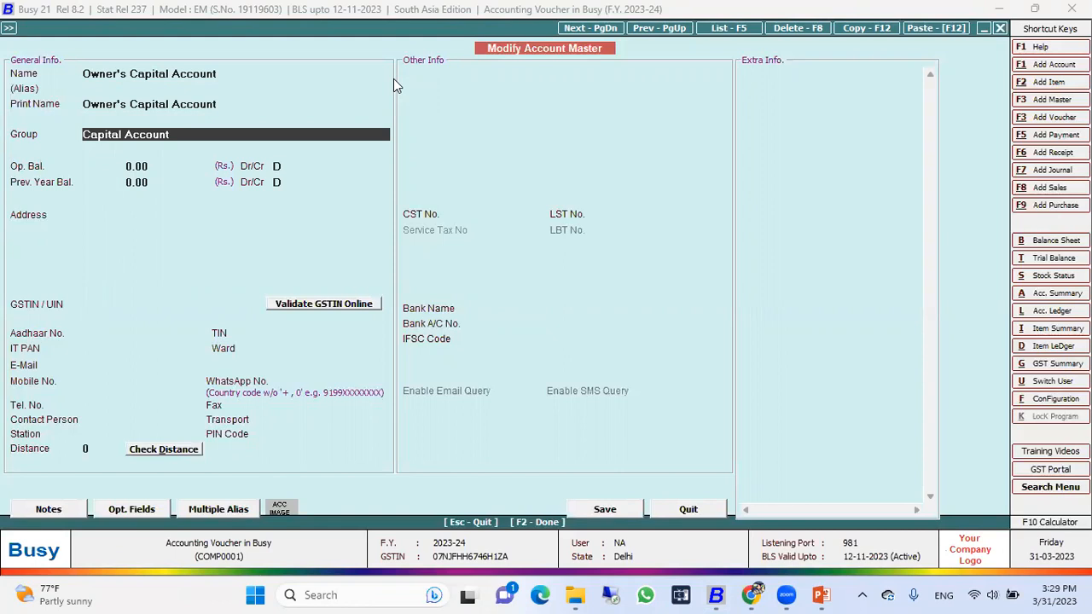
key("F2")
key("Return")
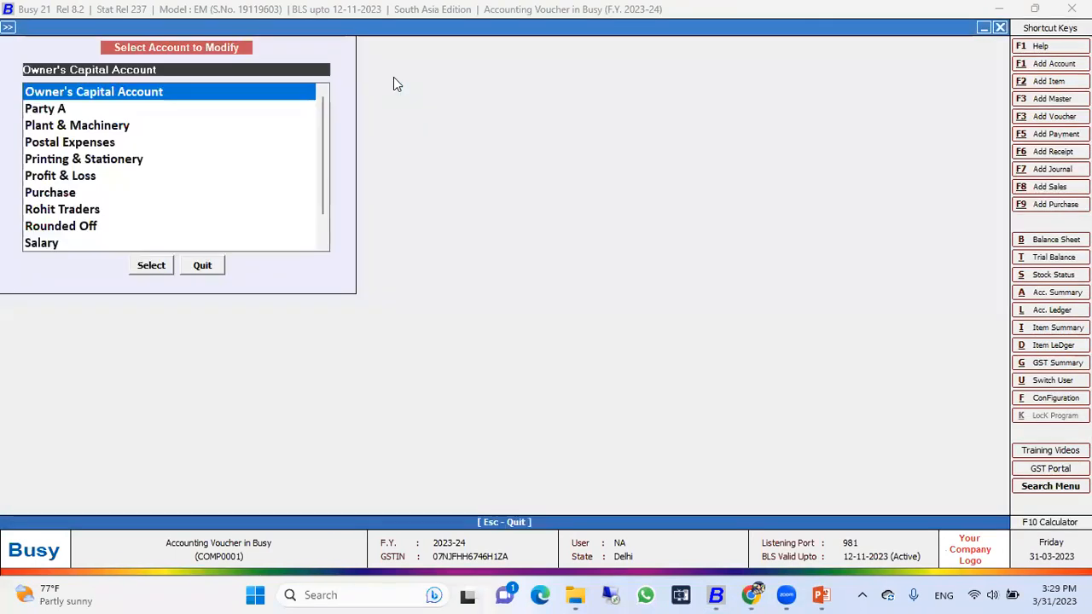
key("Escape")
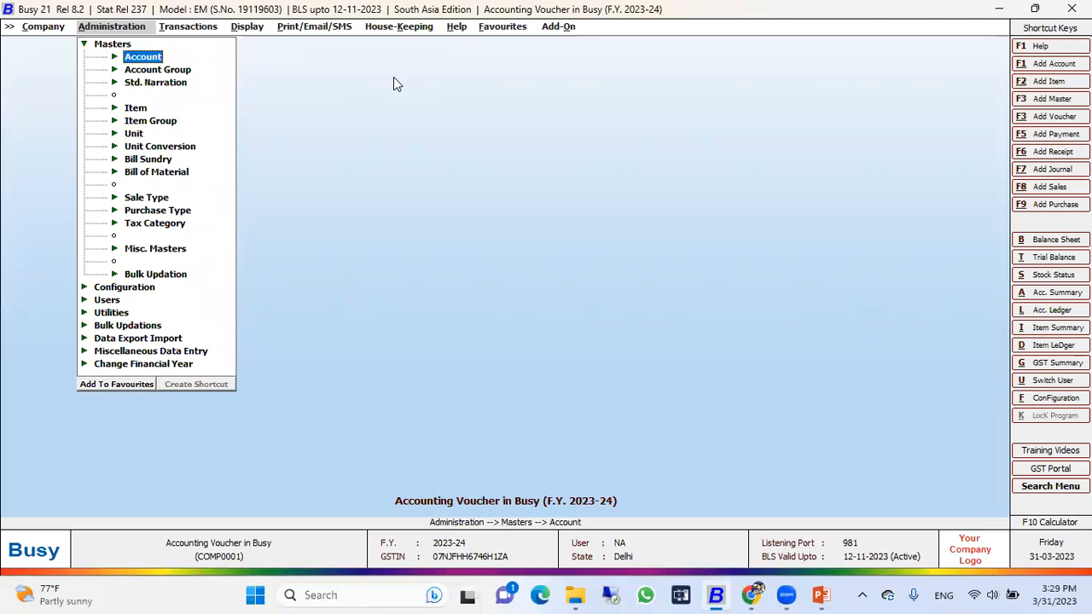
Step: Start a new receipt voucher dated 01-04-2023 in the Main series, with GST nature Not Applicable and a credit entry in the first row
key("Right")
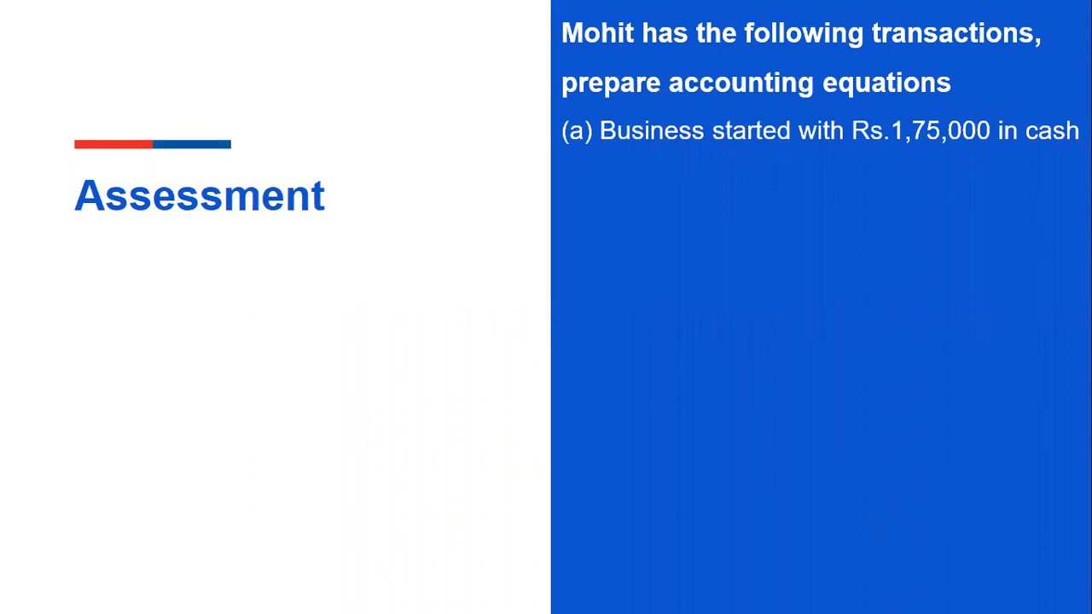
key("alt+Tab")
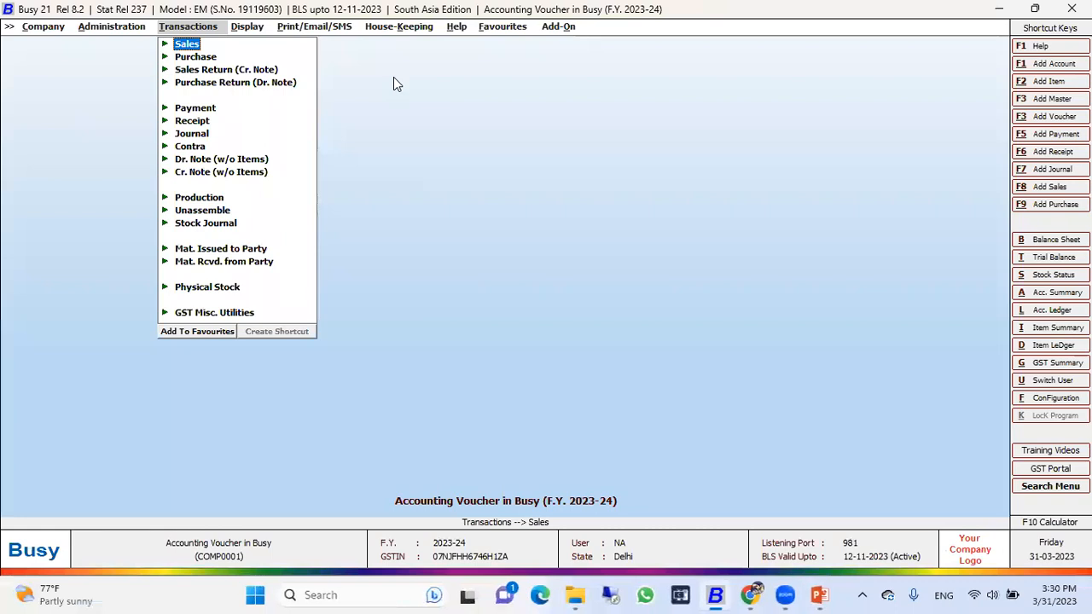
key("Down")
key("Down")
key("Down")
key("Down")
key("Down")
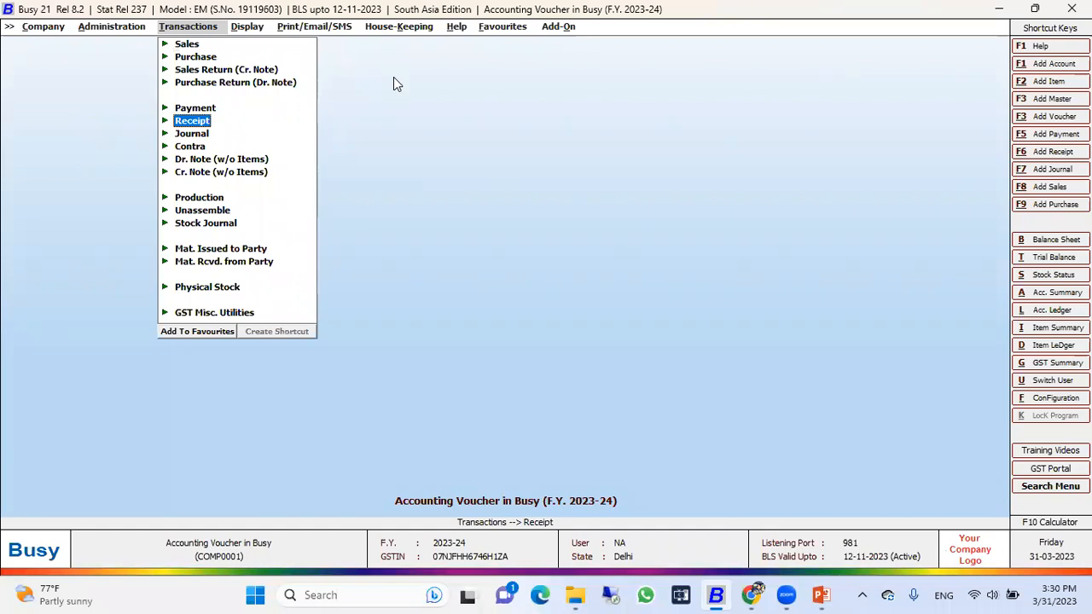
key("Return")
key("Return")
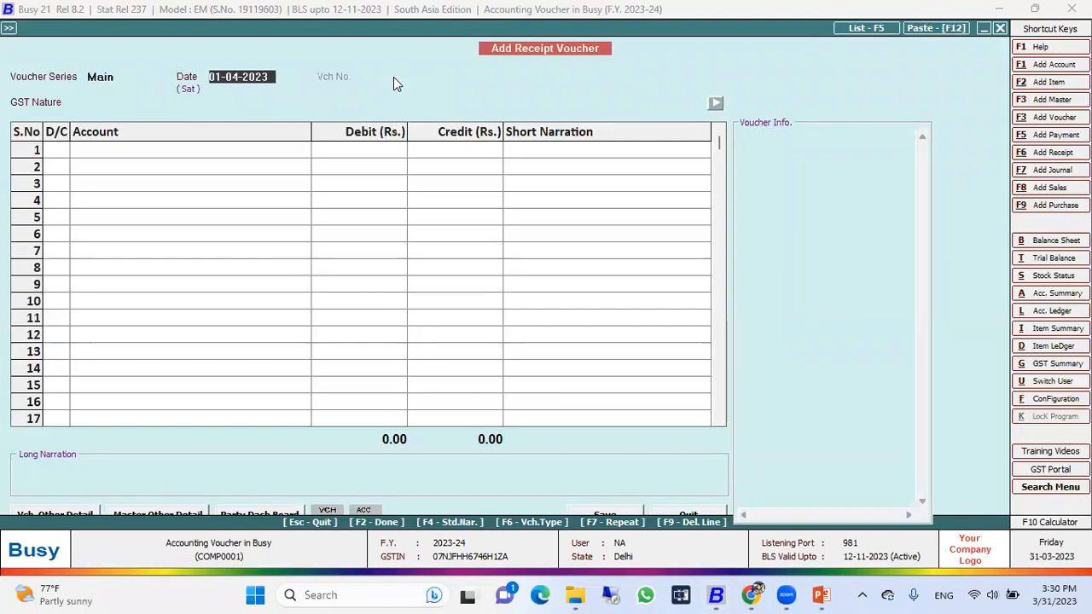
key("Return")
key("Return")
key("Return")
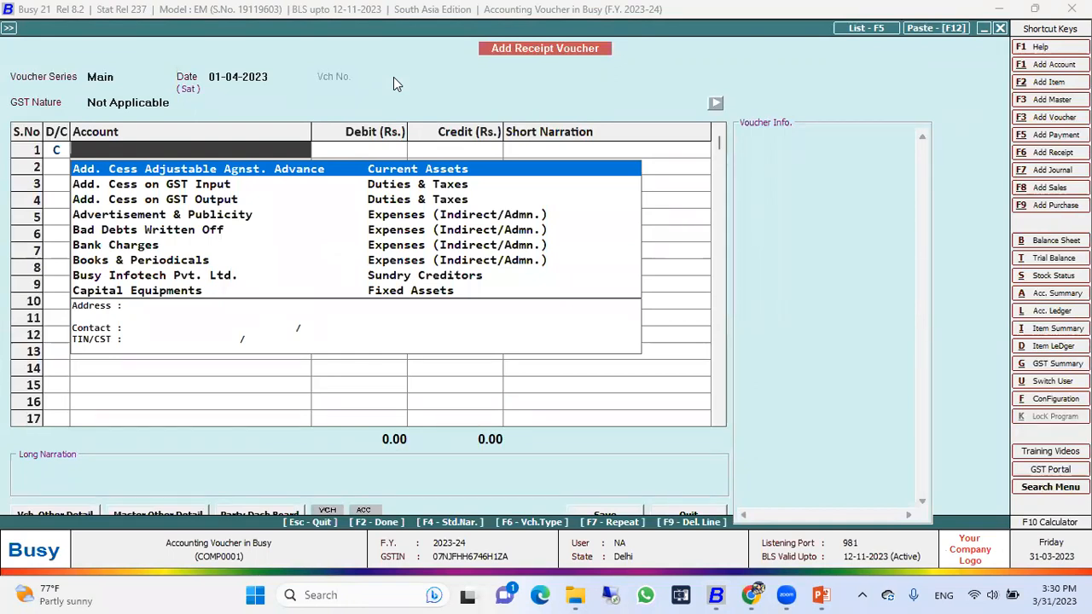
Step: Choose Owner's Capital Account as the credited account in the first row of the receipt voucher
type("ca")
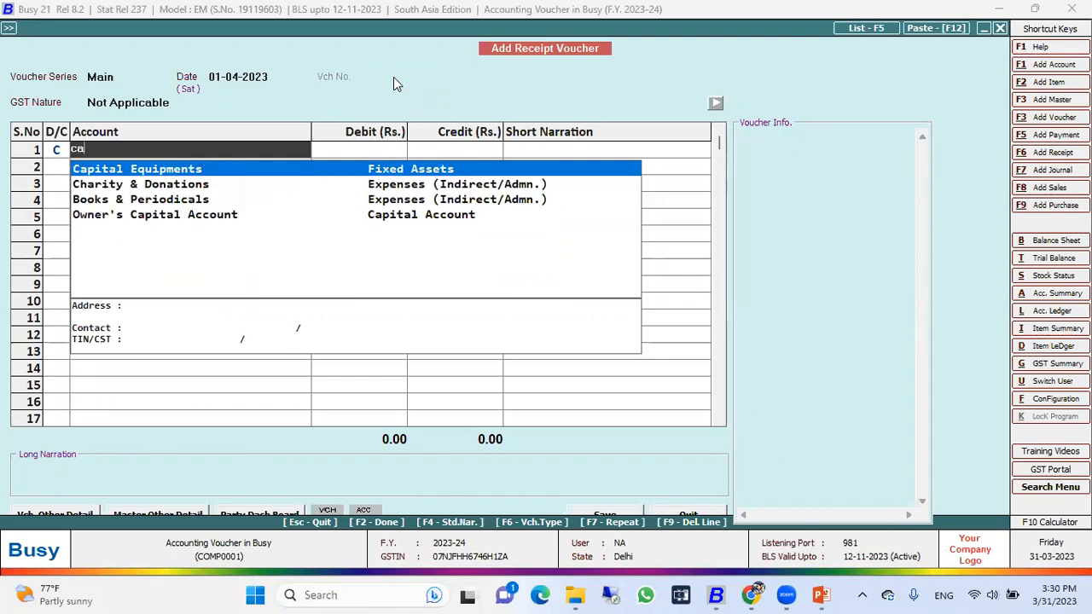
key("Down")
key("Down")
key("Down")
key("Return")
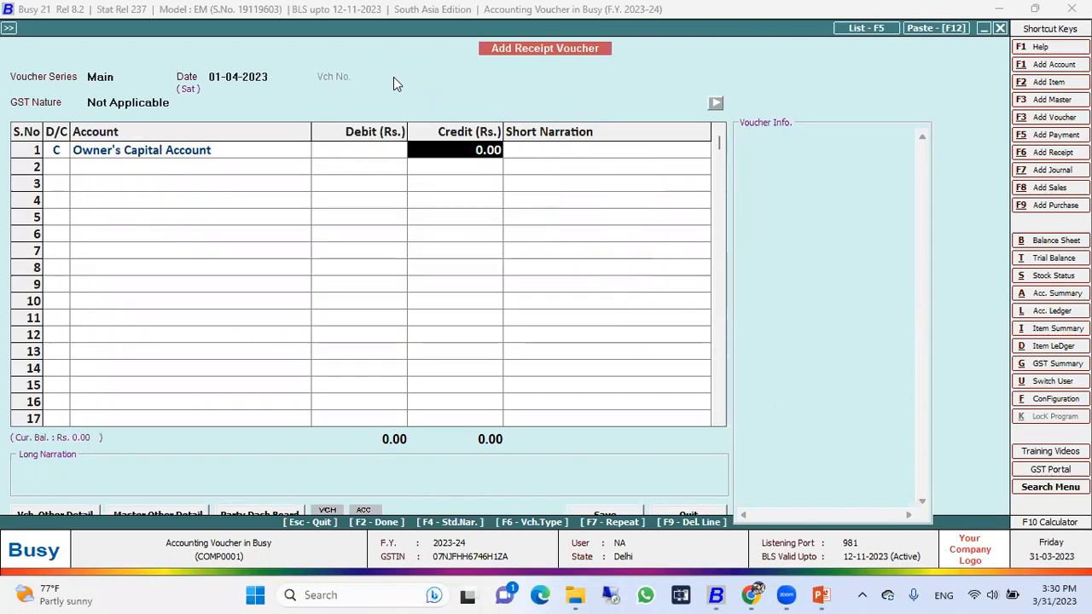
key("shift+Tab")
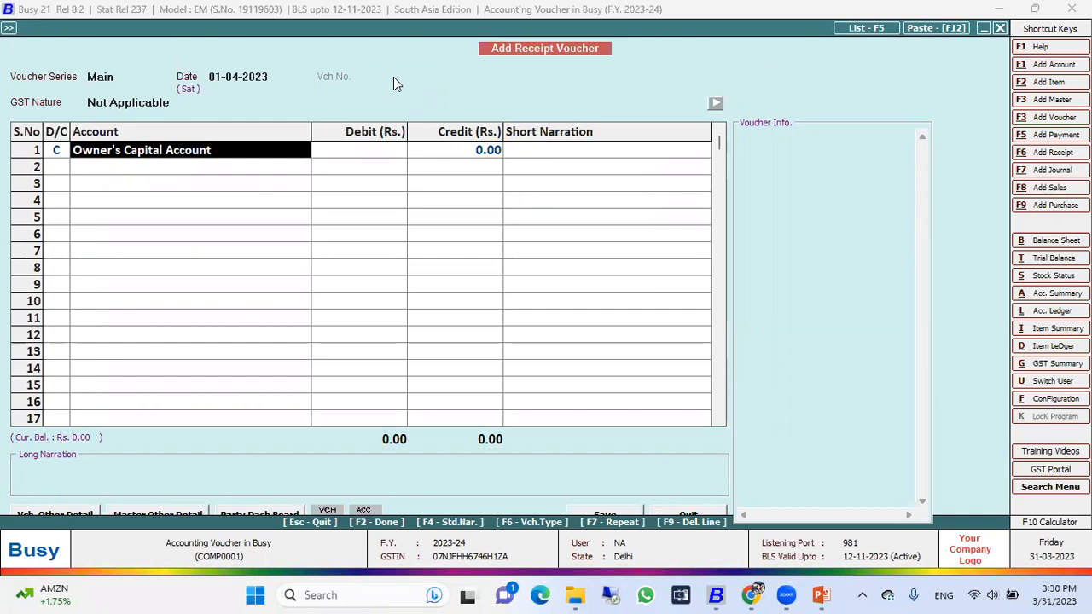
key("Return")
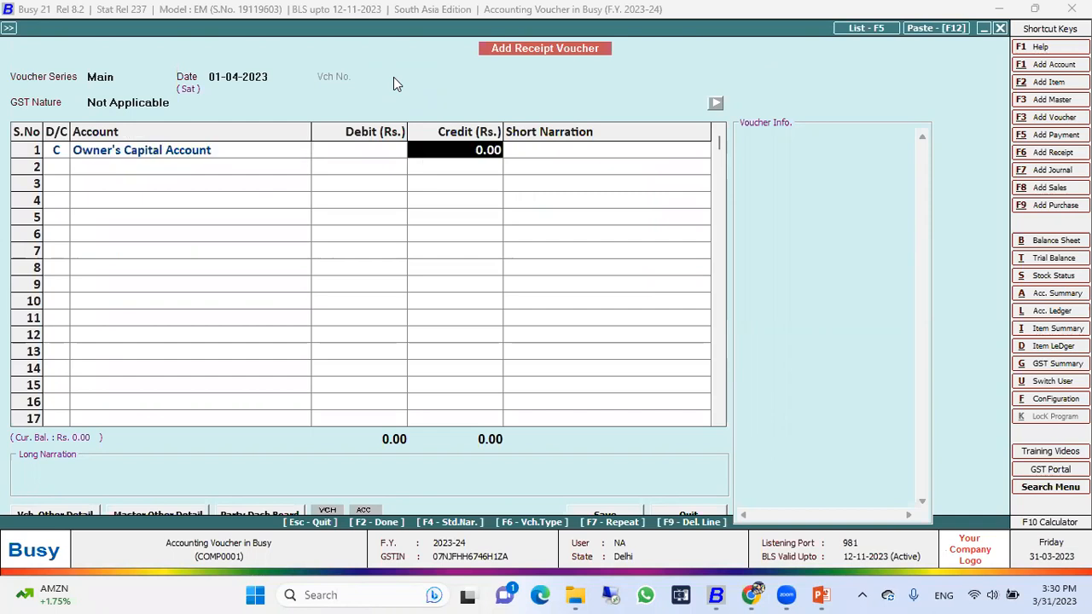
Step: Set the credit amount for Owner's Capital Account to Rs. 1,75,000
type("1")
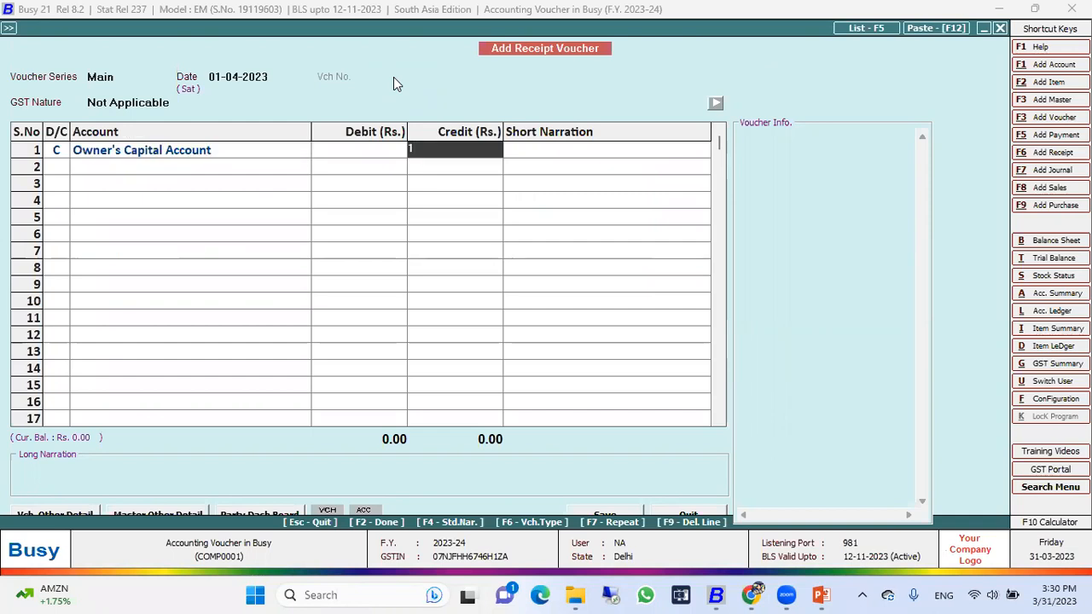
type(",75,000")
key("Return")
key("Left")
key("Left")
key("Left")
key("Right")
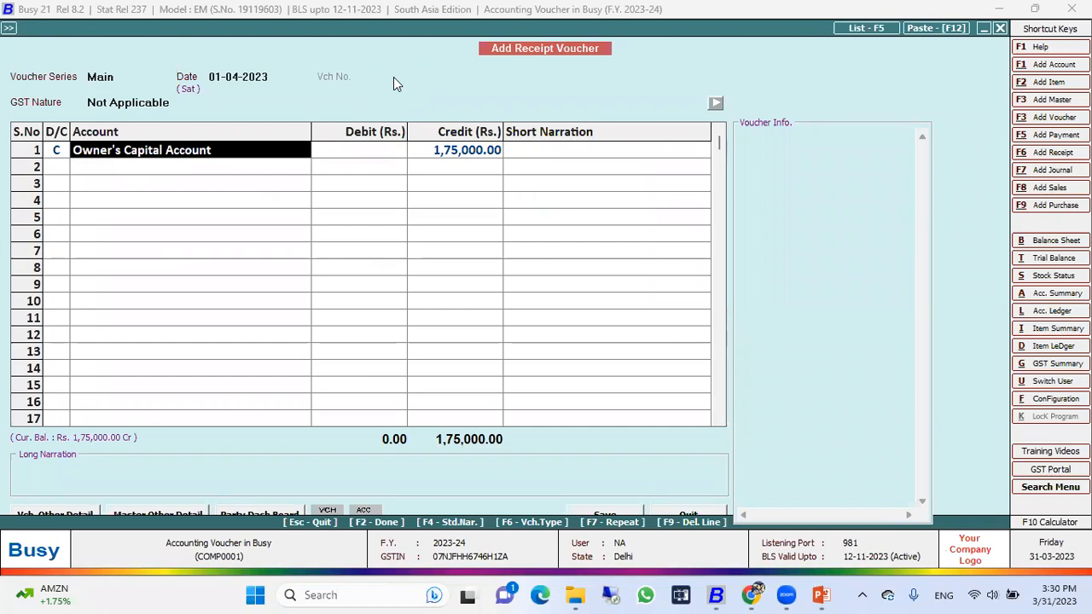
key("Right")
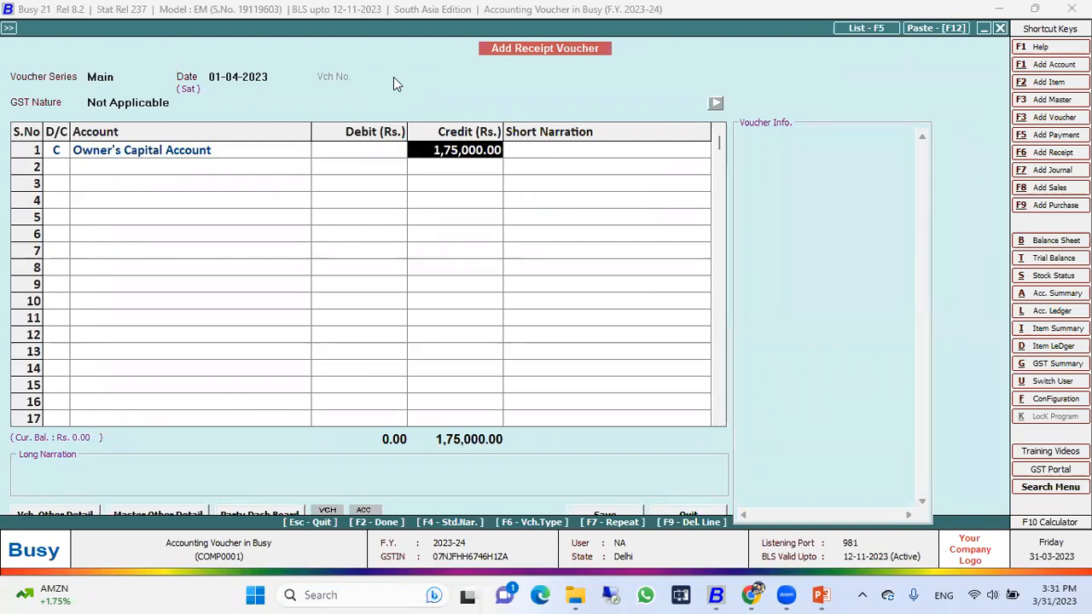
Step: Add a debit entry of Rs. 1,75,000 to the Cash account in the second row
key("Return")
key("Return")
key("Return")
key("Down")
key("Up")
key("Return")
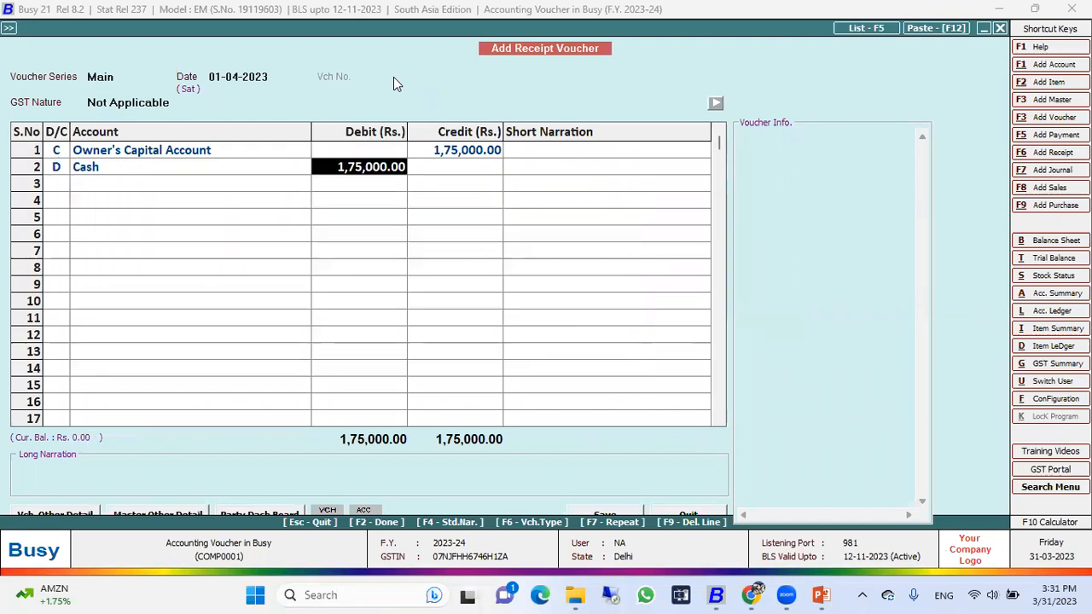
key("Return")
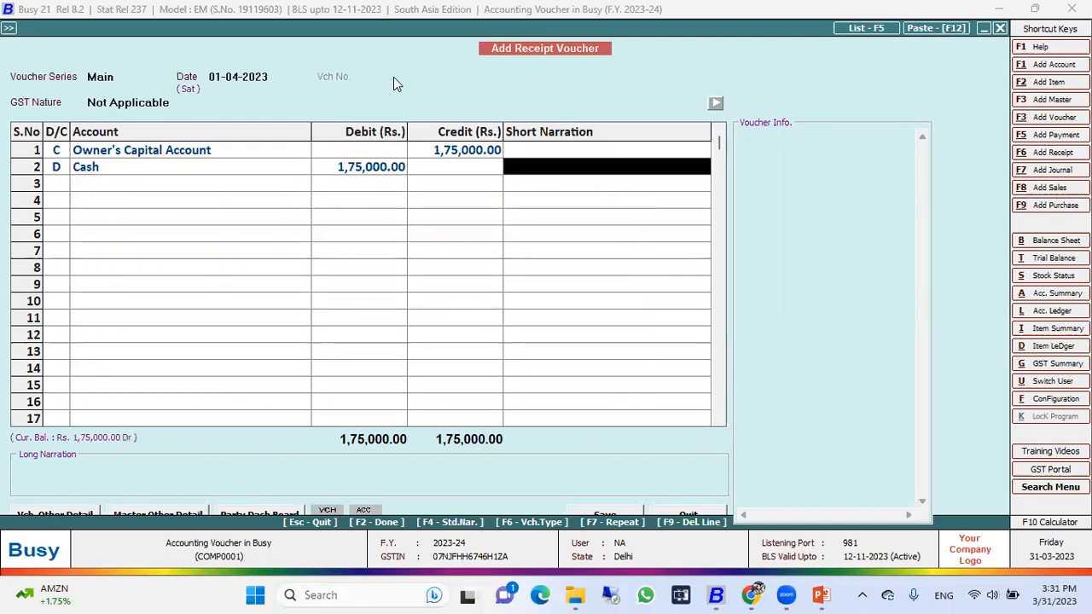
Step: Enter "capital investing in the business" as the voucher's long narration
left_click(243, 471)
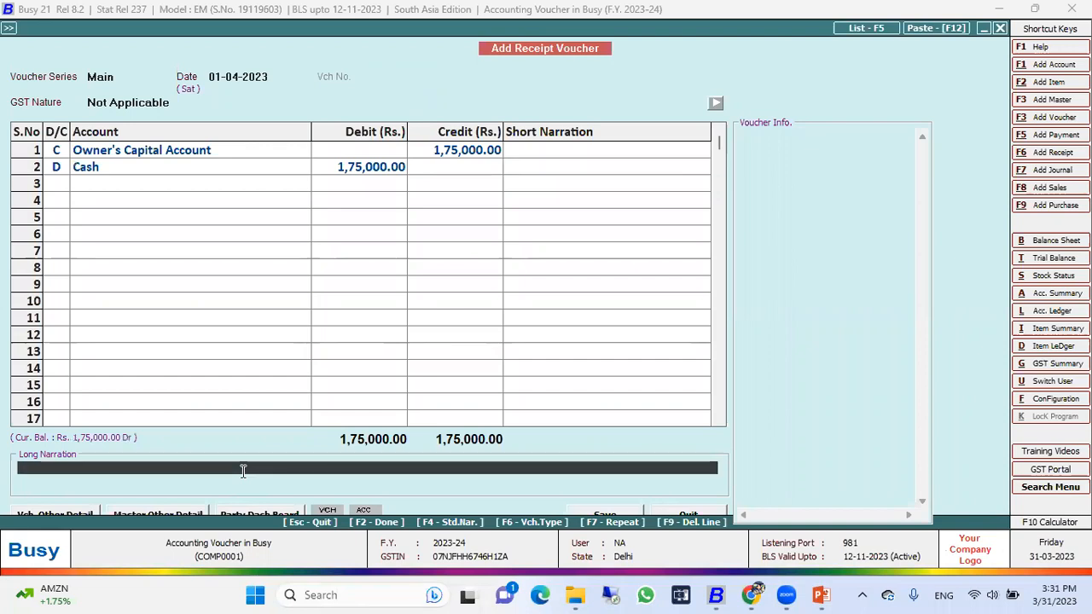
type("capital")
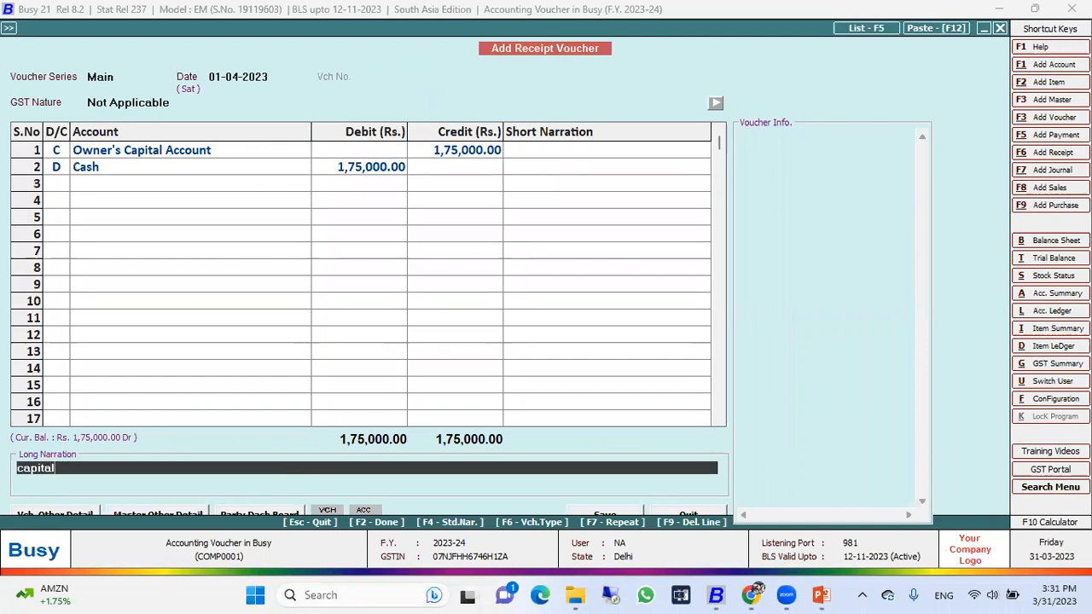
type(" inventing")
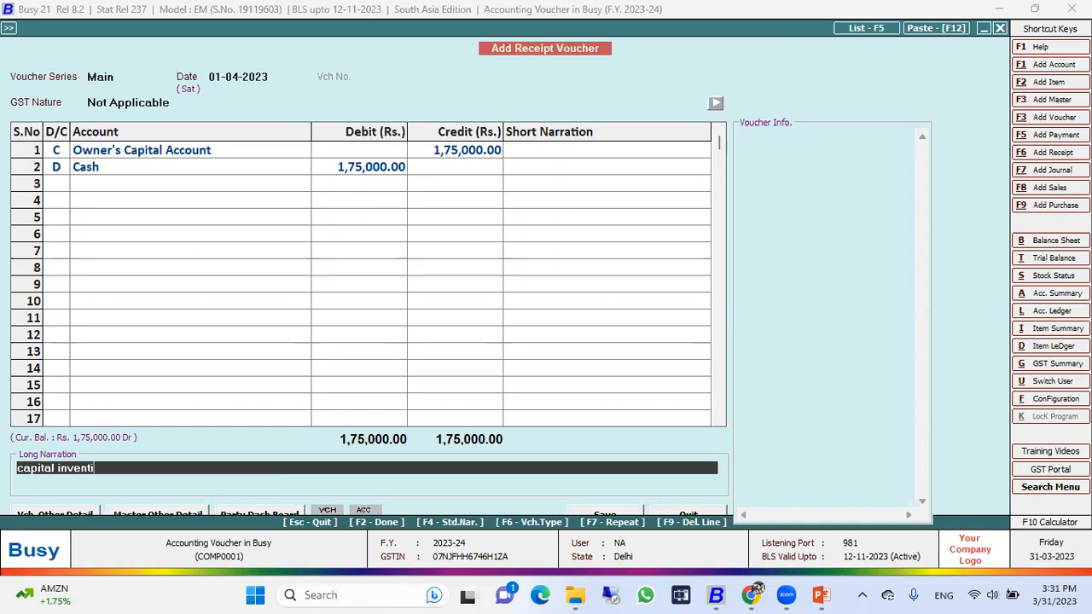
key("BackSpace")
key("BackSpace")
key("BackSpace")
key("BackSpace")
key("BackSpace")
type("sting in the biusi")
key("BackSpace")
key("BackSpace")
key("BackSpace")
key("BackSpace")
type("usiness")
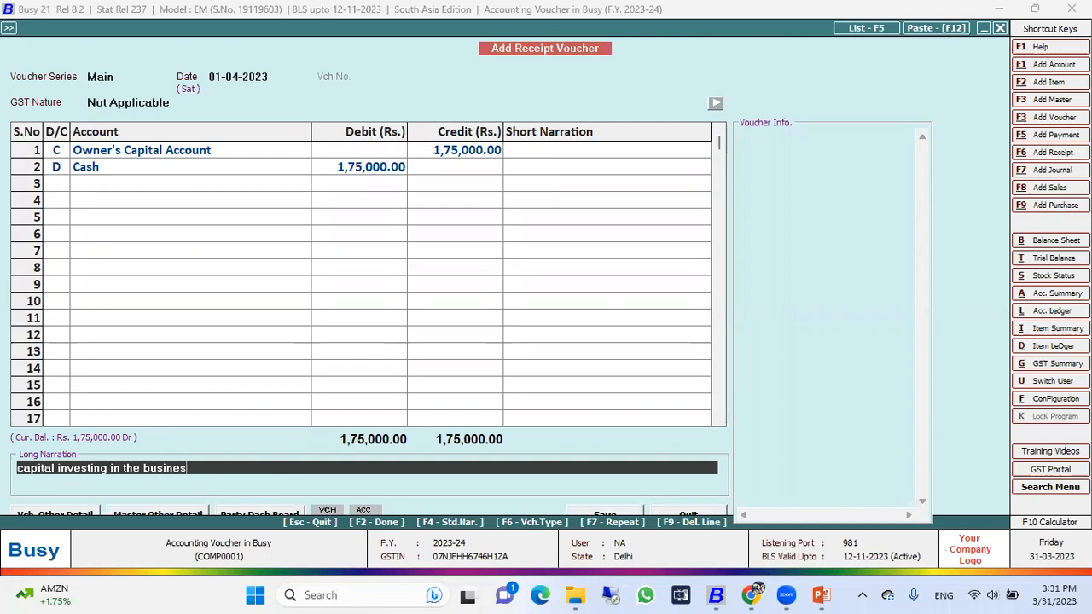
Step: Save the receipt voucher and close the voucher entry form
key("Return")
key("Return")
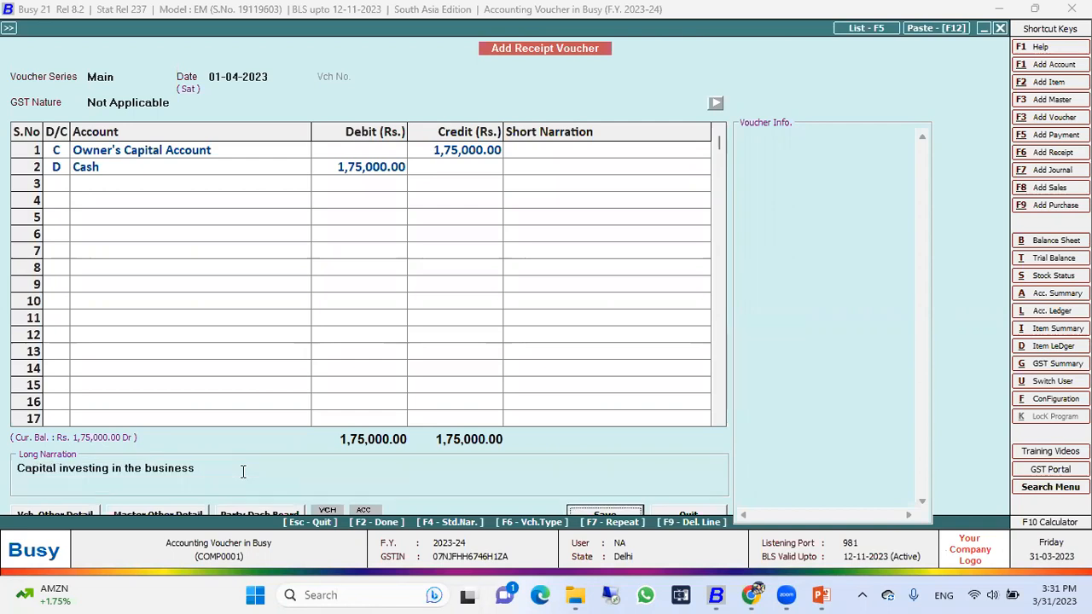
key("Return")
key("Escape")
key("Return")
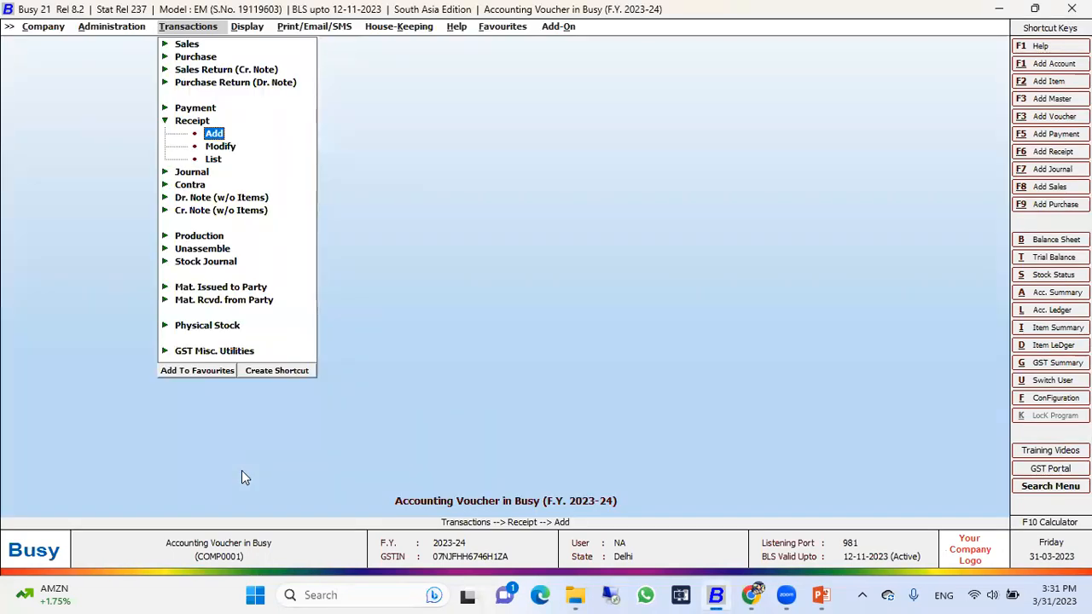
Step: Open the account-wise ledger report in Standard format
key("Escape")
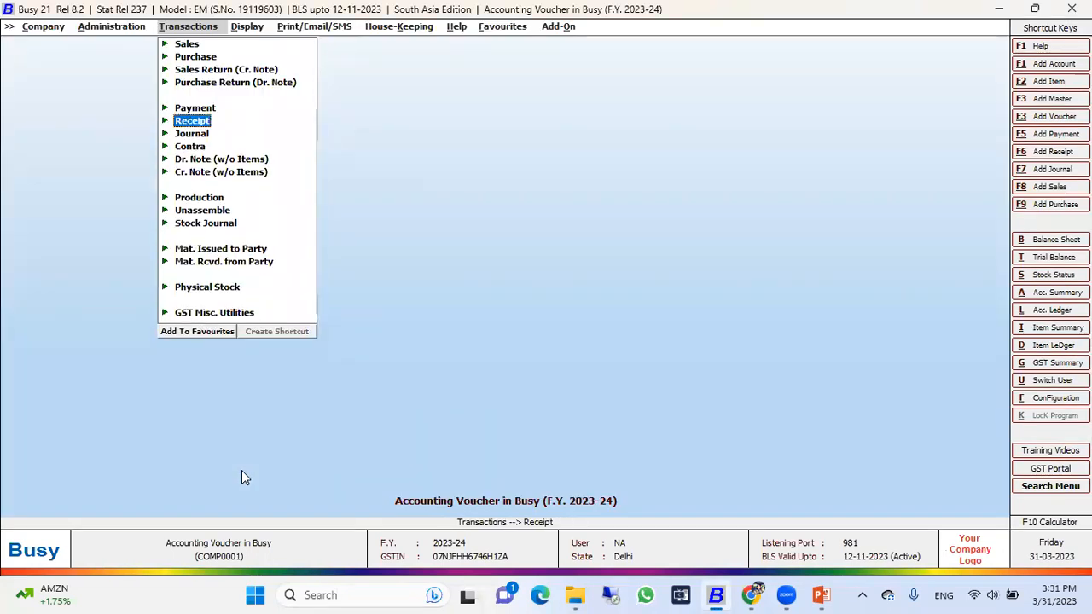
key("Right")
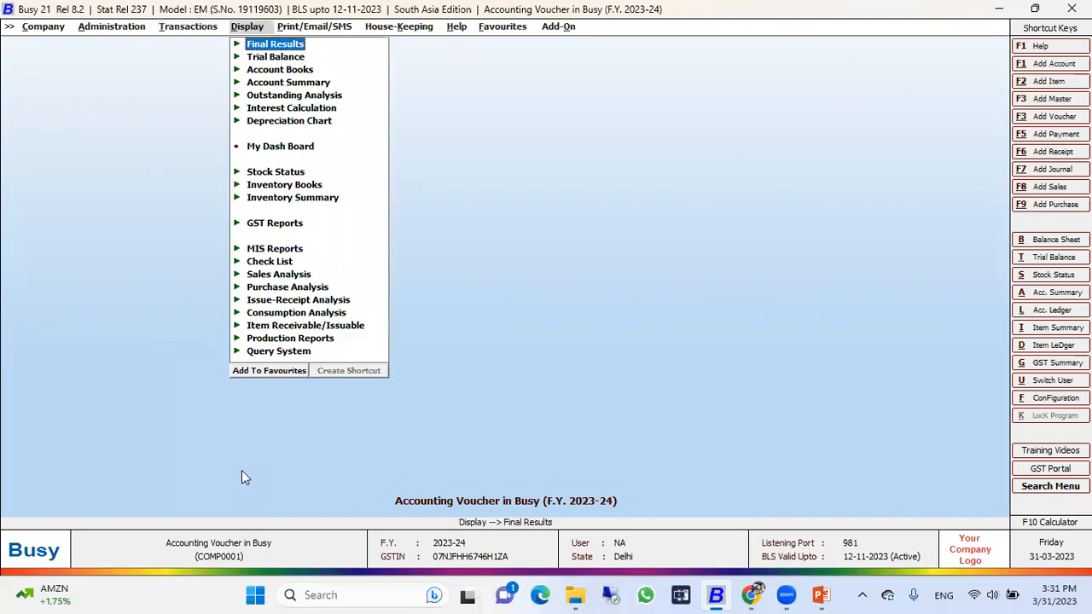
key("Down")
key("Down")
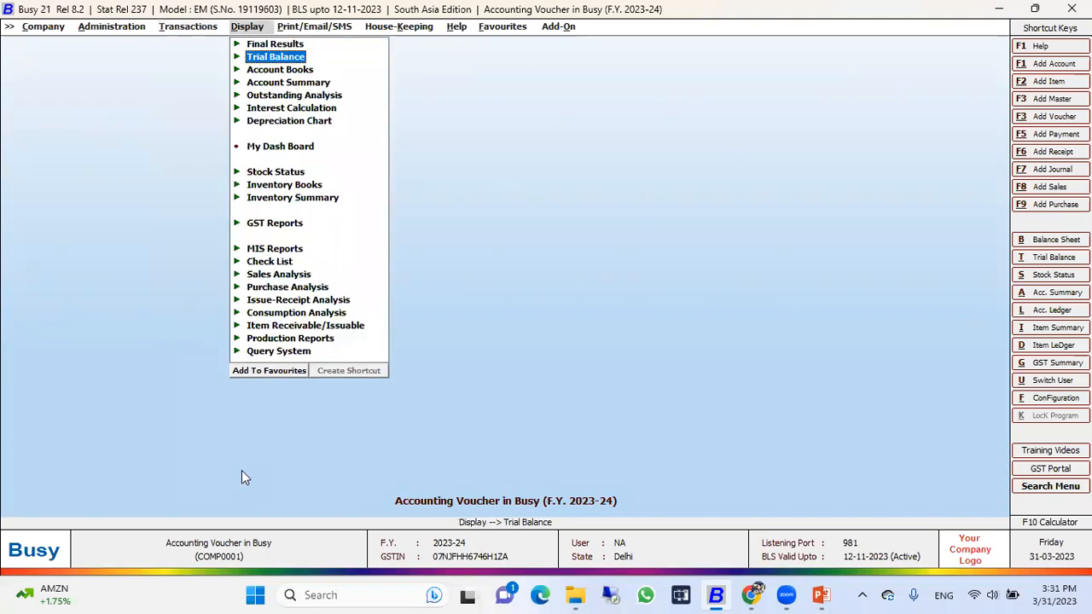
key("Return")
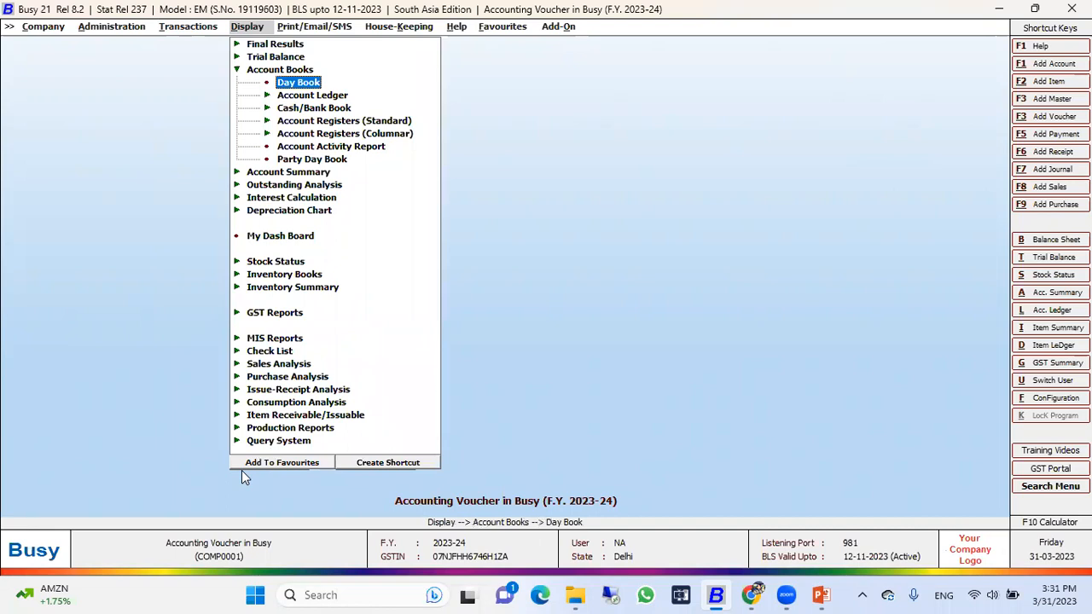
key("Down")
key("Return")
key("Return")
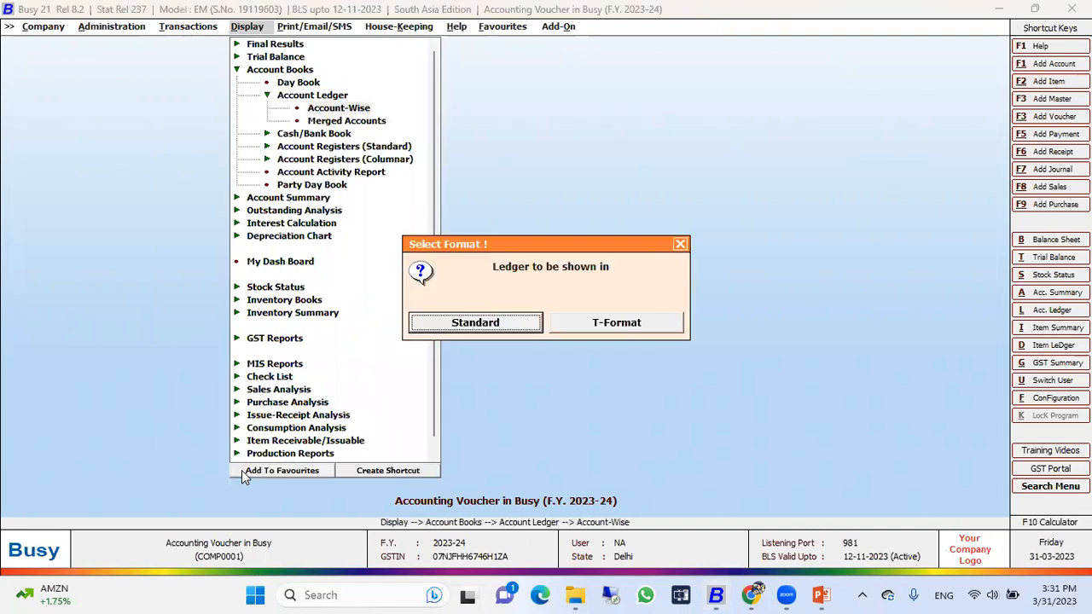
key("Return")
Step: Display the Cash account's ledger for 01-04-2023 and check the receipt entry
key("Return")
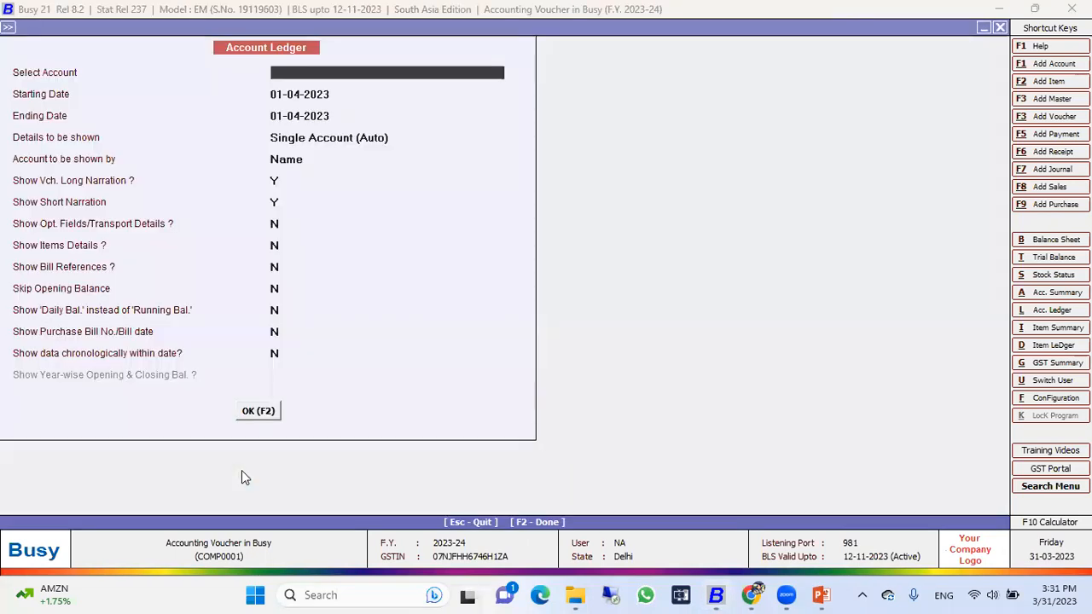
type("cas")
key("Return")
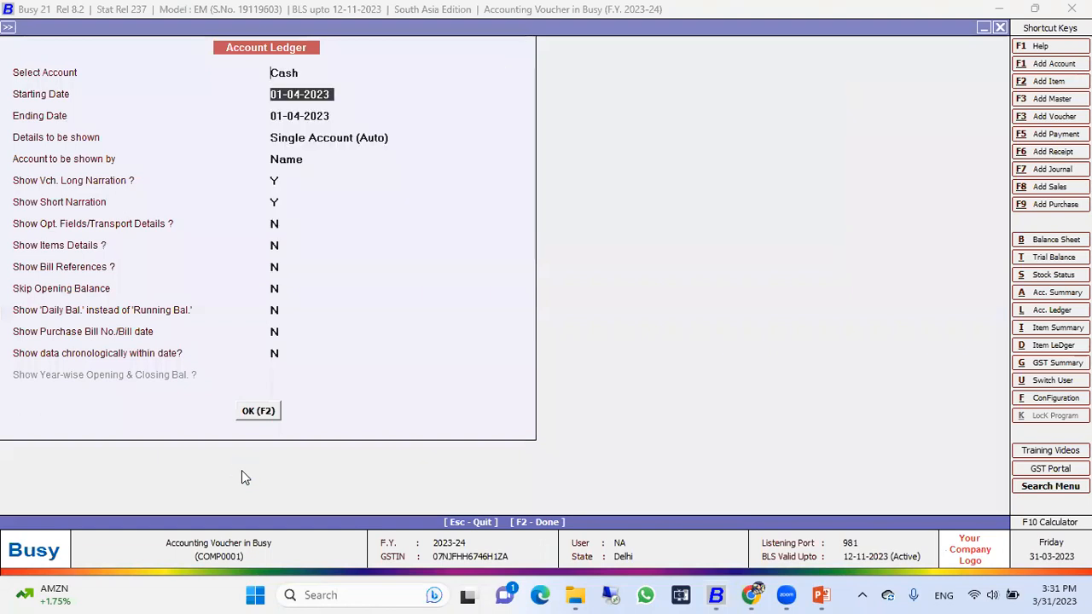
key("F2")
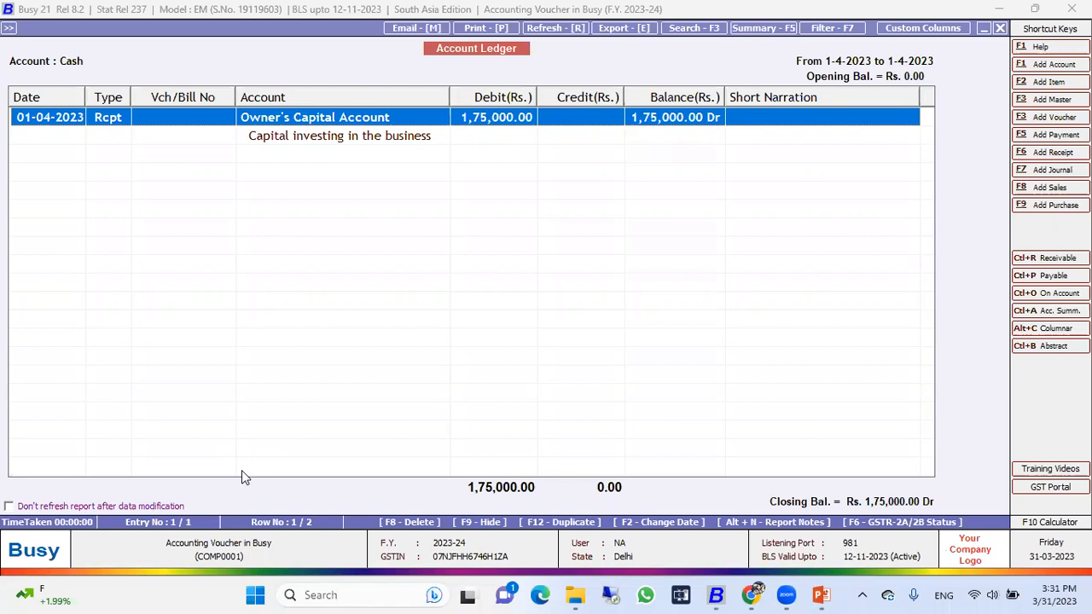
key("Escape")
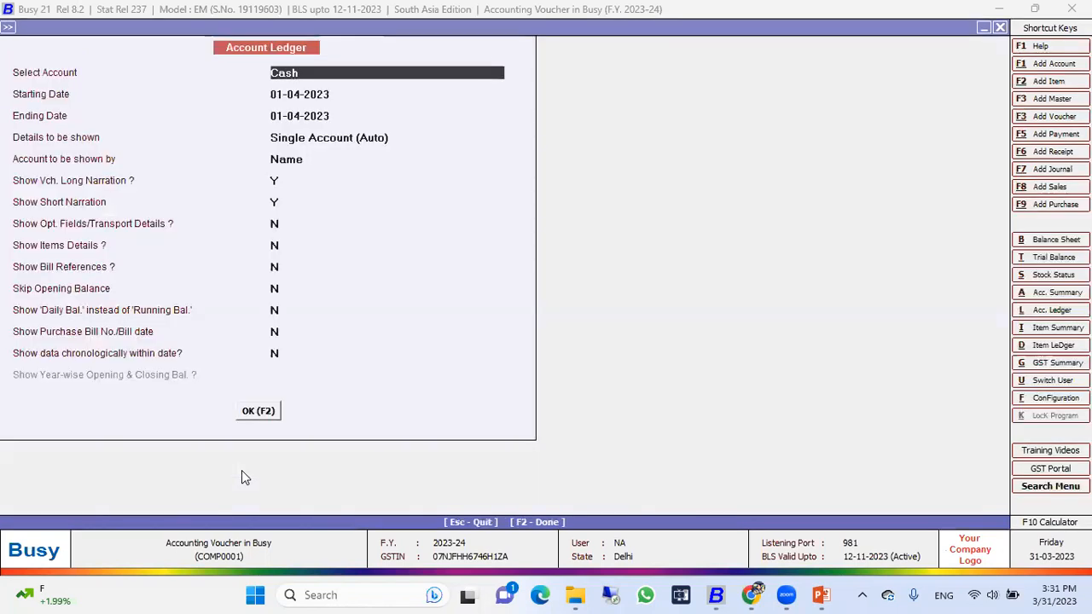
type("capi")
key("Return")
key("Return")
key("F2")
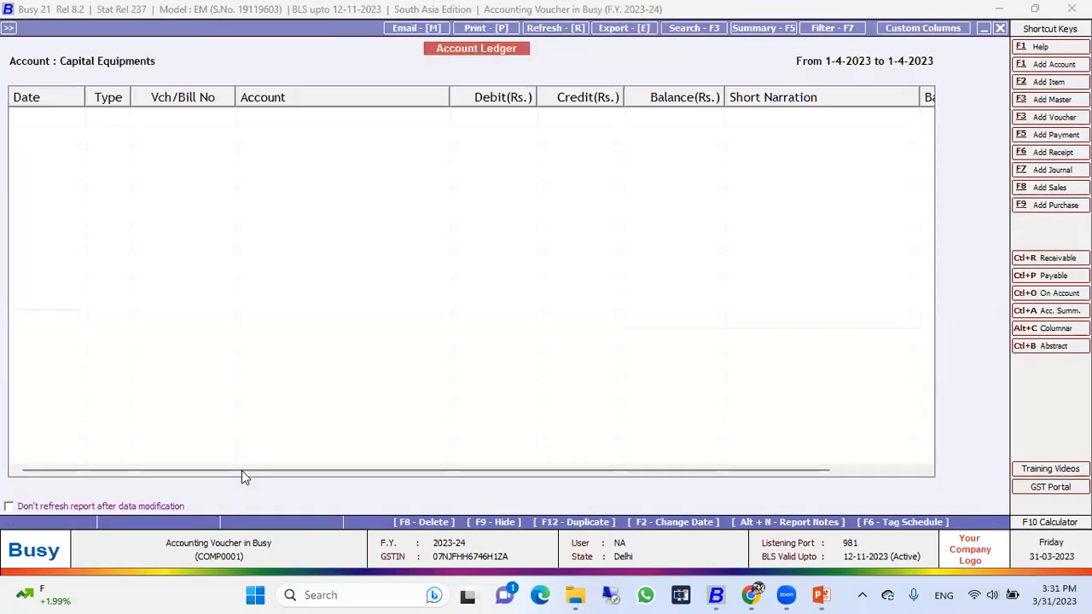
key("Escape")
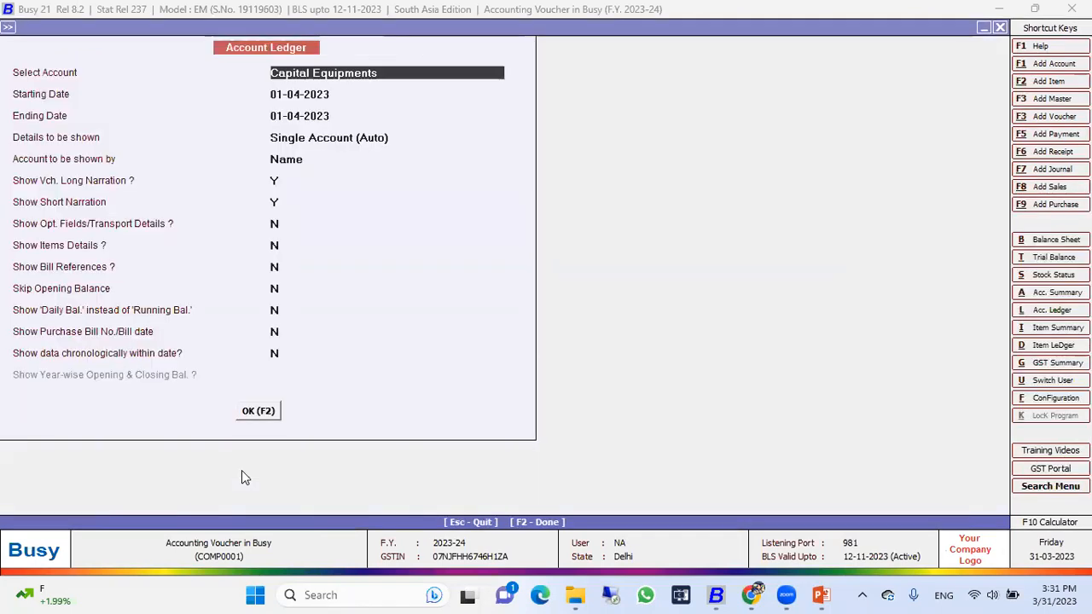
Step: Display the Owner's Capital Account ledger for 01-04-2023, examine the receipt entry, and leave the report
type("capi")
key("Down")
key("Return")
key("F2")
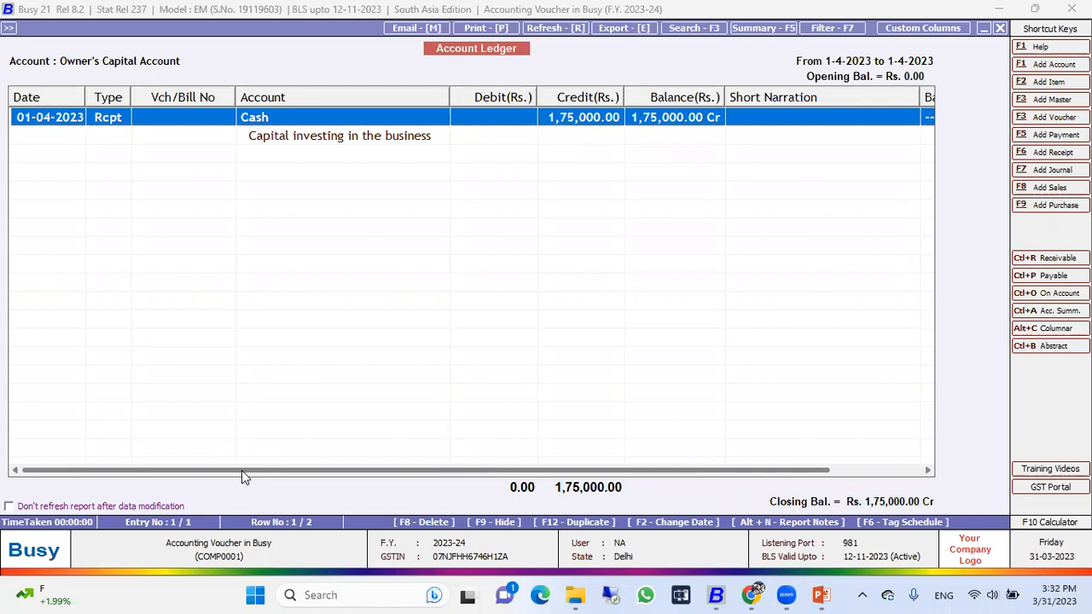
key("Return")
key("Escape")
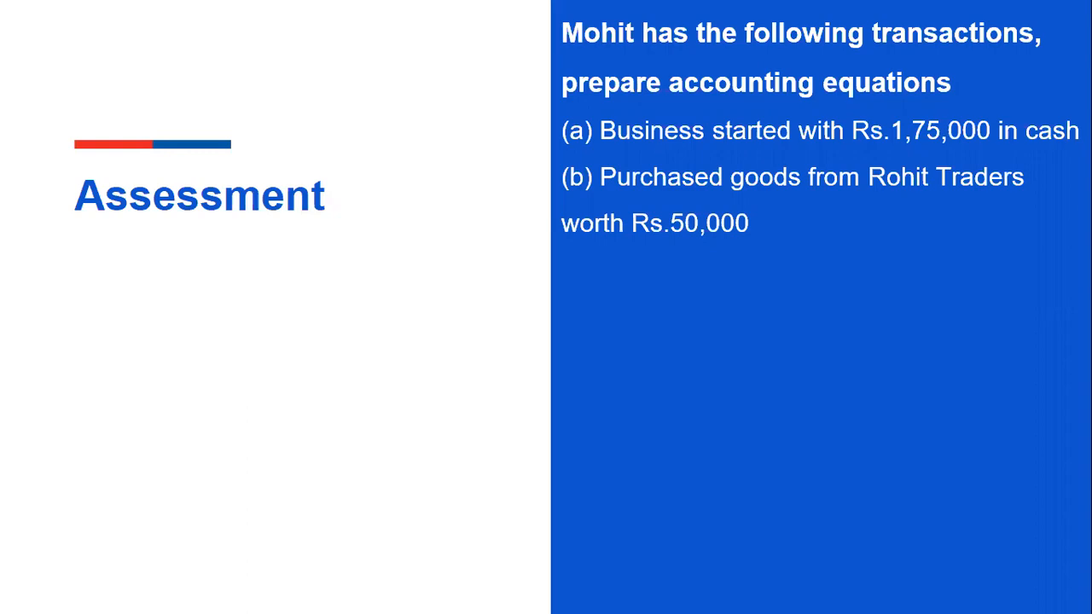
Step: Switch back from the assessment slide to Busy and start adding a new purchase voucher
key("alt+Tab")
key("Left")
key("Left")
key("Left")
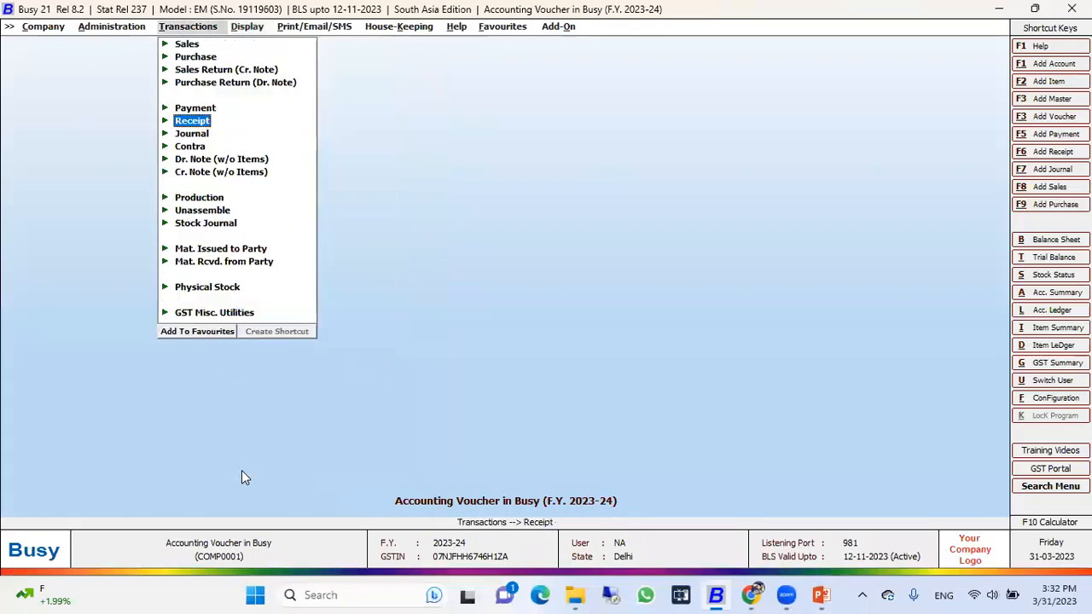
key("Up")
key("Up")
key("Up")
key("Up")
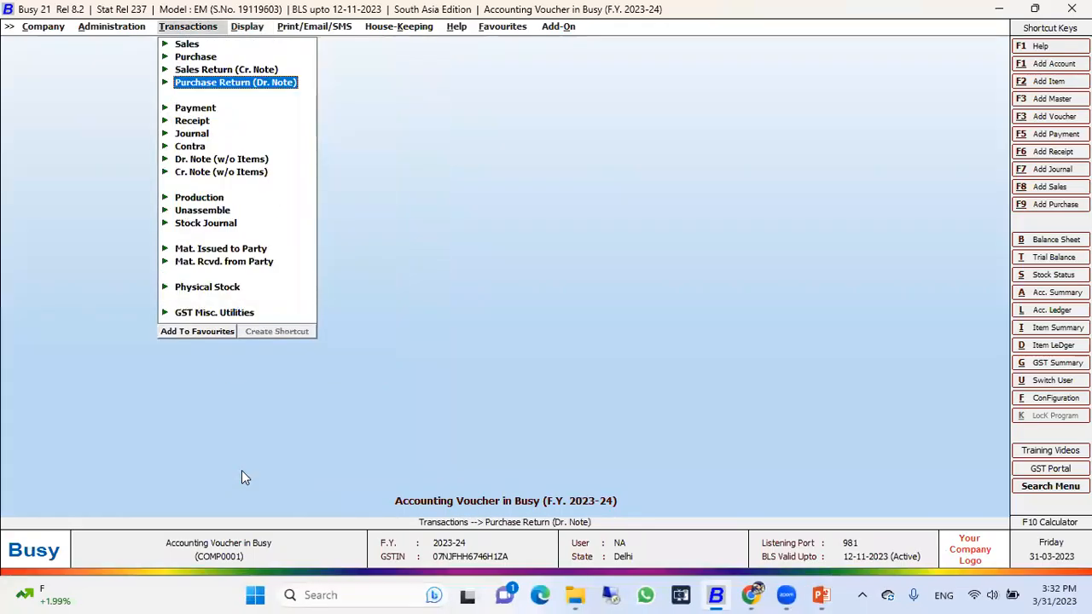
key("Return")
key("Return")
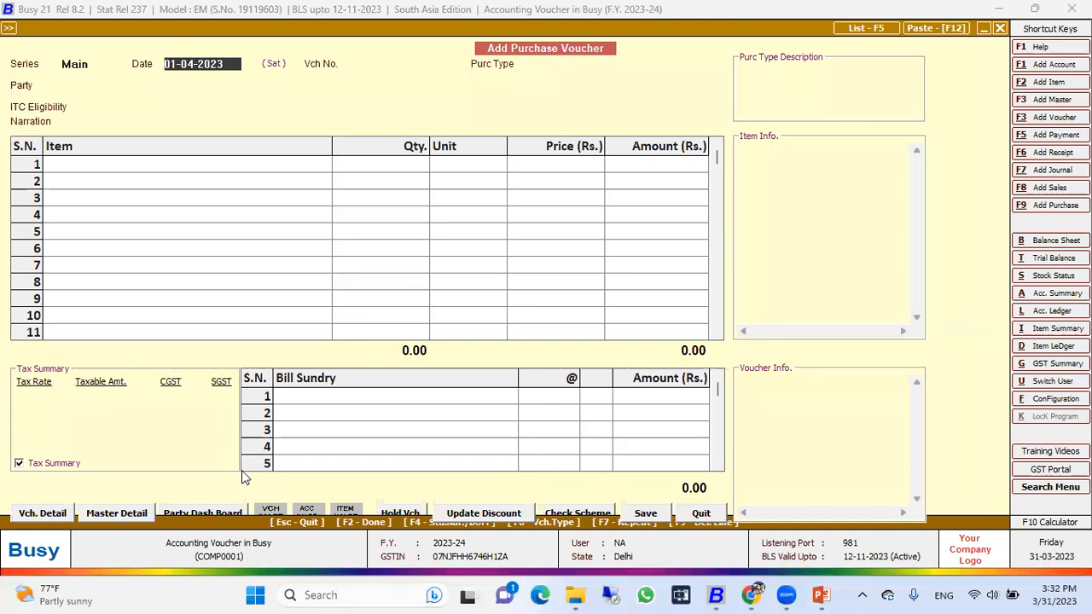
Step: Set the purchase voucher's date to 02-04-2023 and its voucher number to 00012
type("2.3")
key("BackSpace")
type("4")
key("Return")
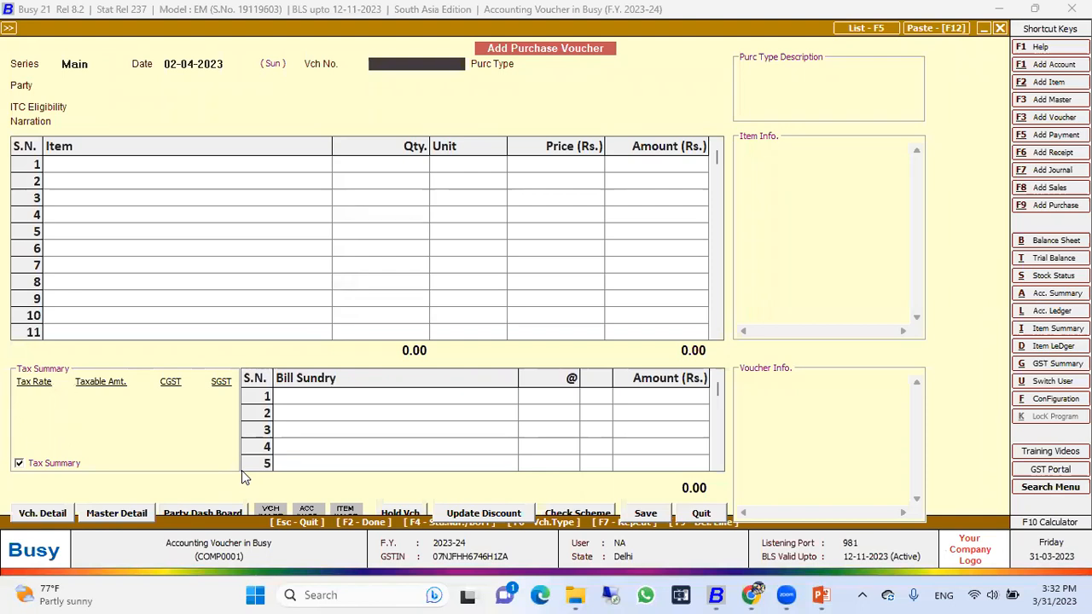
key("Return")
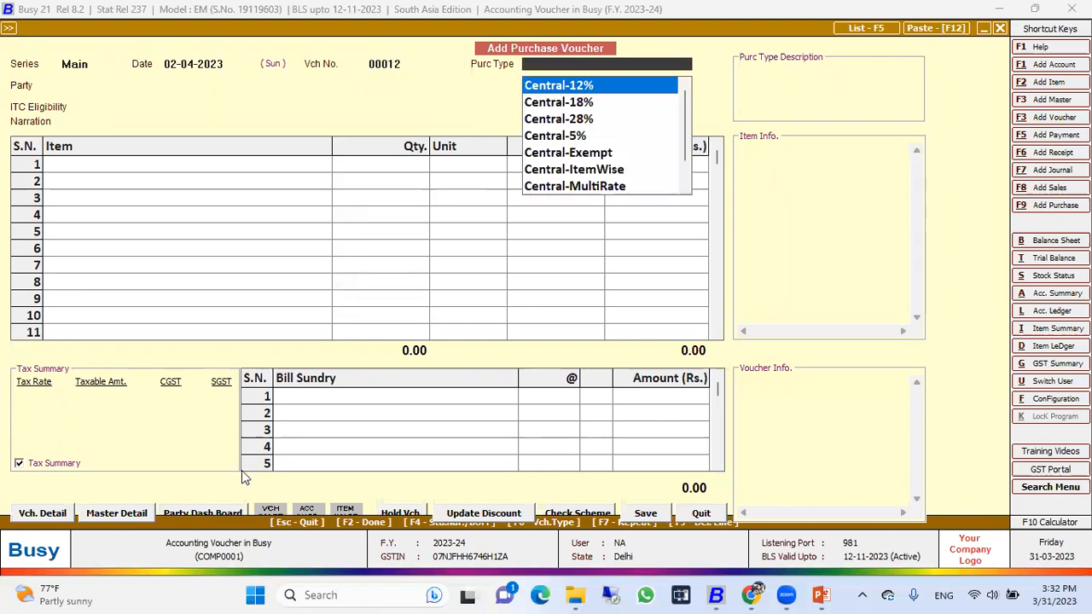
Step: Set the purchase type to Local-ItemWise and select Rohit Traders as the party
type("item")
key("Down")
key("Return")
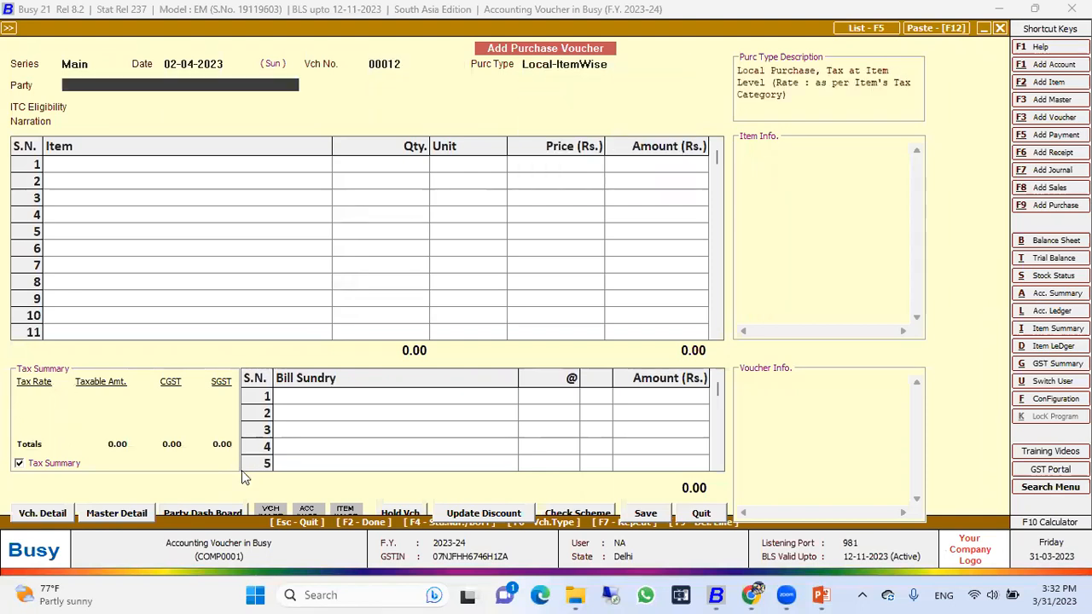
key("Down")
key("Down")
key("Down")
key("Down")
key("Down")
key("Up")
key("Down")
key("Return")
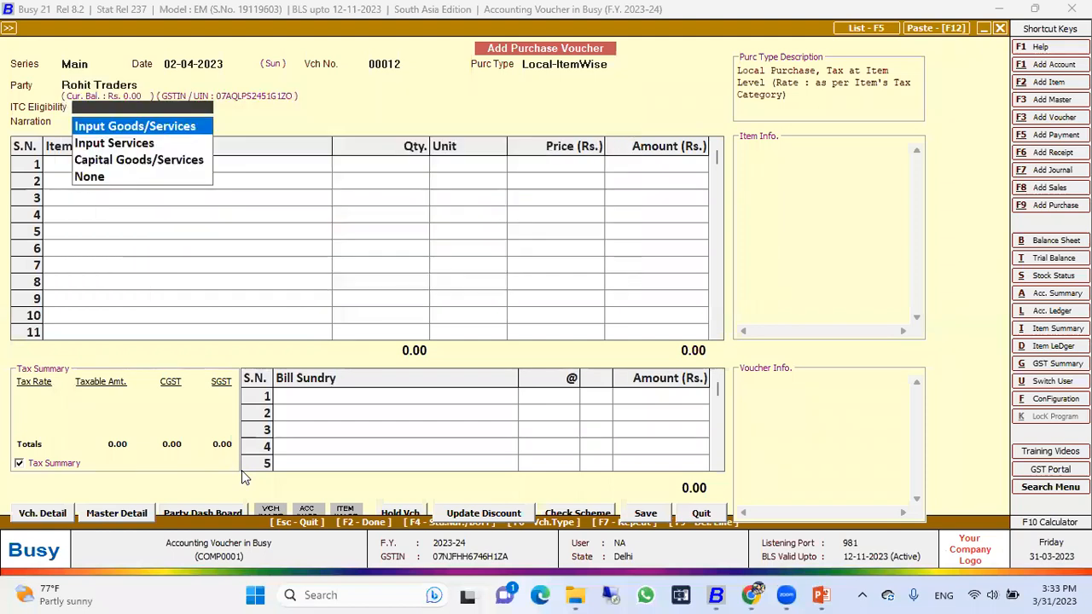
Step: Open the Rohit Traders account master from the voucher, examine its name, group, address and opening balance, and return to the voucher
key("Escape")
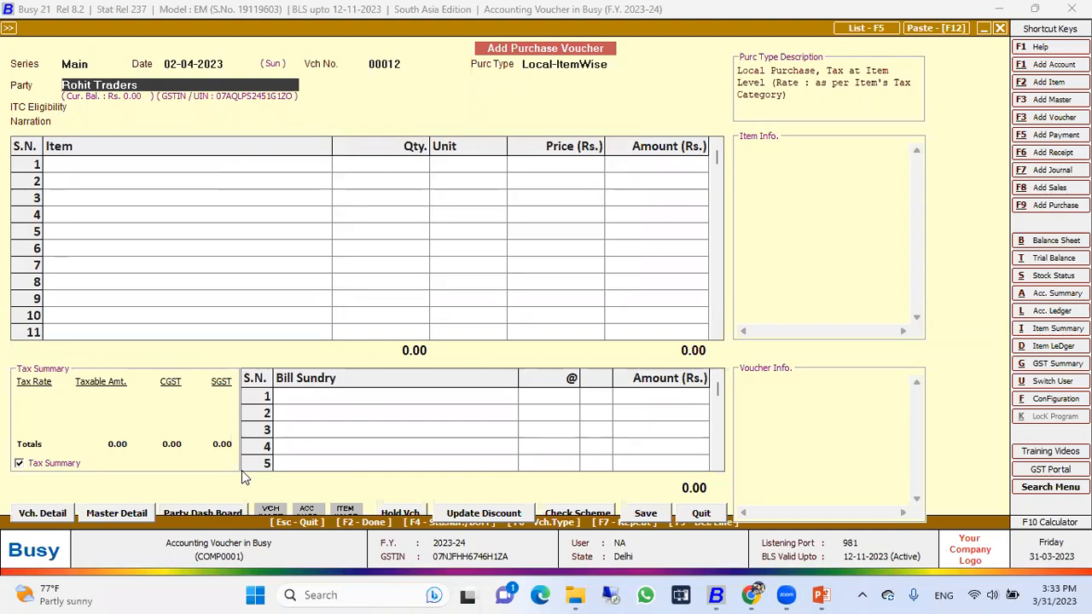
key("F3")
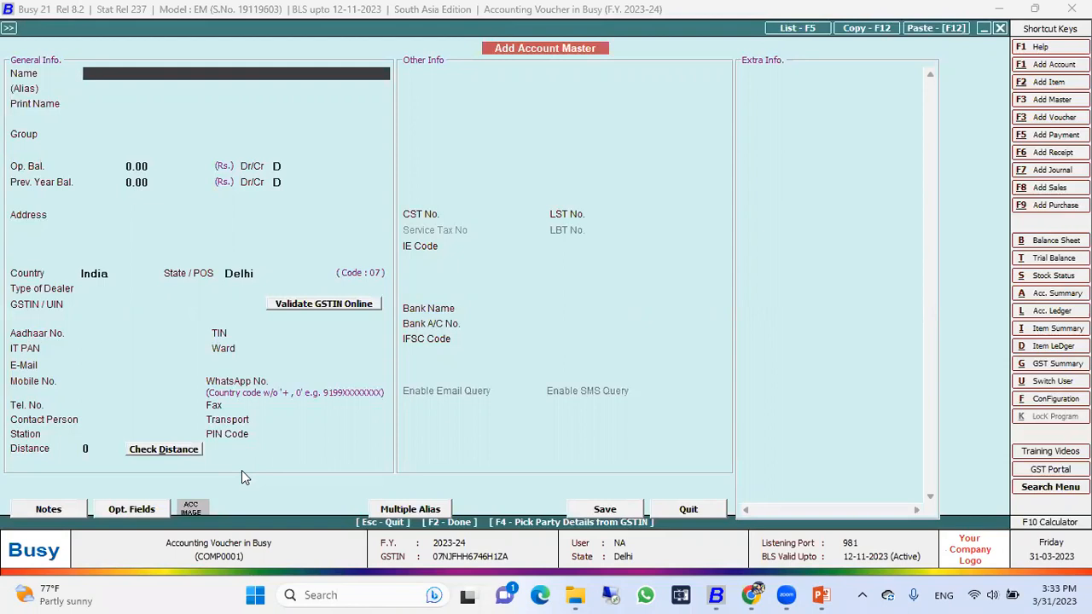
key("Escape")
key("alt+m")
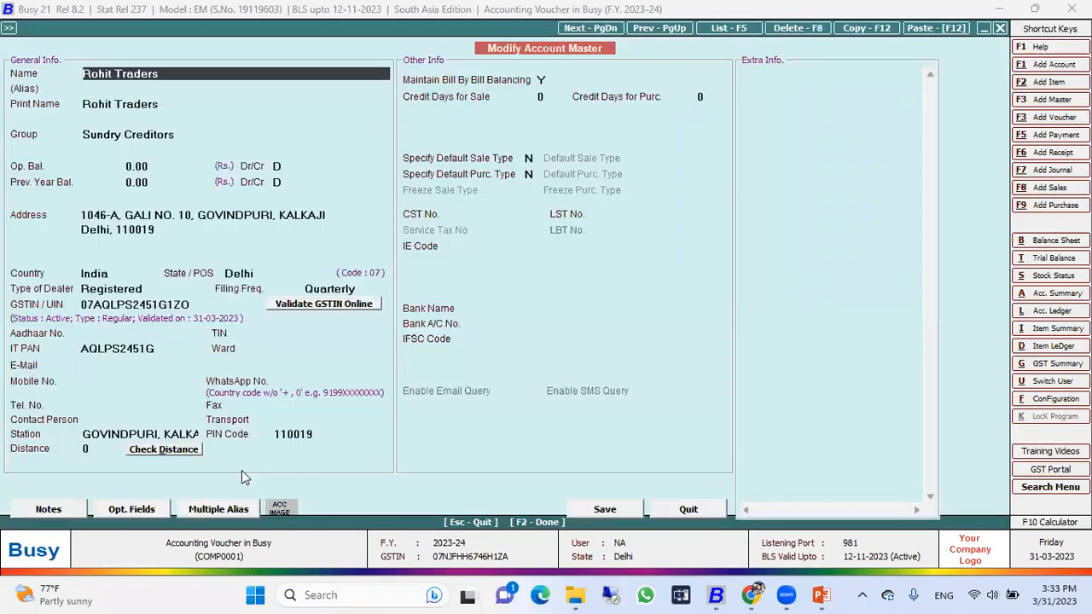
left_click(173, 132)
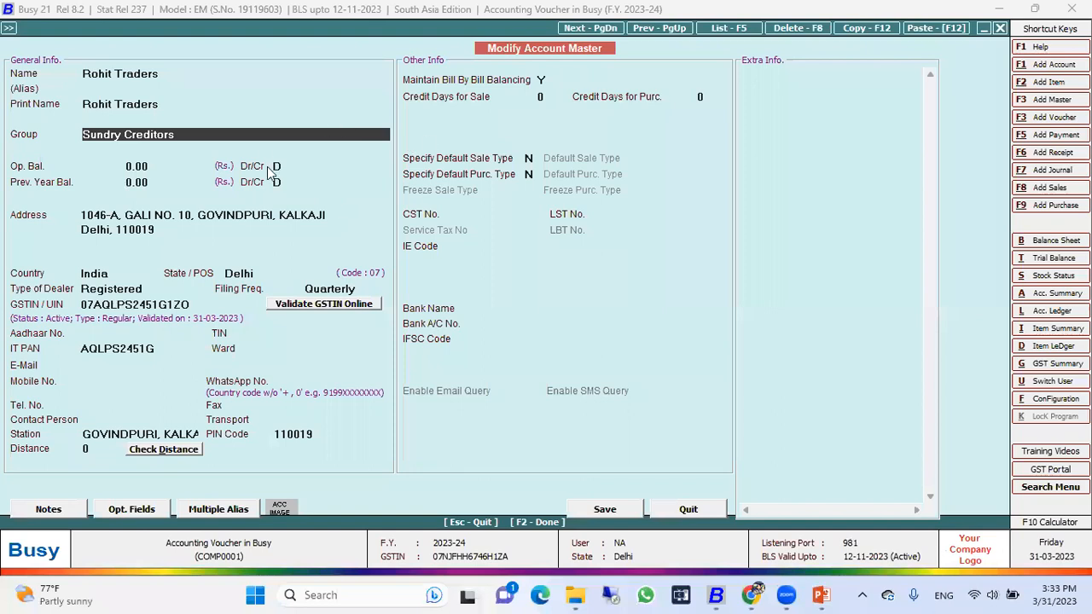
left_click(160, 74)
left_click(178, 105)
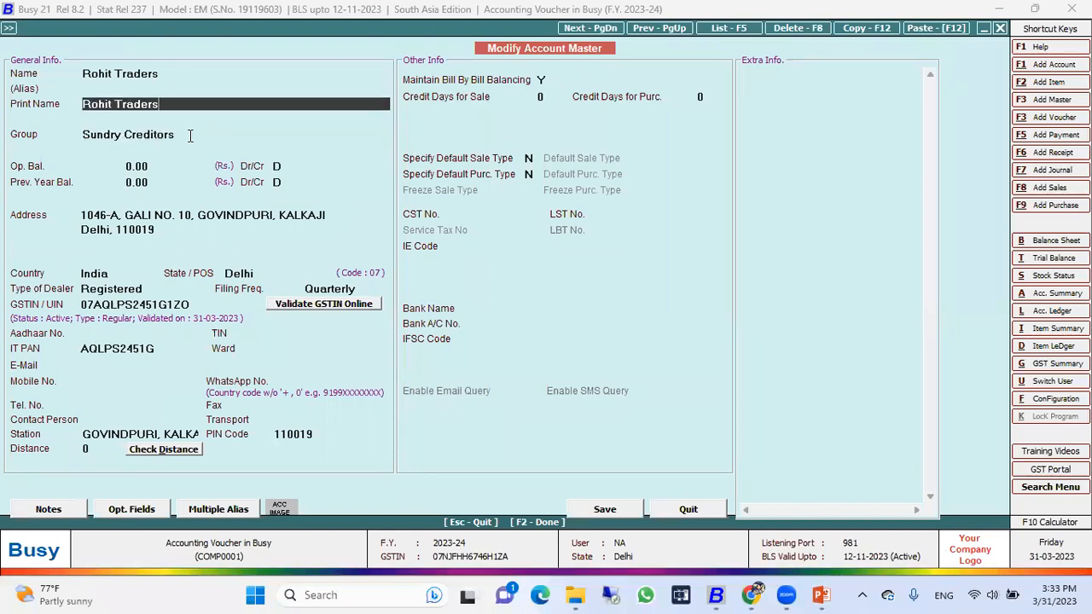
left_click(191, 139)
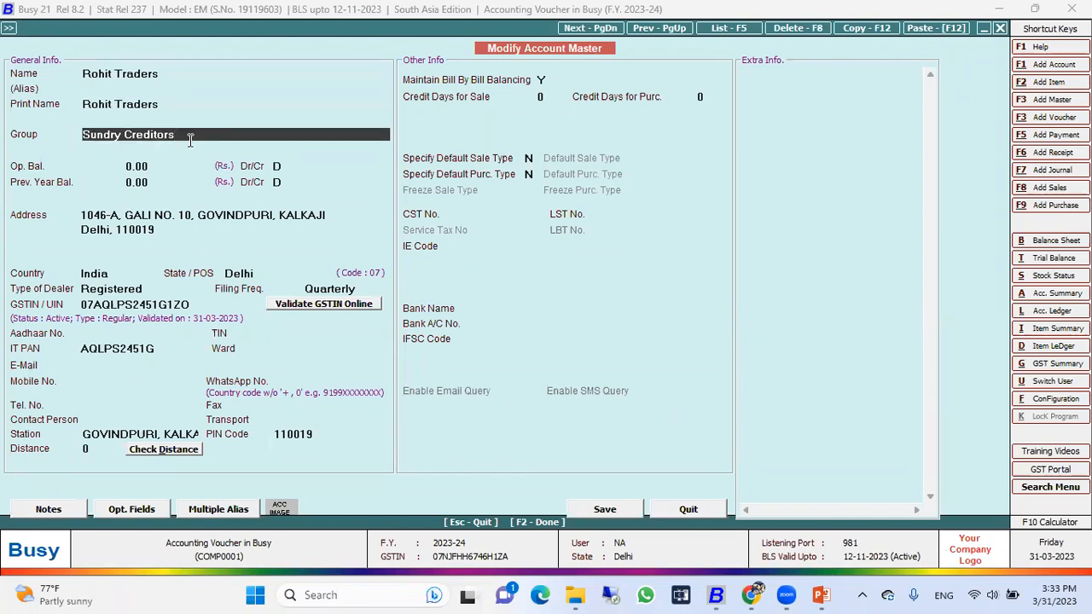
left_click(170, 230)
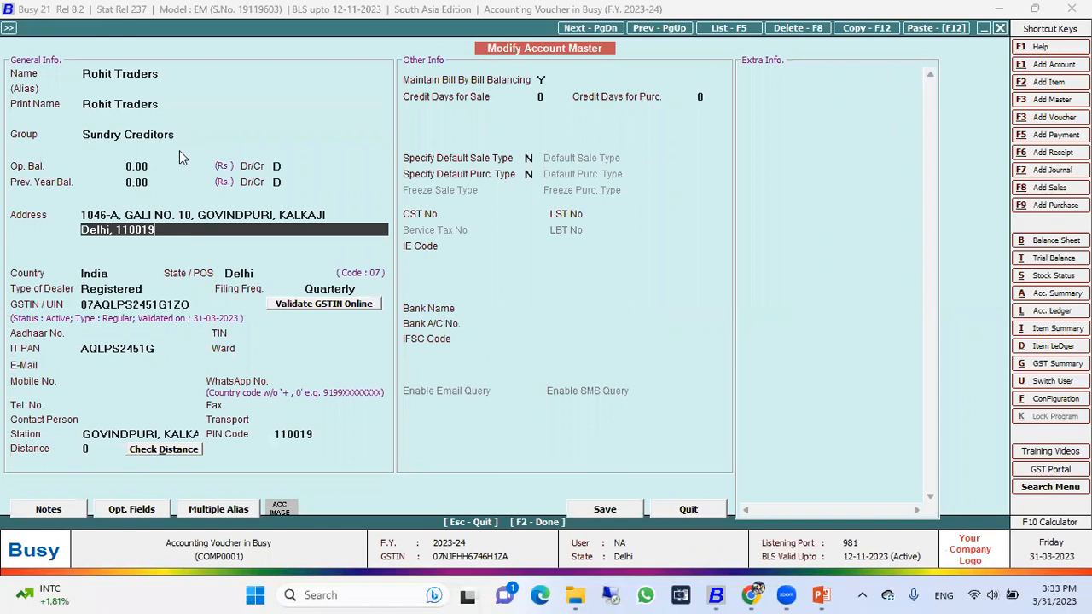
left_click(156, 167)
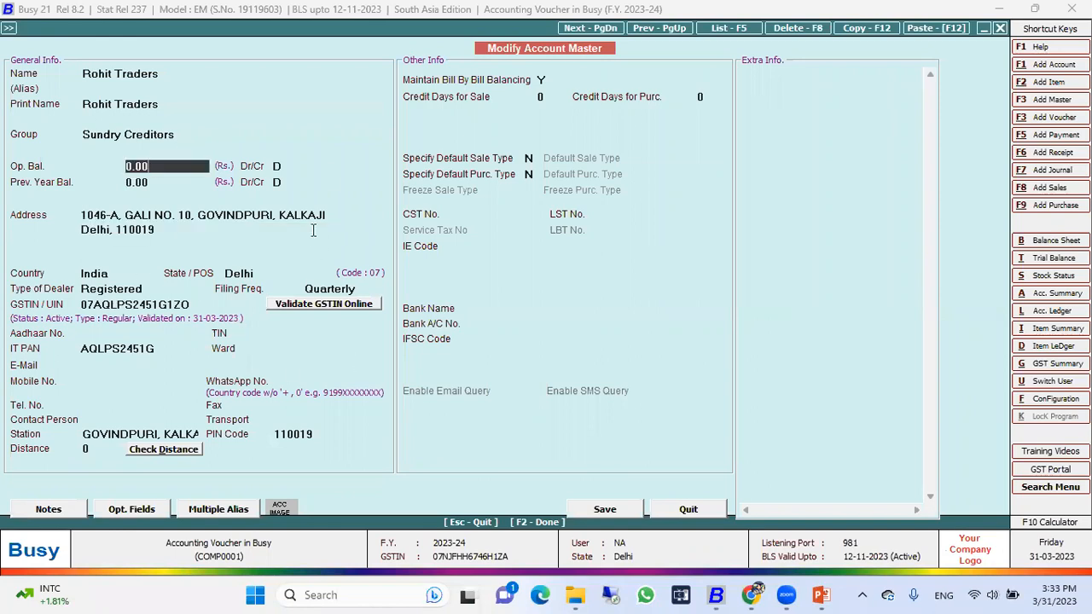
key("F2")
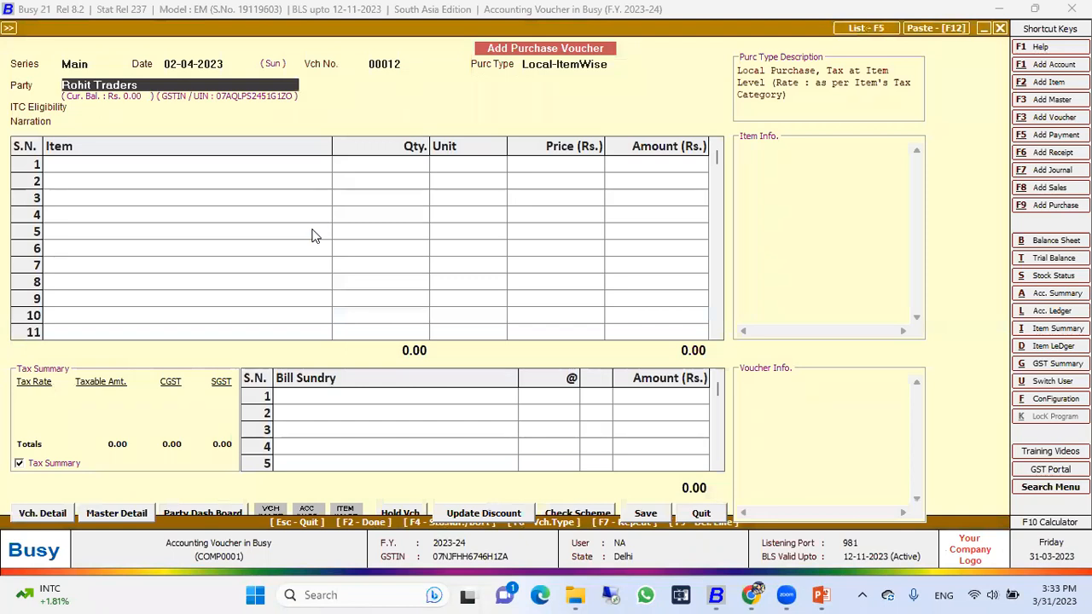
Step: Set the ITC eligibility to Input Goods/Services and leave the narration blank
key("Return")
Step: Enter the item named Item in the first row with quantity 1 Pcs. at a price of Rs. 50,000
key("Return")
key("Return")
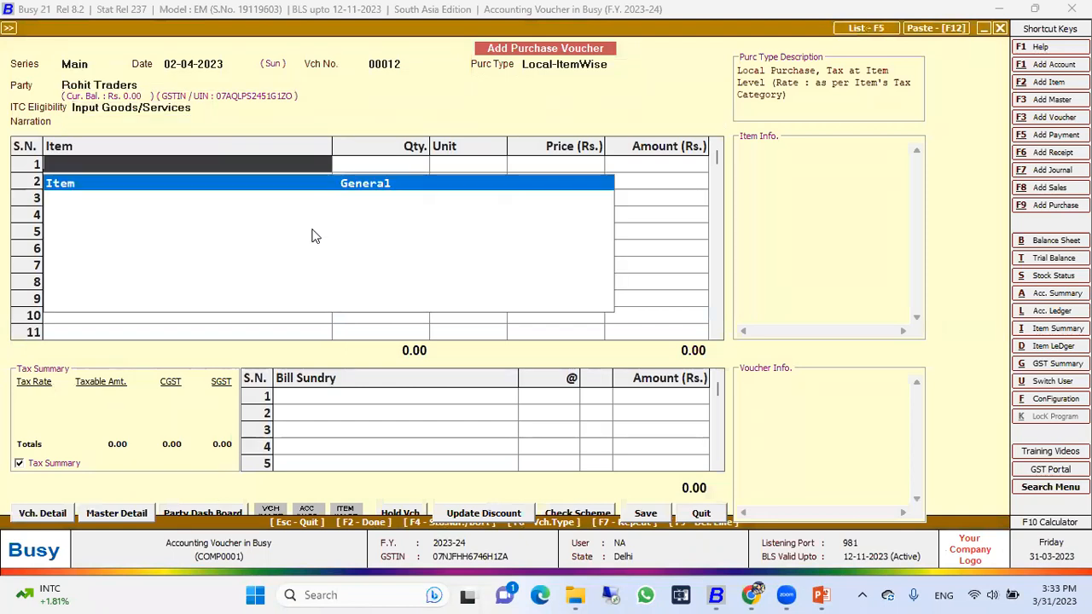
key("Return")
type("1")
key("Return")
key("Return")
type("50,000")
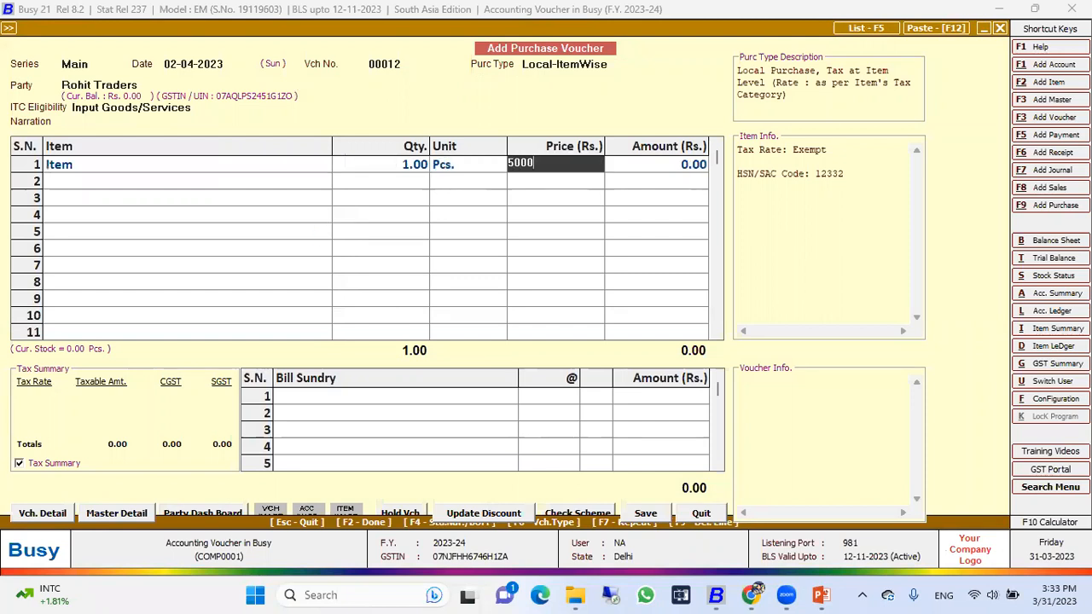
key("Return")
key("Return")
key("Return")
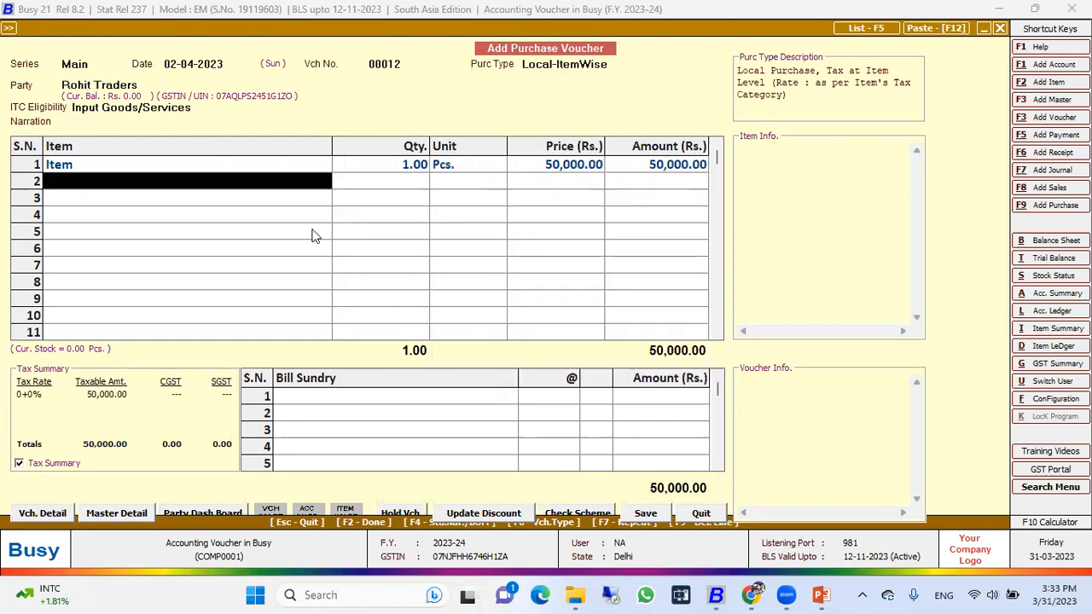
Step: Accept the Rs. 50,000 bill-by-bill adjustment as a new reference for Rohit Traders, save the purchase voucher, and quit voucher entry
key("alt+Tab")
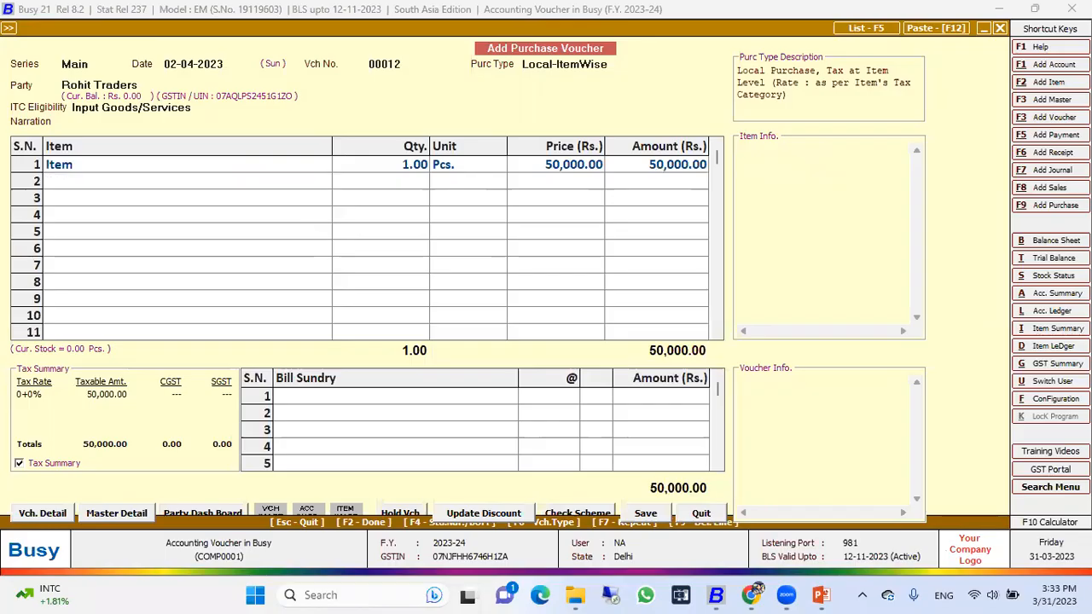
key("alt+Tab")
key("Return")
key("Return")
key("Return")
key("Return")
key("Return")
key("Return")
key("Return")
key("Return")
key("Return")
key("Return")
key("Return")
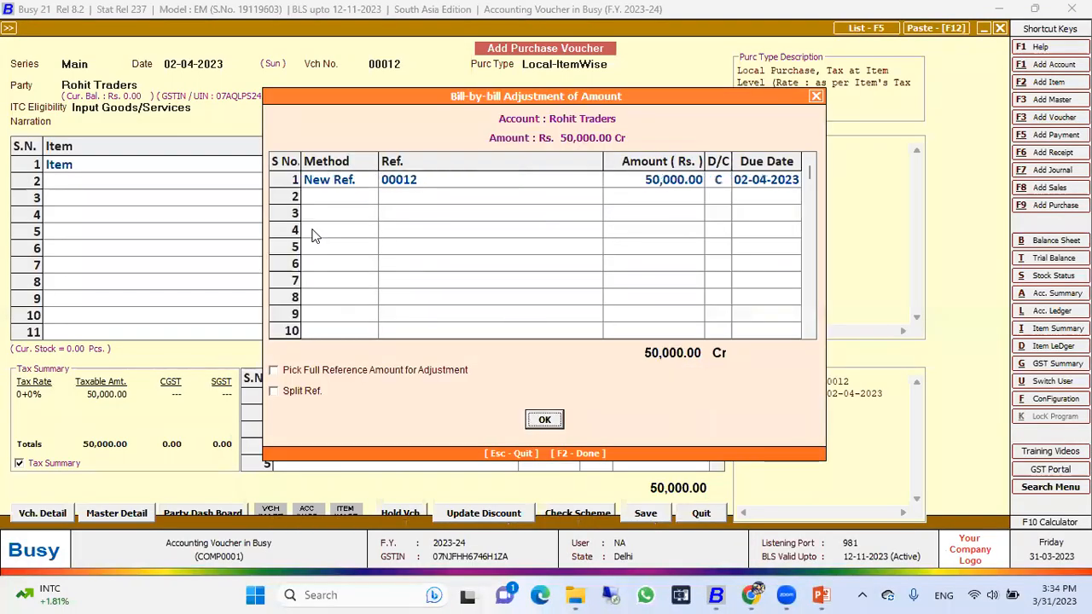
key("Escape")
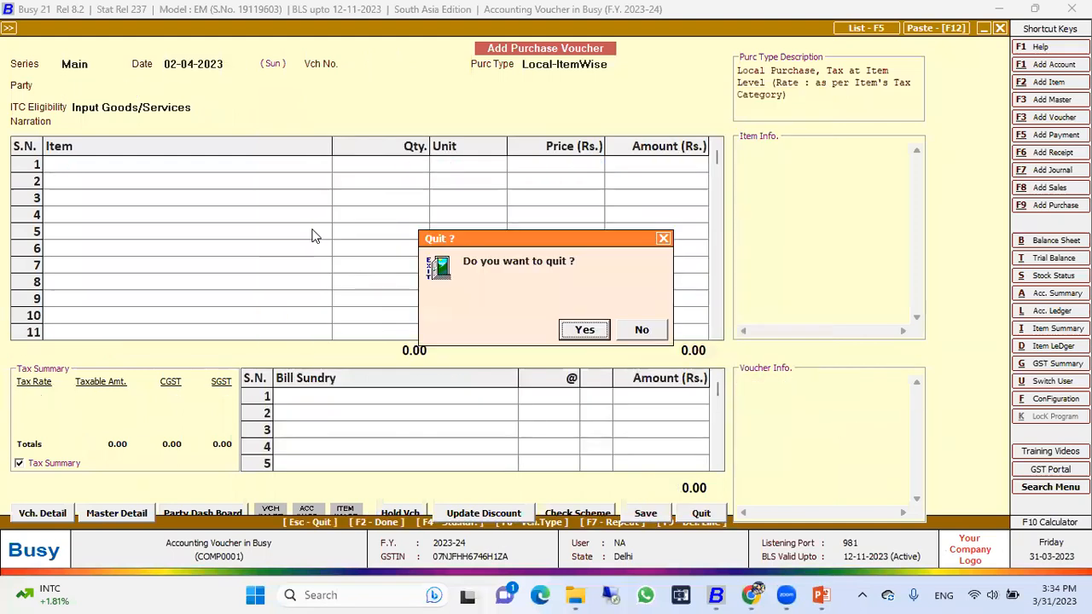
key("Return")
key("Escape")
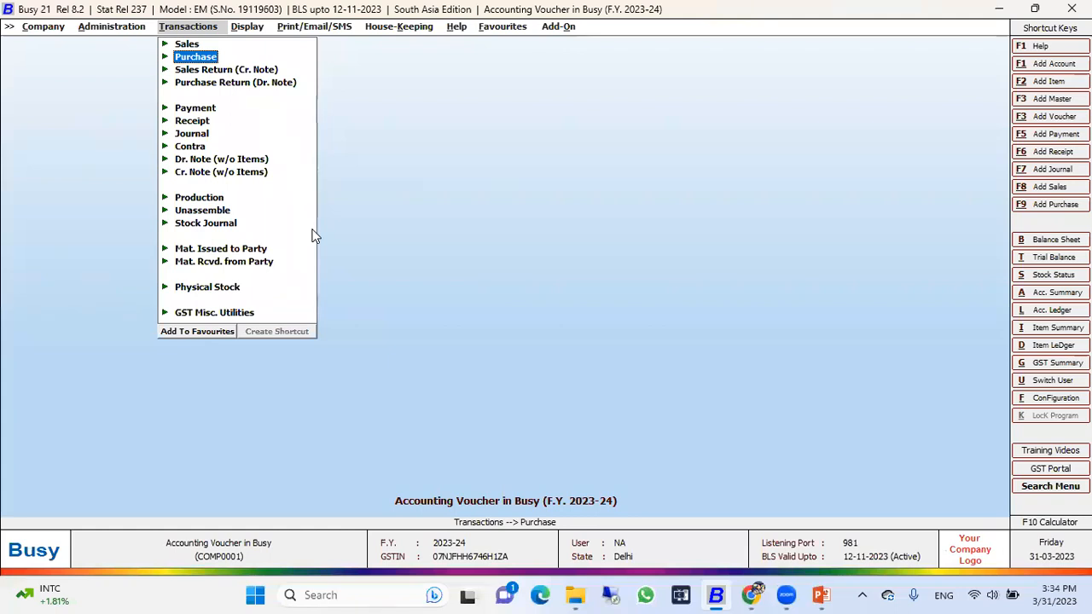
Step: Examine the Purchase account's ledger for 02-04-2023 to check the Rohit Traders entry, and close the report
key("l")
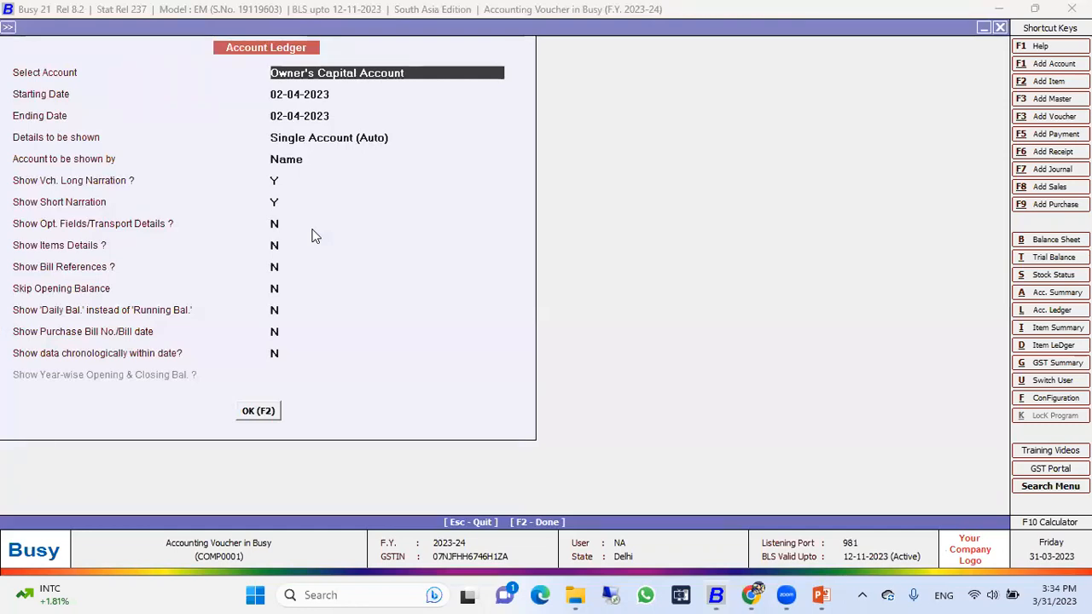
type("purch")
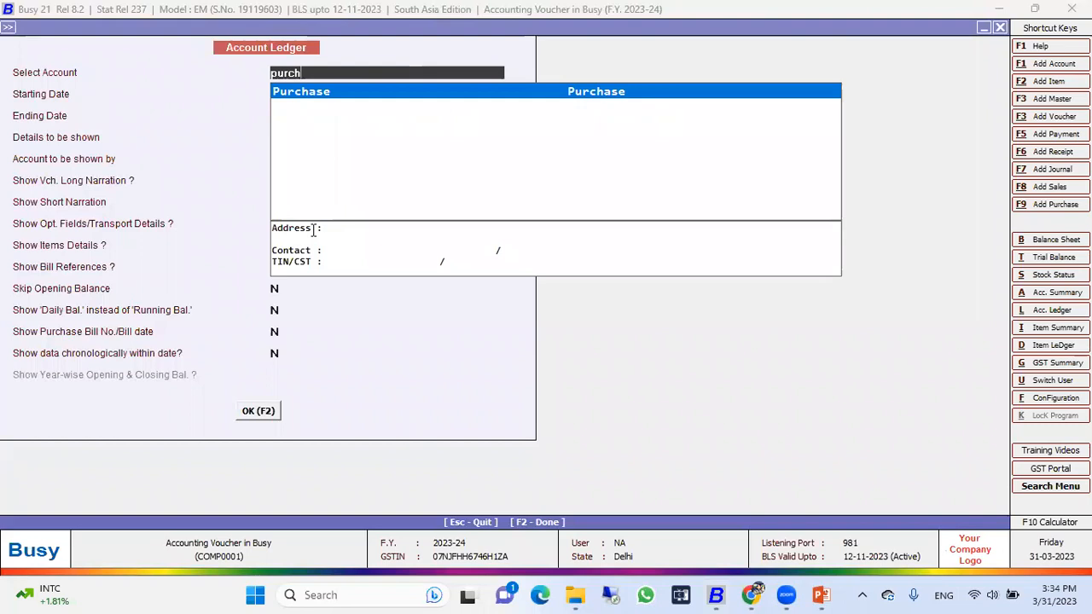
key("Return")
key("F2")
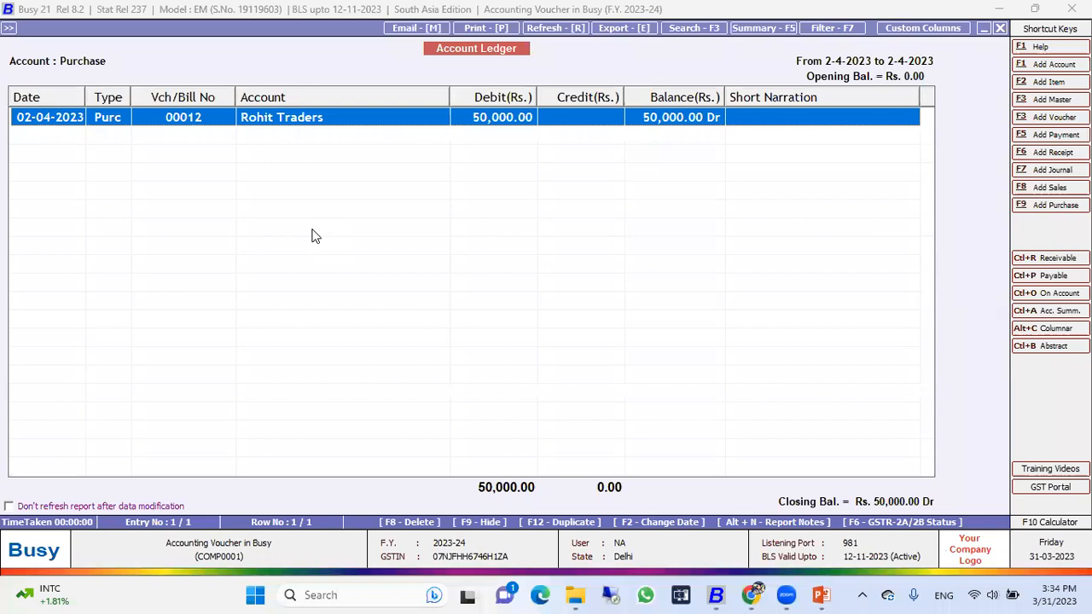
key("Escape")
key("Escape")
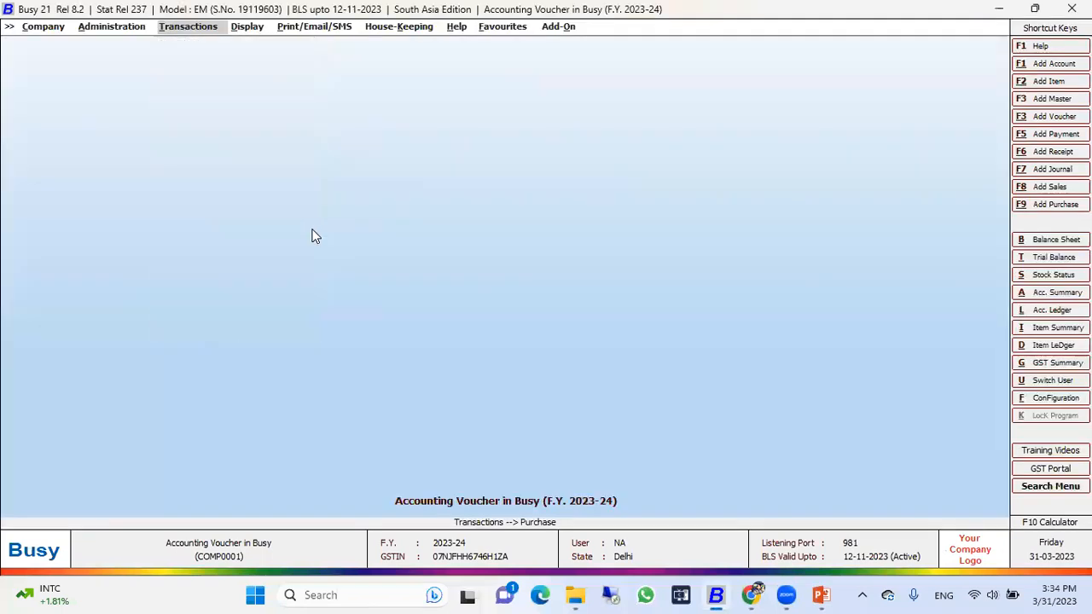
Step: Switch to the PowerPoint assessment slide show, reveal the next transaction, and return to Busy
key("alt+Tab")
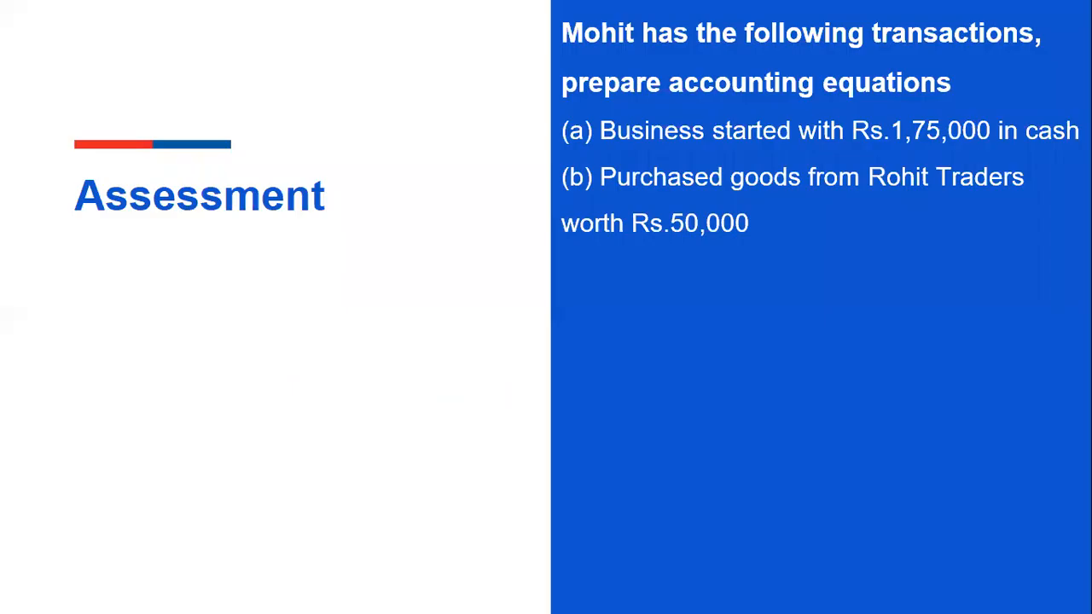
key("Right")
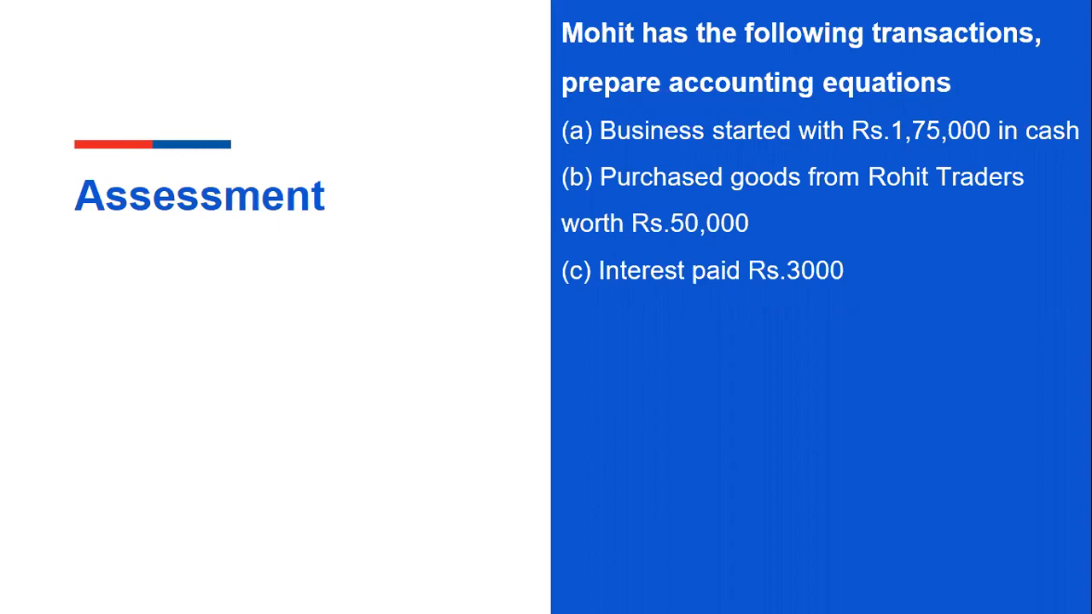
key("Escape")
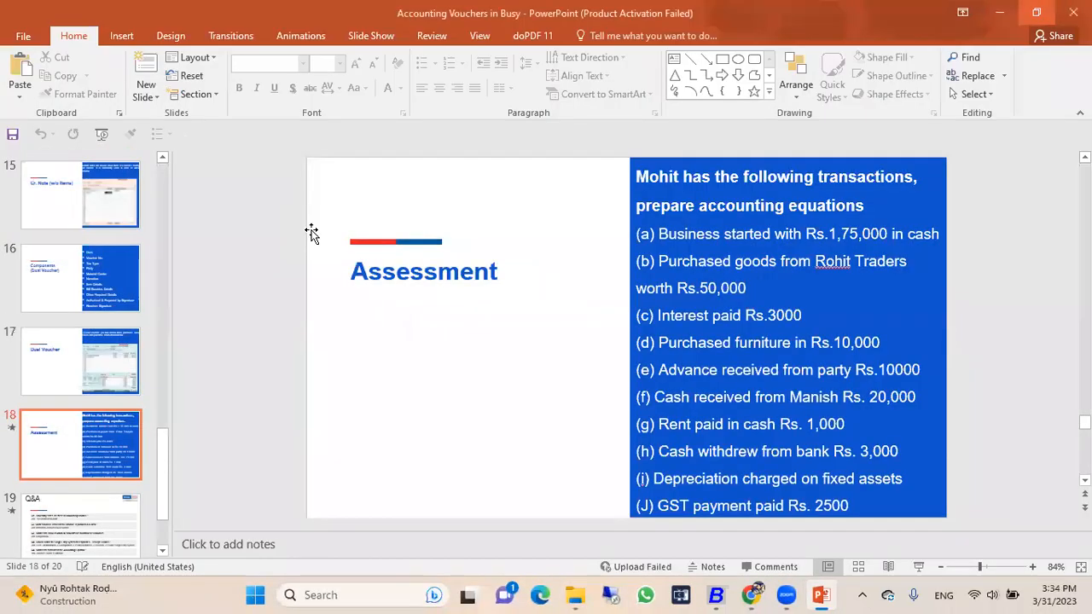
key("shift+F5")
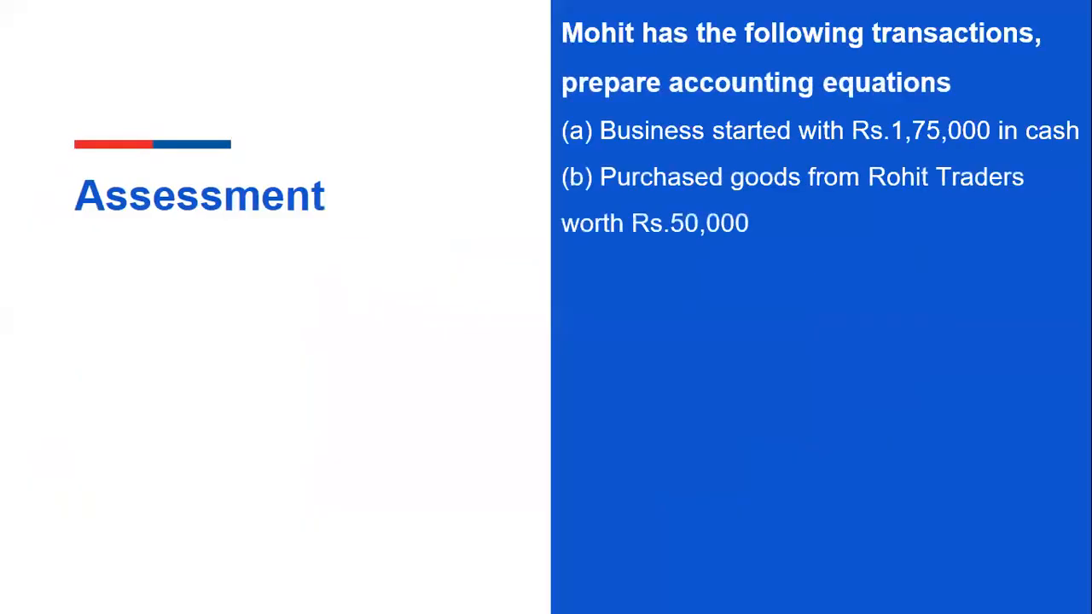
key("alt+Tab")
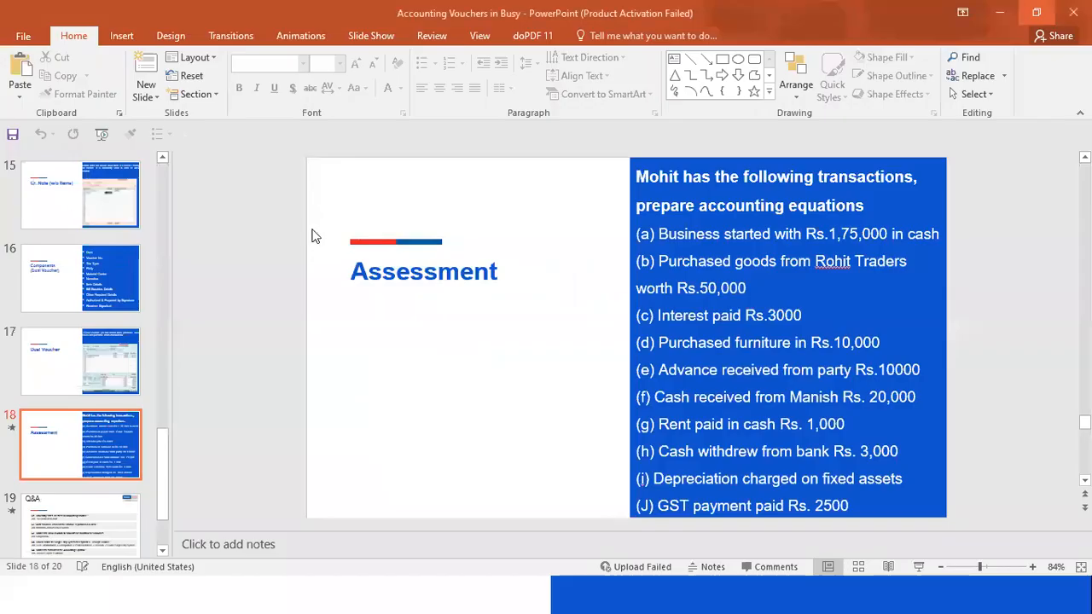
key("alt+Tab")
key("Tab")
key("Left")
key("Right")
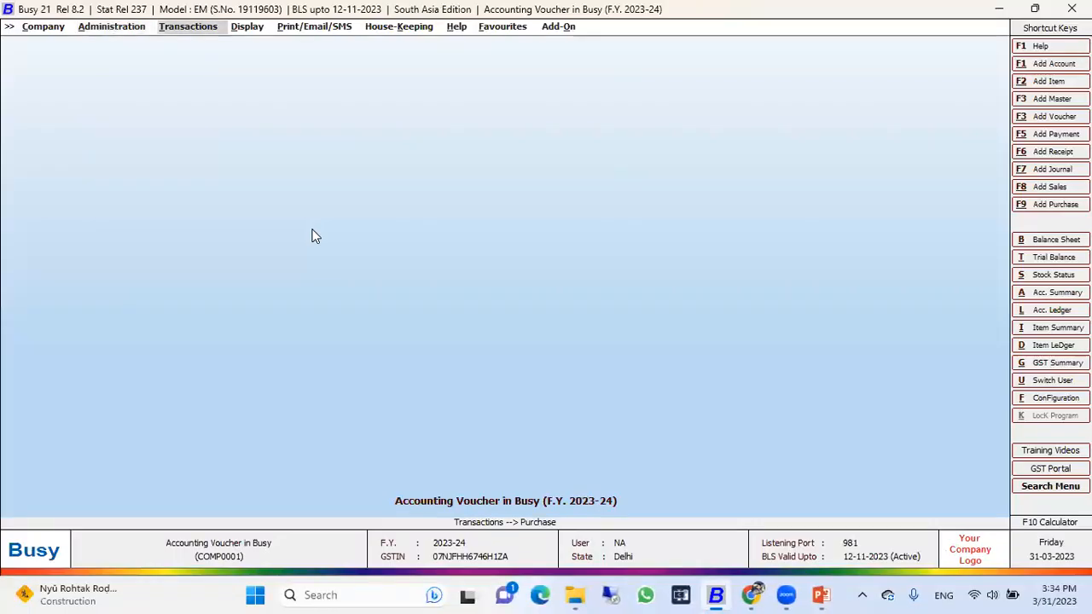
Step: Start a new payment voucher dated 01-04-2023 with the GST nature Not Applicable
key("Down")
key("Down")
key("Down")
key("Down")
key("Down")
key("Up")
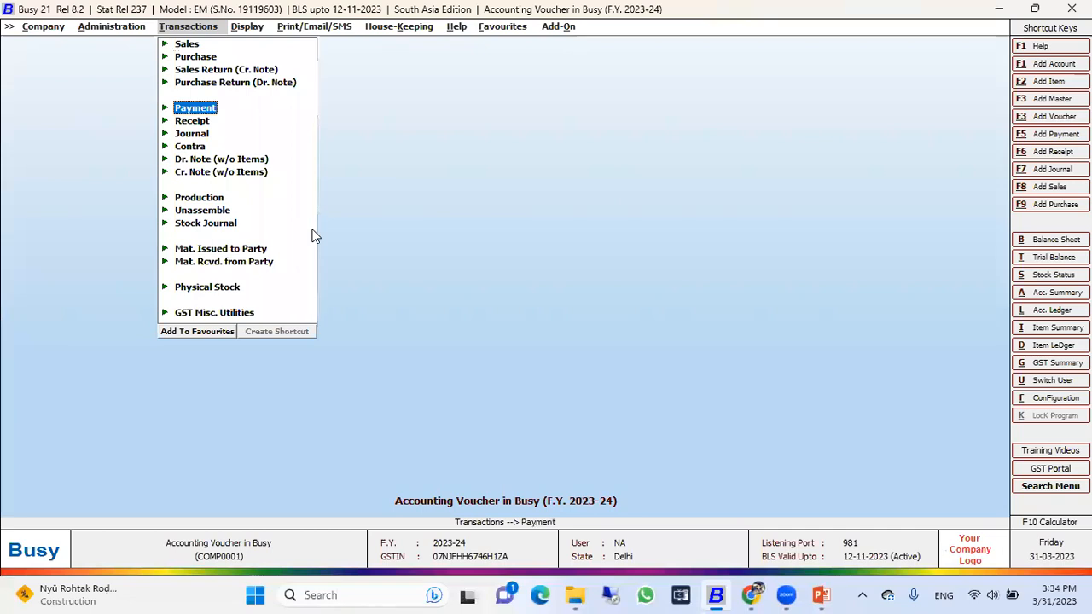
key("Return")
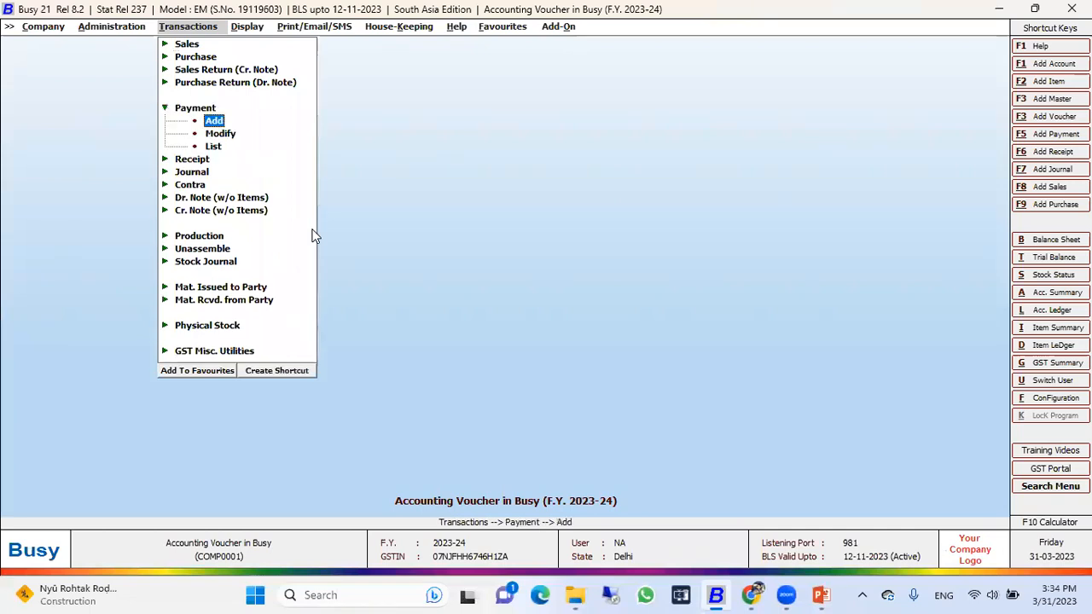
key("Return")
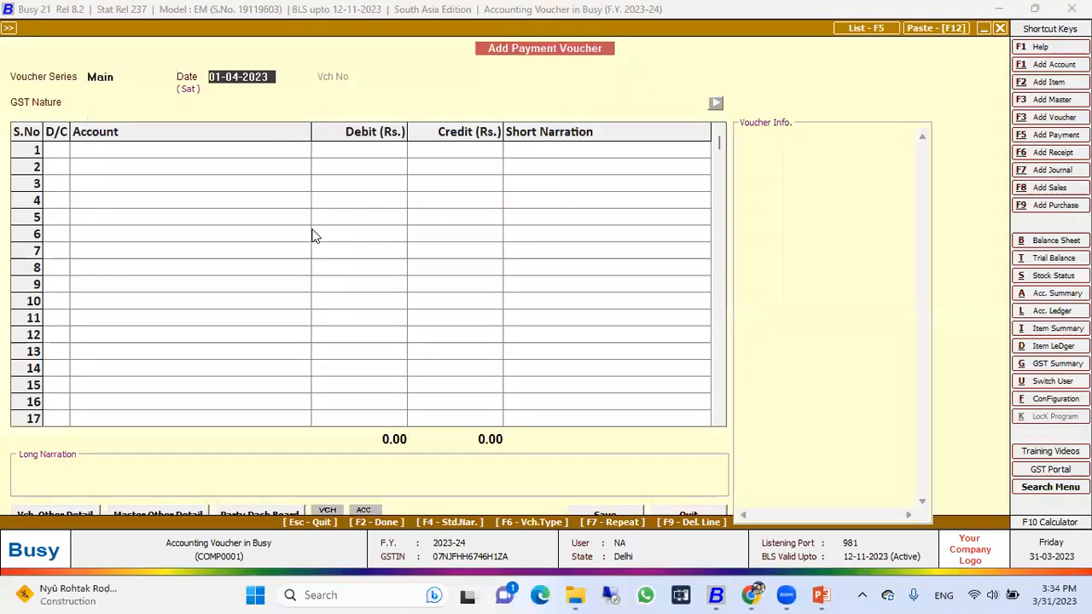
key("Return")
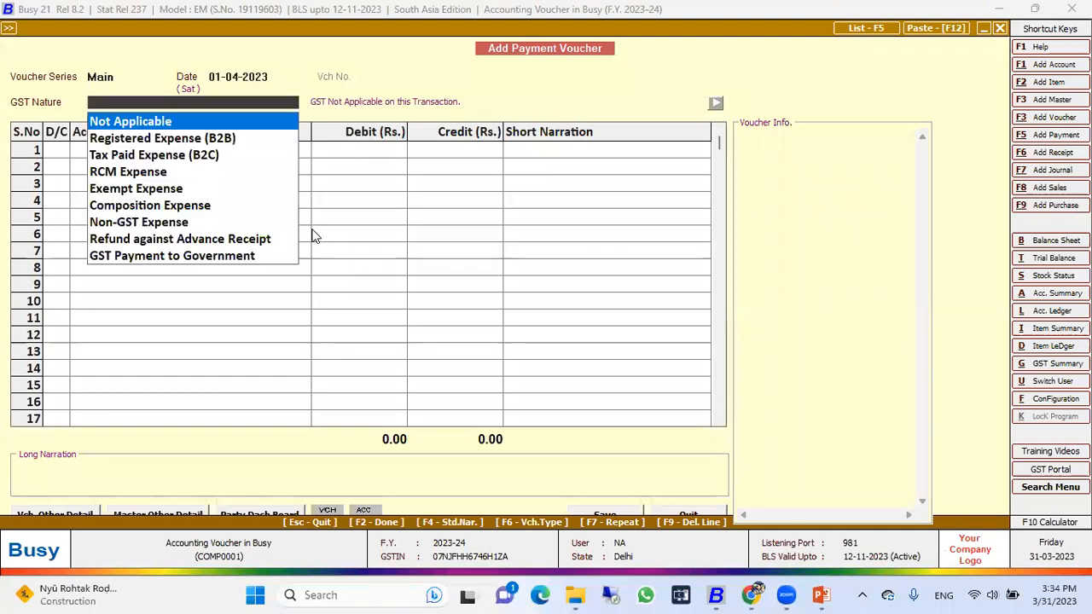
key("Return")
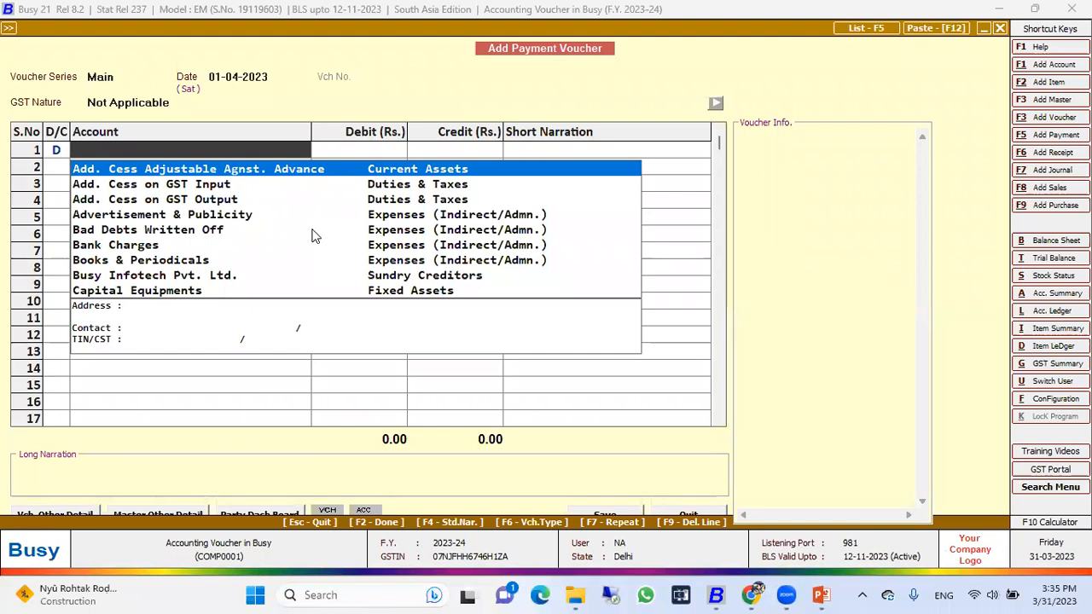
Step: Choose Interest Payable as the debit account in the payment voucher's first row
type("ine")
key("BackSpace")
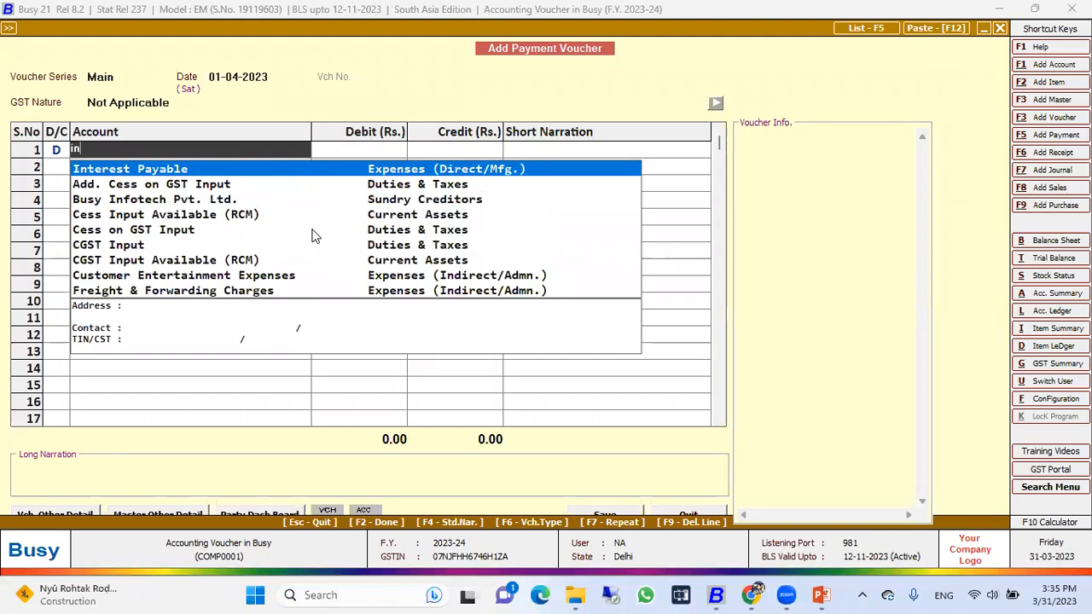
key("Return")
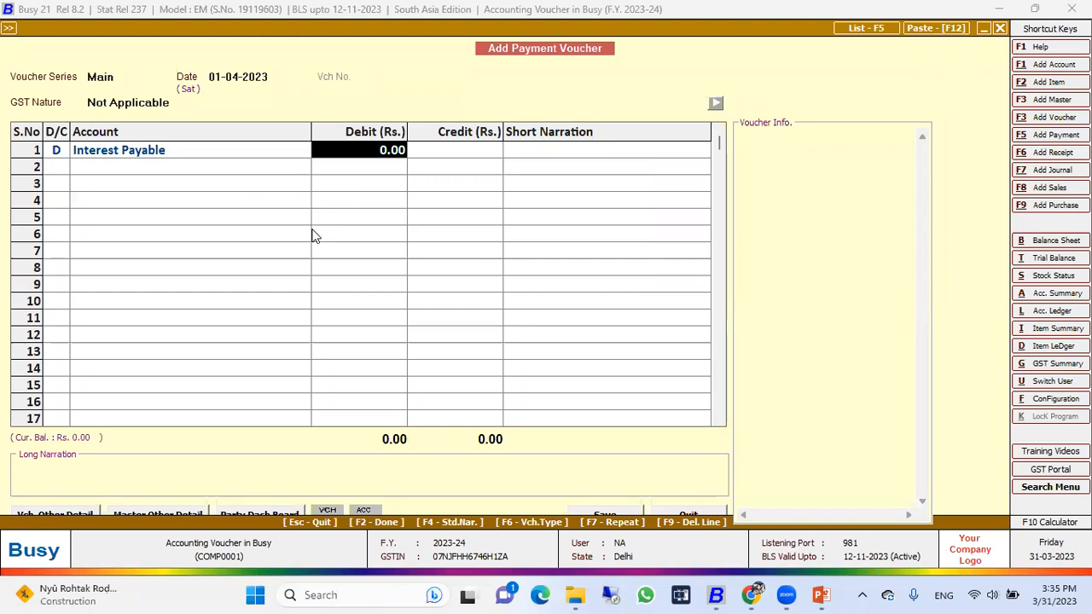
Step: Open the Interest Payable account master from the voucher, examine its group, and return to the payment voucher
key("Left")
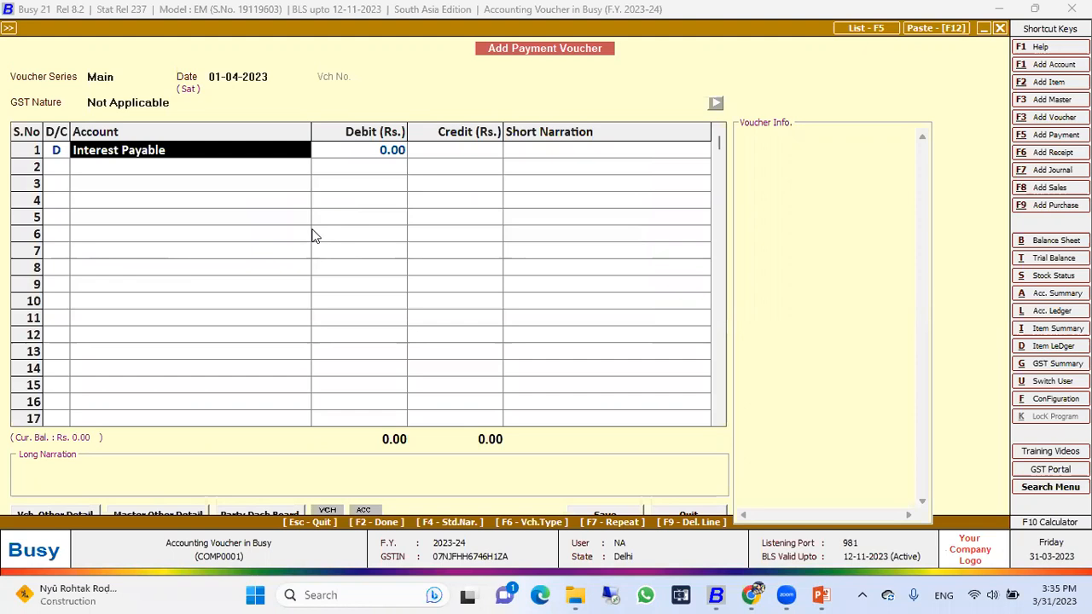
key("alt+m")
left_click(126, 132)
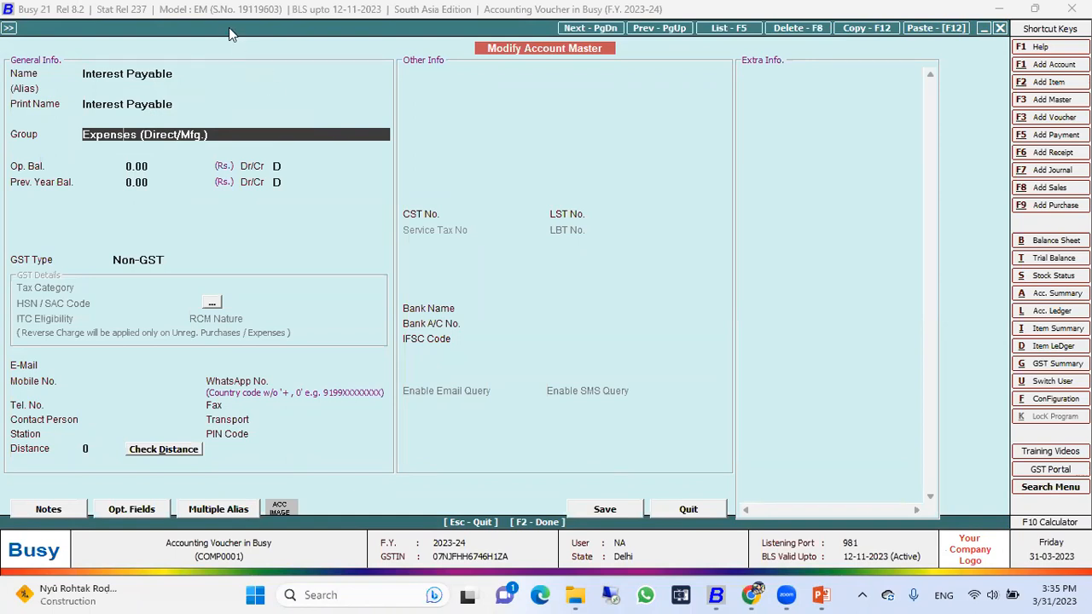
key("F2")
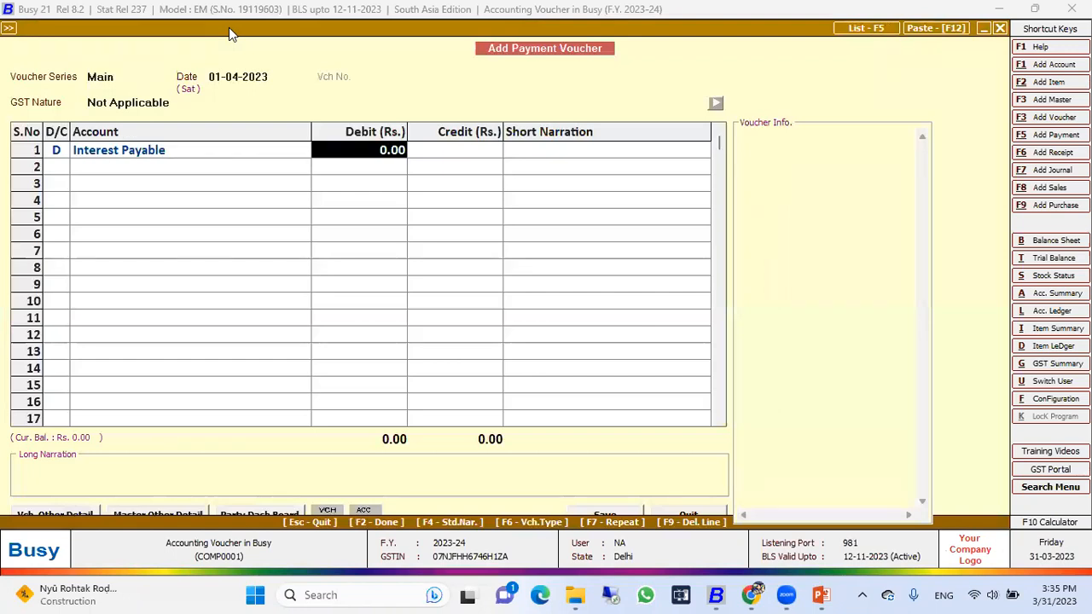
Step: Check the interest amount on the assessment slide and set Interest Payable's debit to Rs. 3,000 without a short narration
key("alt+Tab")
key("alt+Tab")
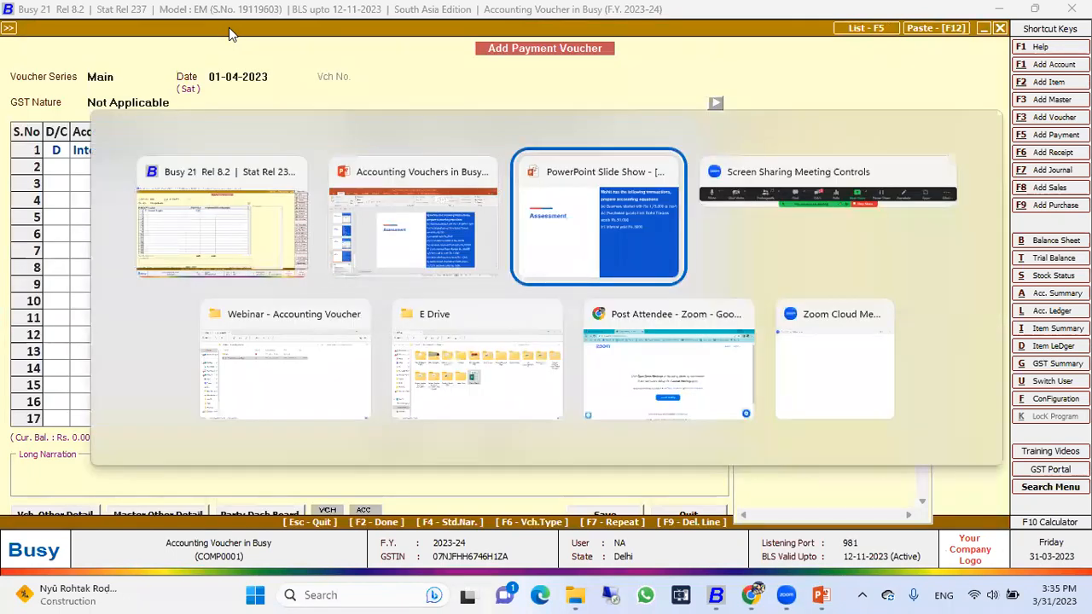
key("alt+Tab")
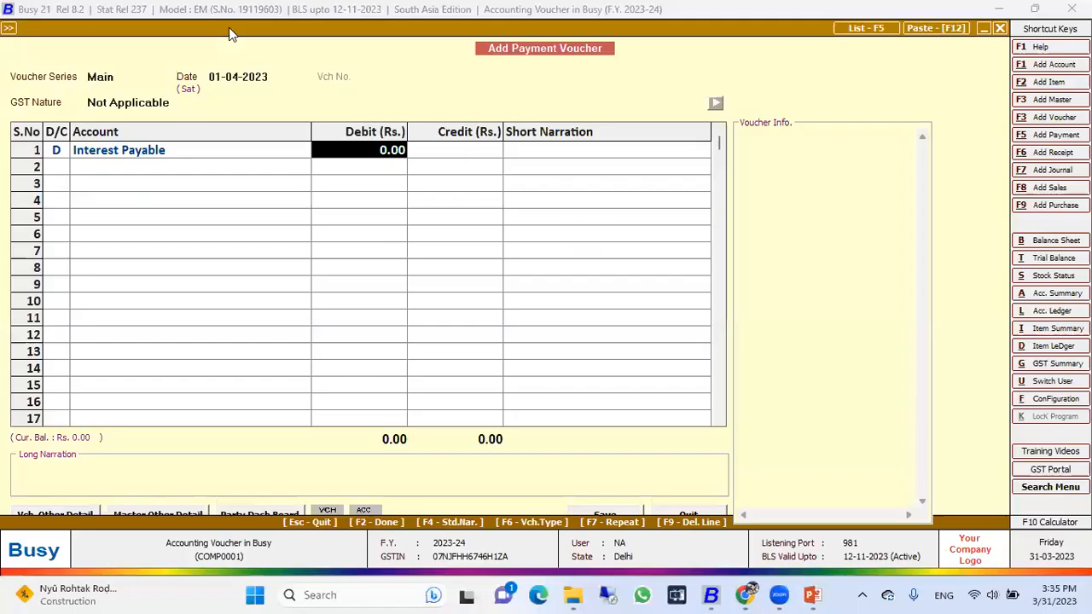
type("3,000")
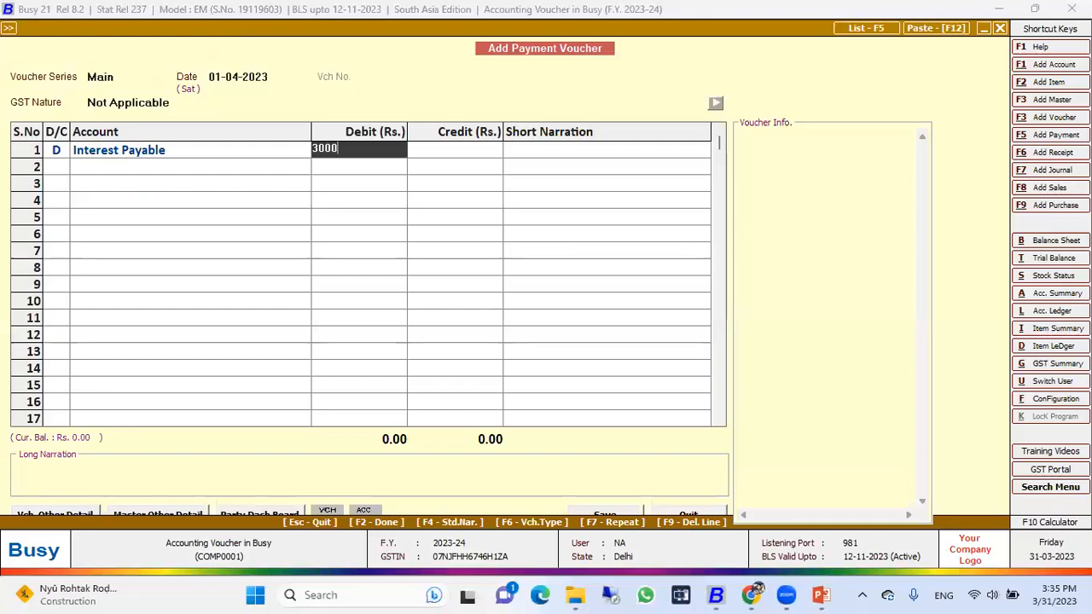
key("Return")
key("Return")
key("Return")
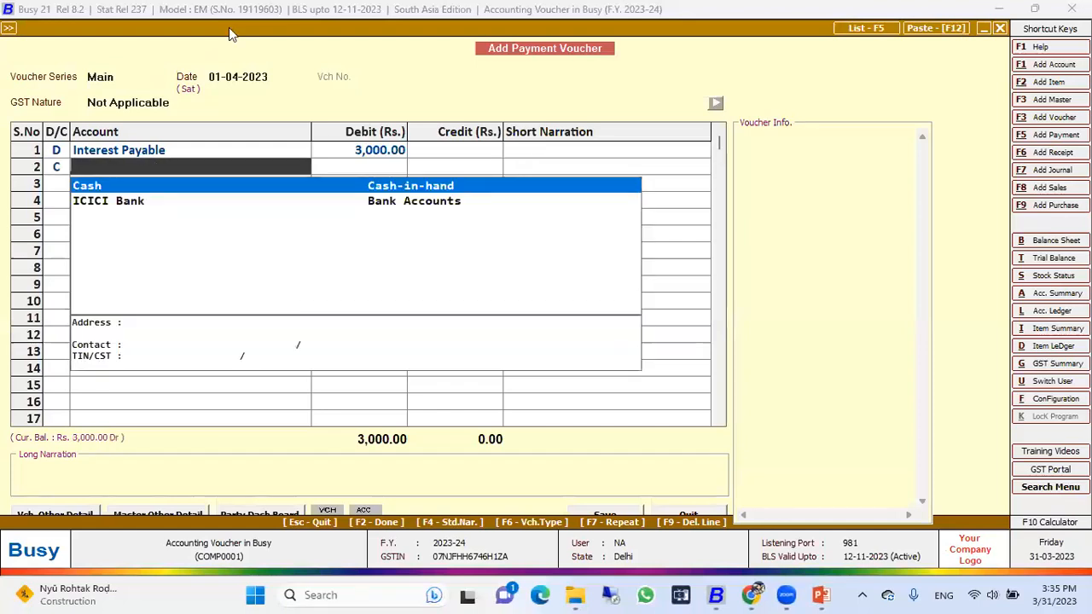
Step: Credit Cash with Rs. 3,000 in the second row, save the payment voucher without narration, and quit voucher entry
key("Down")
key("Up")
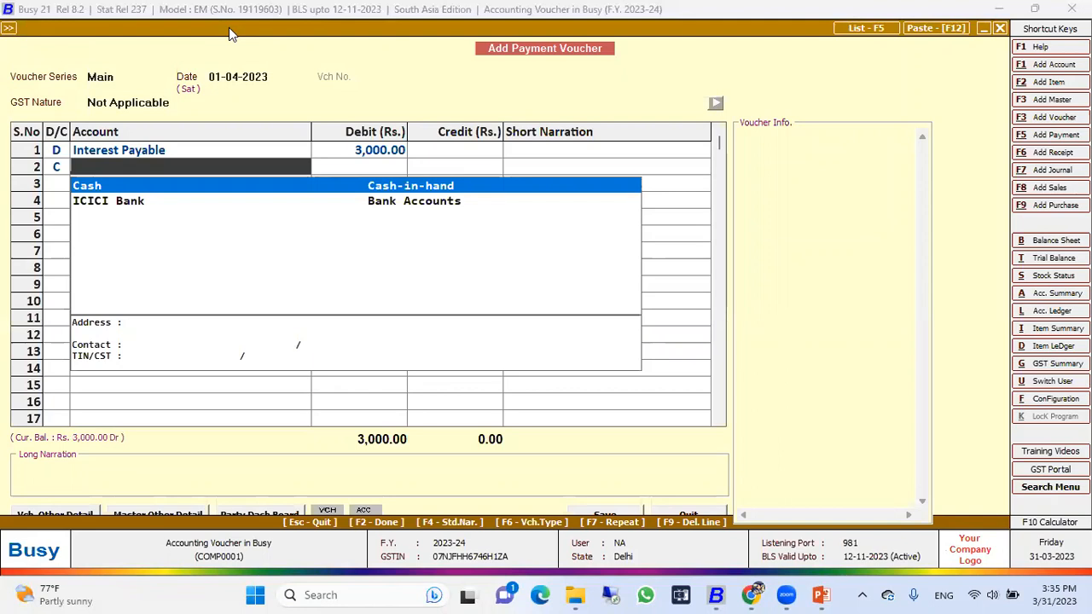
key("Return")
key("Return")
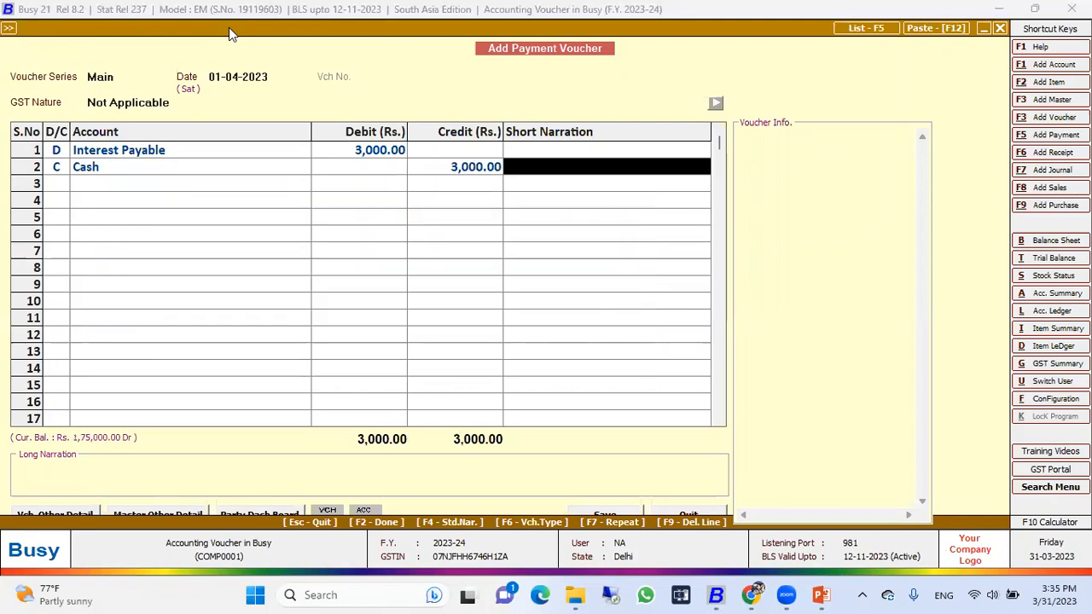
key("Return")
key("Return")
key("Return")
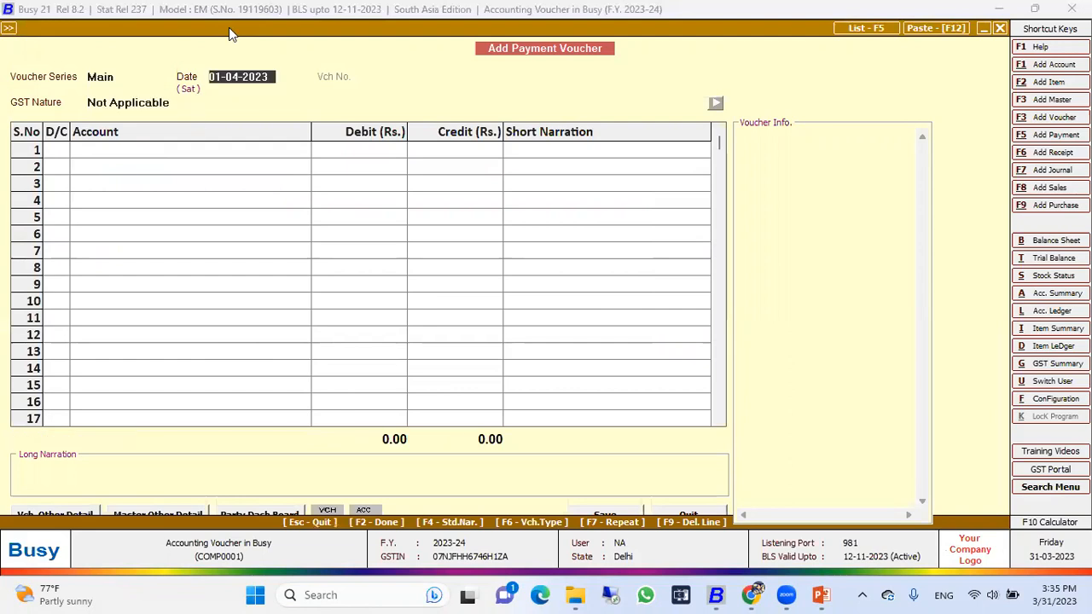
key("Escape")
key("Return")
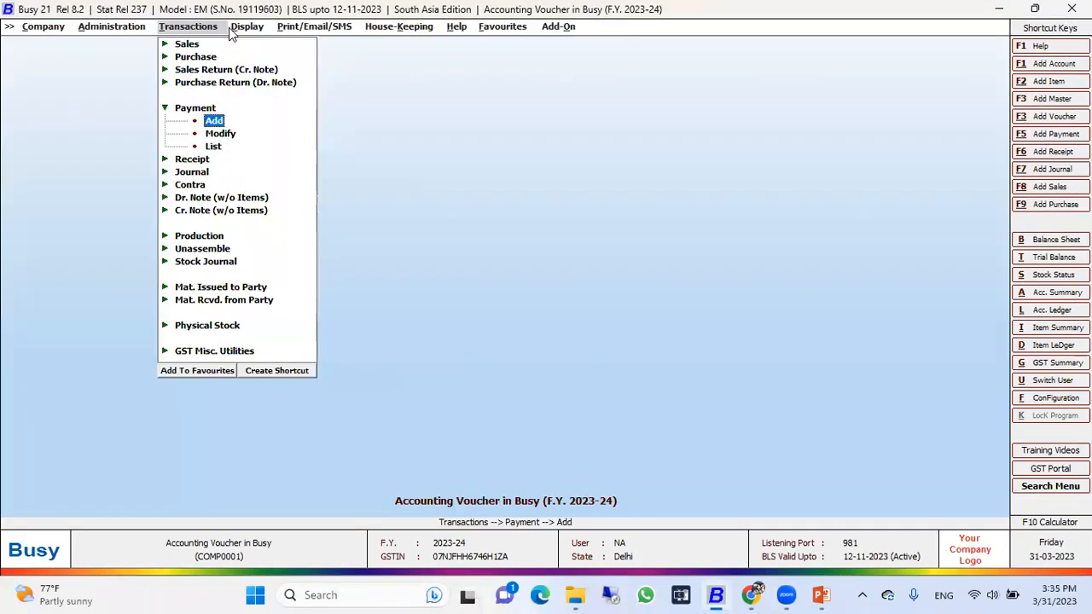
Step: Switch to the assessment slide show, read the furniture purchase transaction, and return to Busy
key("alt+Tab")
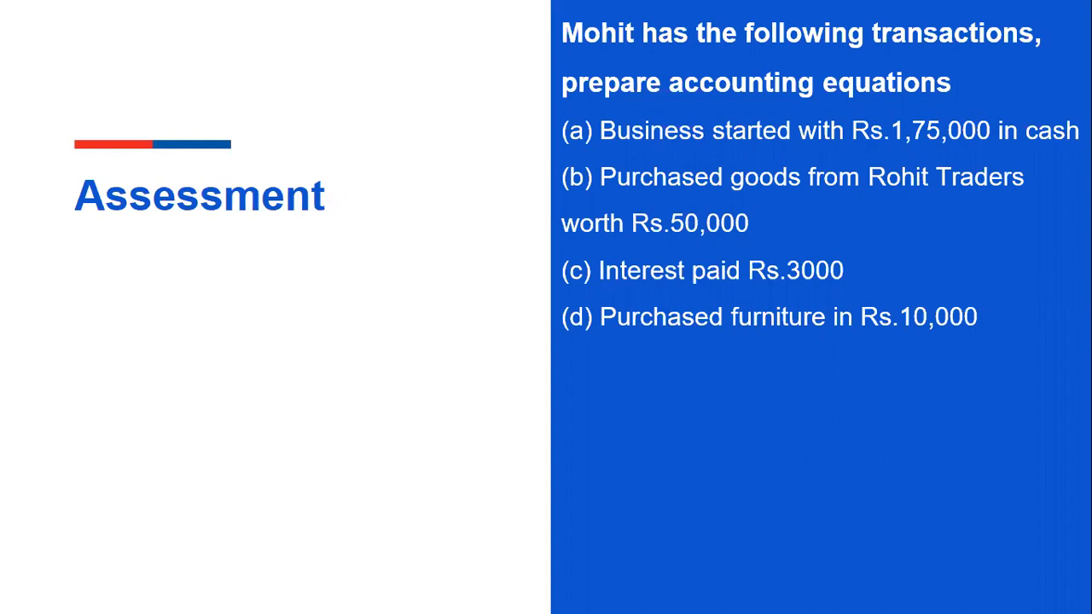
key("alt+Tab")
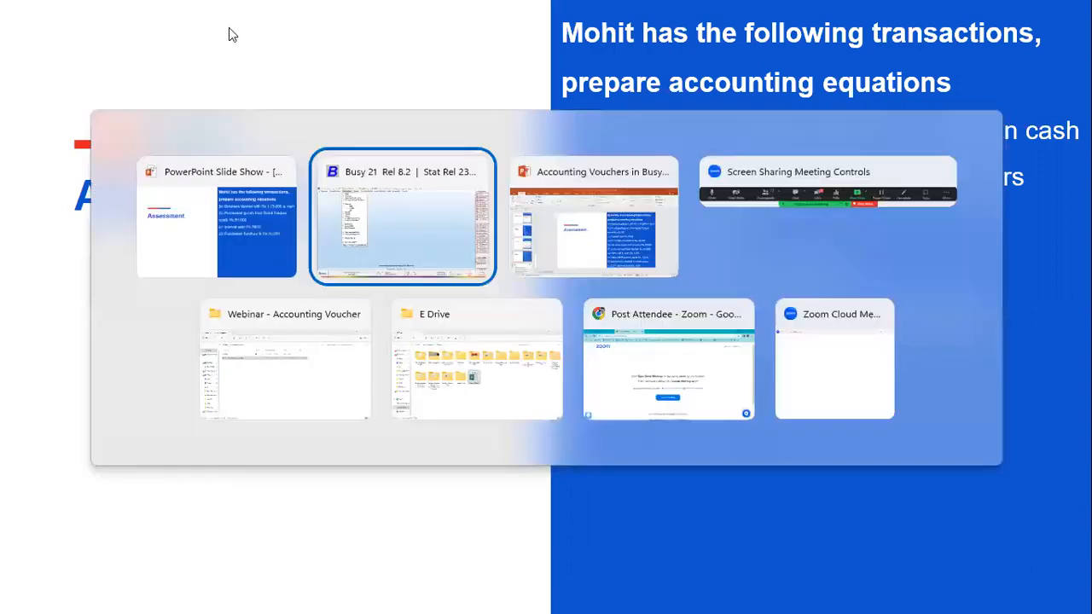
key("Return")
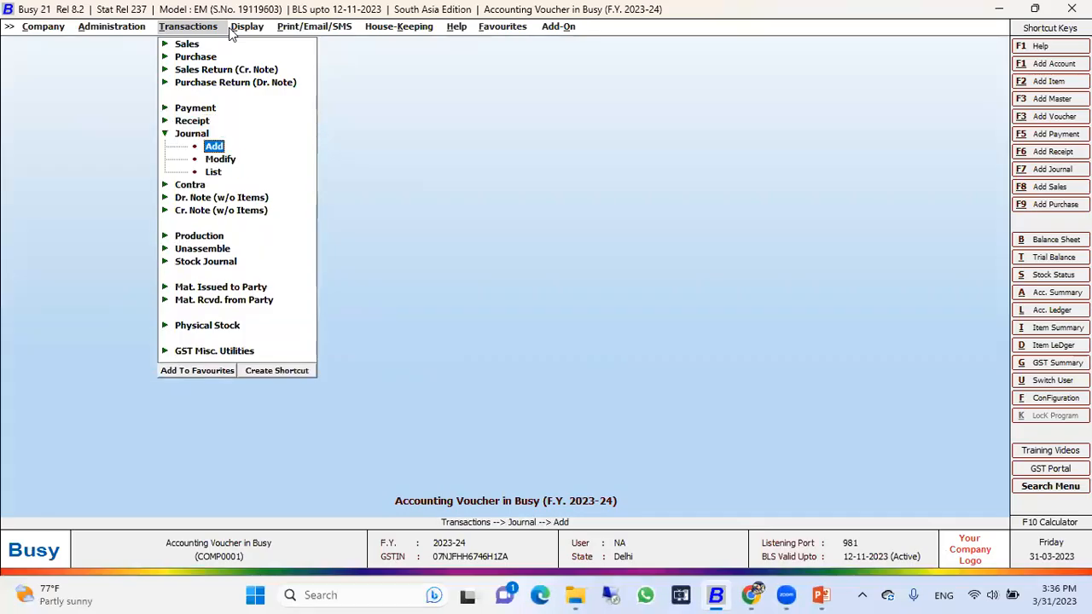
Step: Start a new journal voucher dated 01-04-2023 with the GST nature Not Applicable
key("Return")
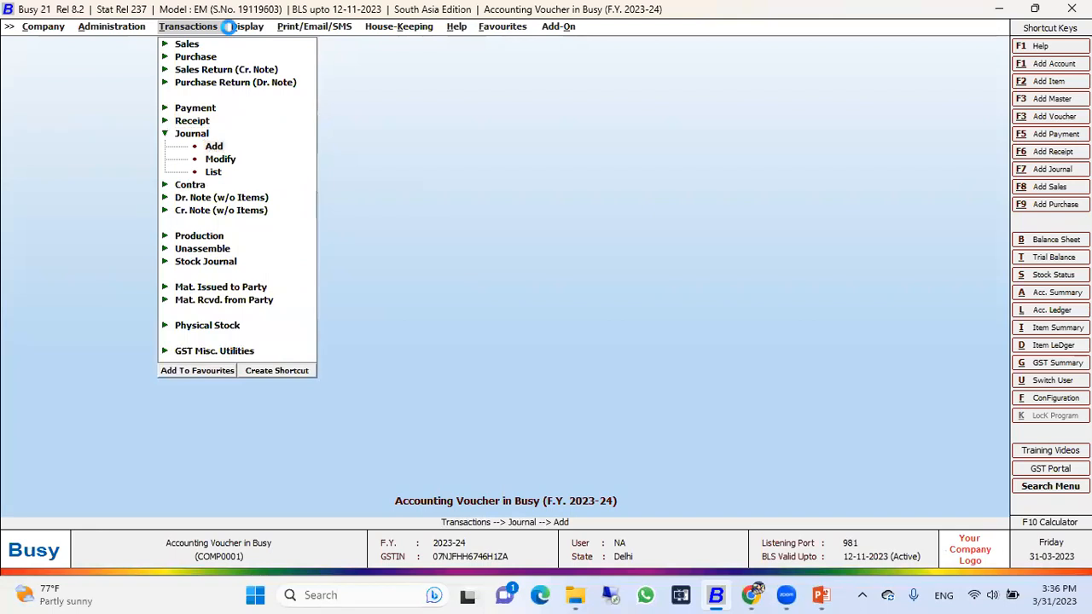
key("Return")
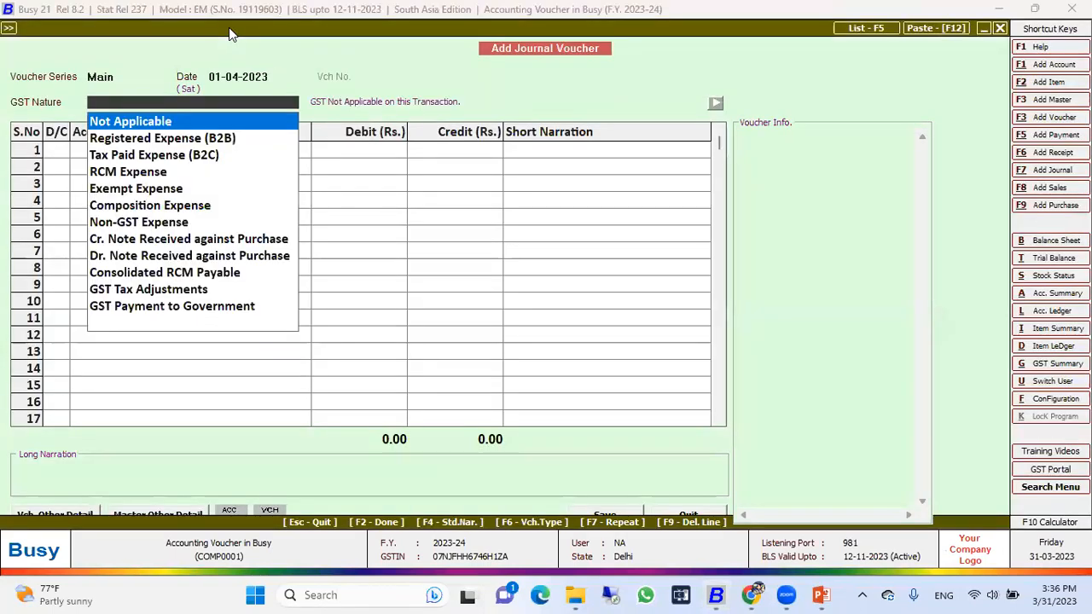
key("Return")
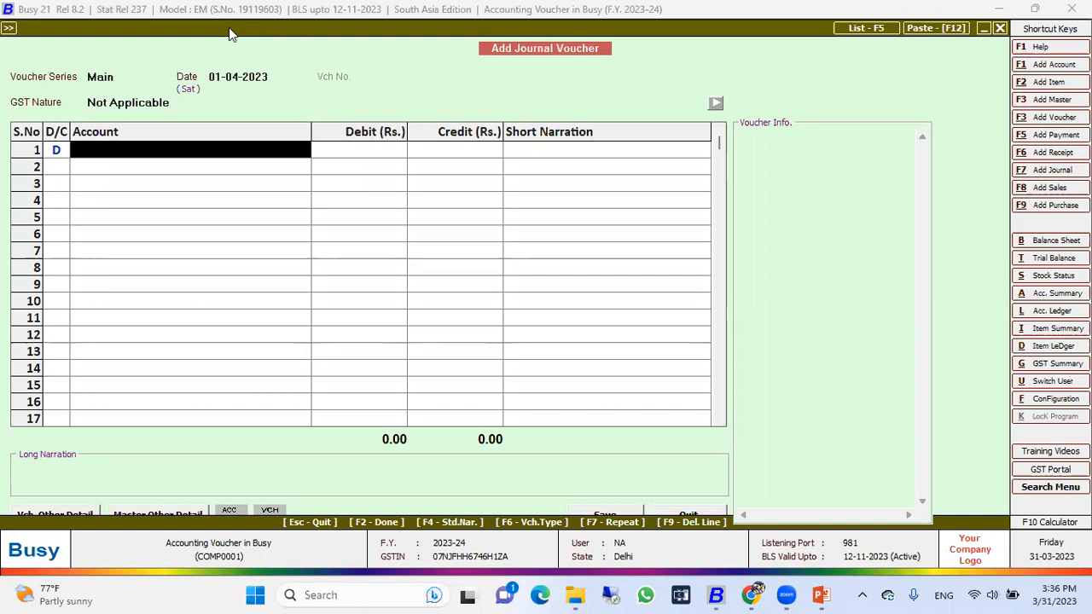
Step: Select Furniture as the debit account in the journal voucher's first row
type("fi")
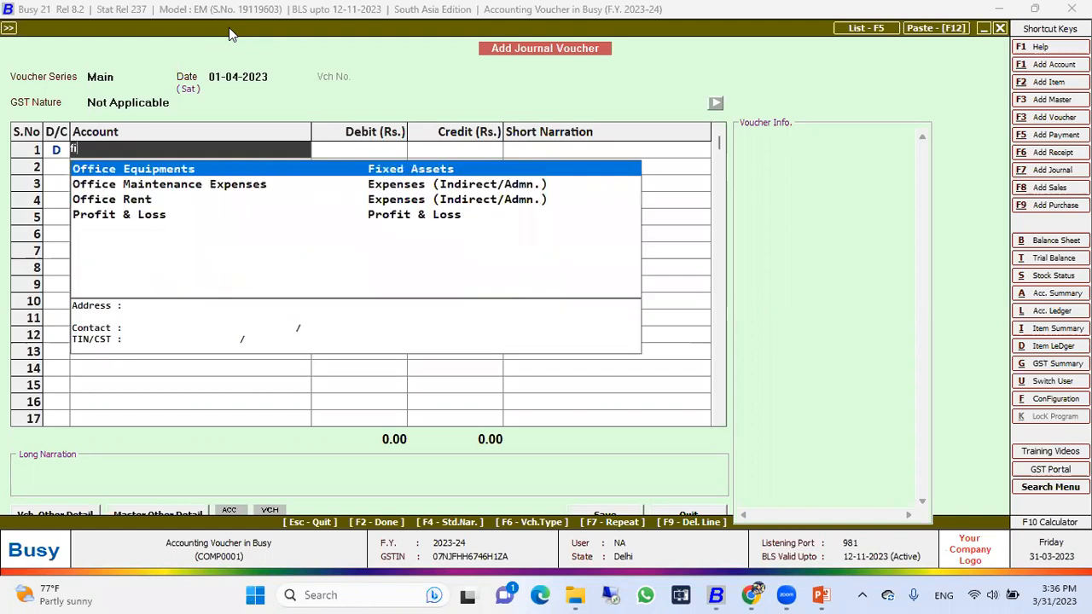
key("Down")
key("Down")
key("Down")
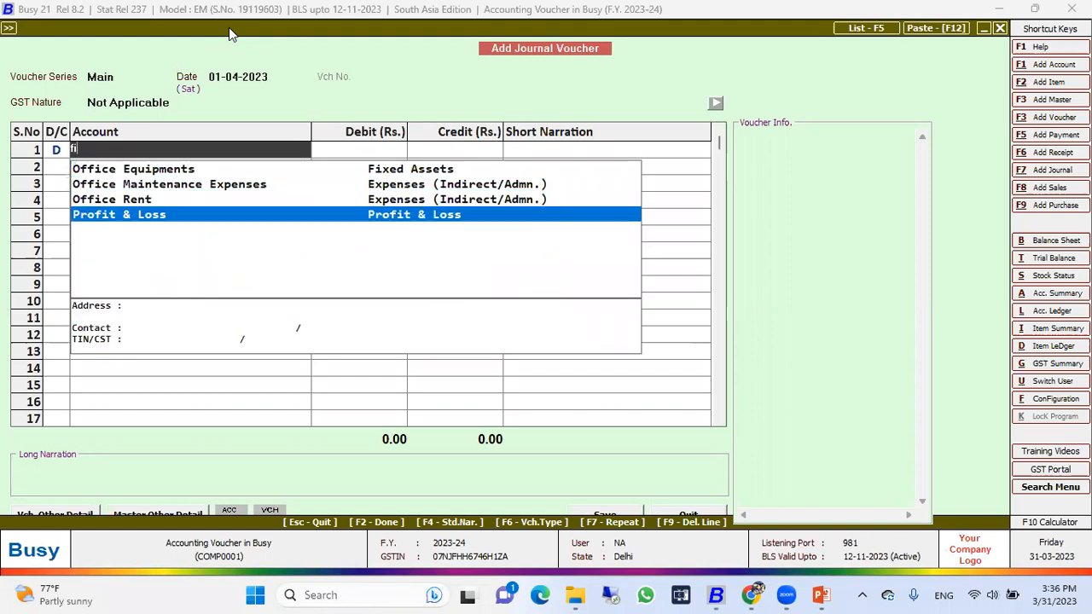
key("Up")
key("Up")
key("BackSpace")
key("BackSpace")
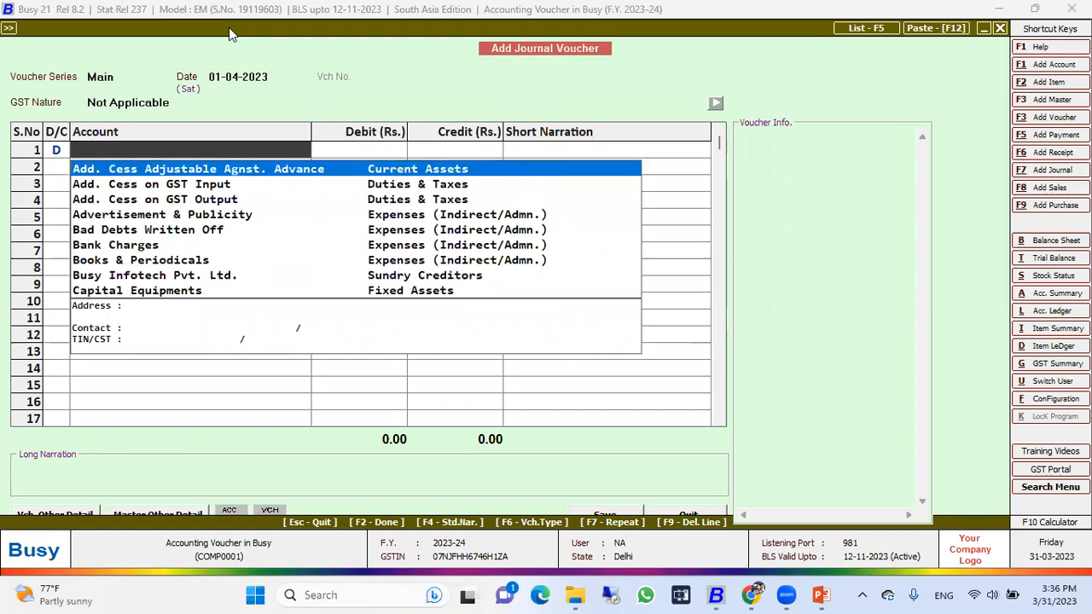
type("fur")
key("Return")
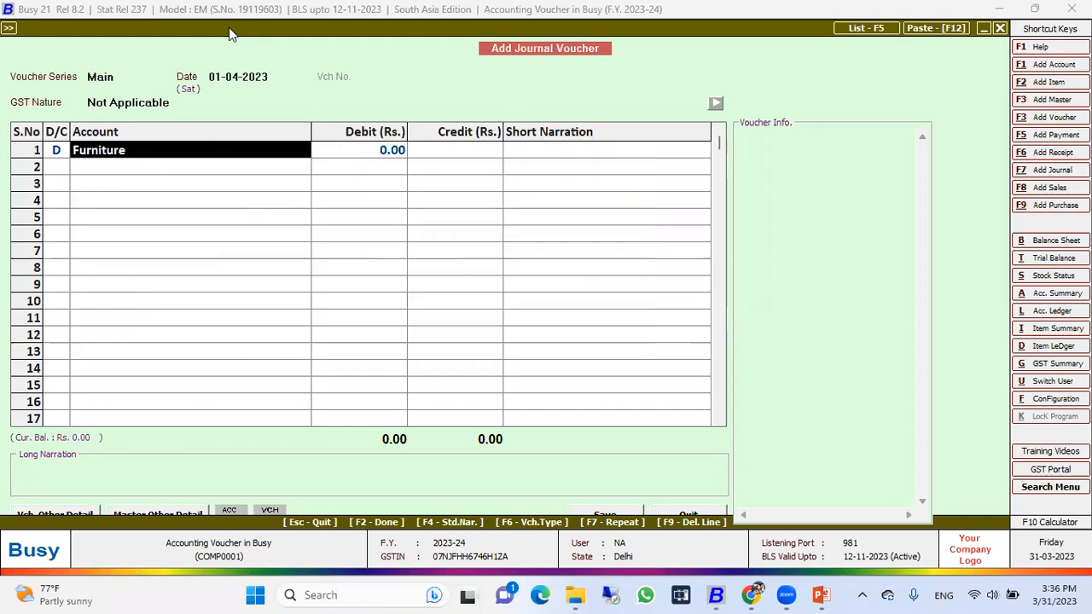
Step: Open the Furniture account master from the voucher, examine its group, and return to the journal voucher
double_click(174, 150)
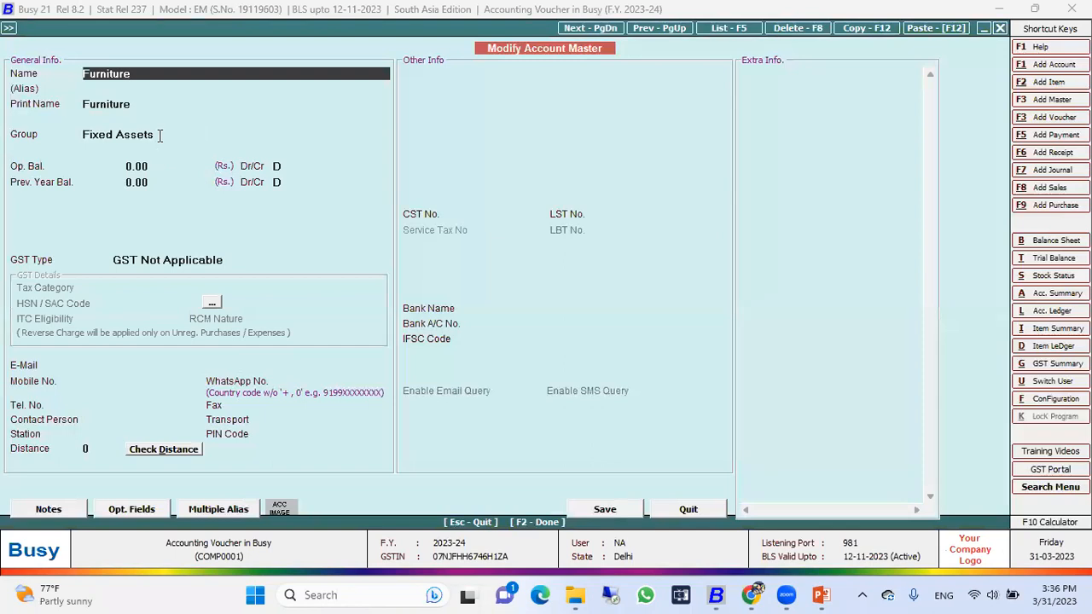
left_click(159, 137)
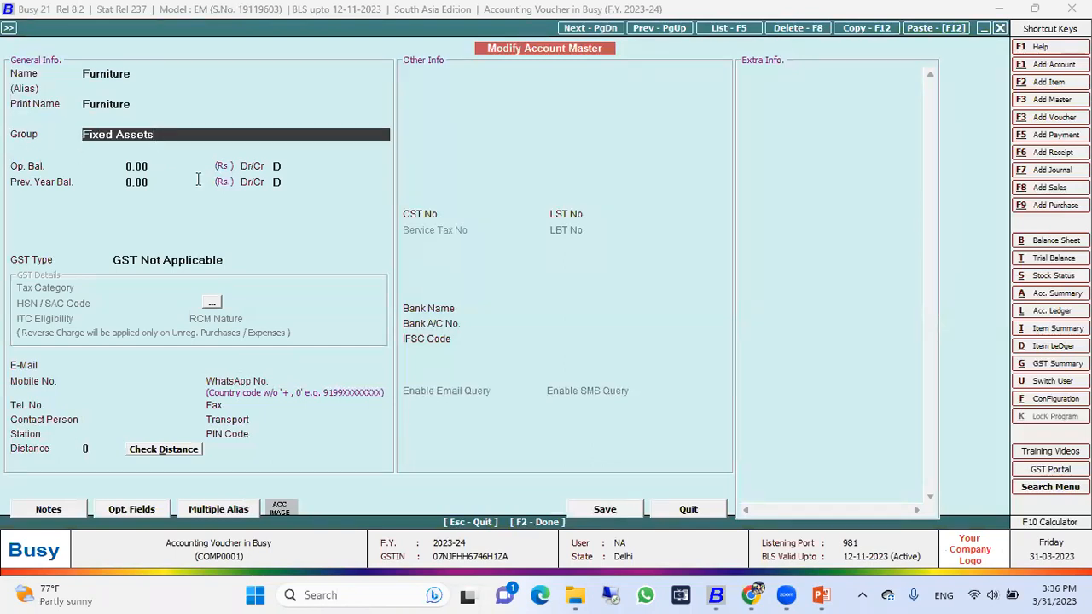
key("Escape")
key("Return")
Step: Check the furniture amount on the assessment slide and set Furniture's debit to Rs. 10,000 without a short narration
key("alt+Tab")
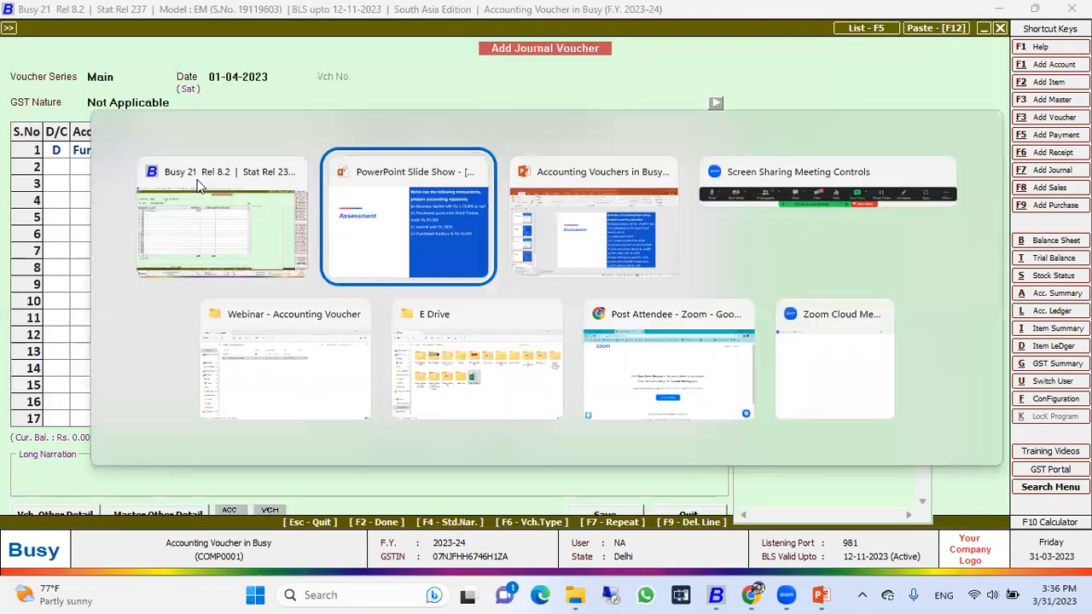
key("alt+Tab")
type("10000")
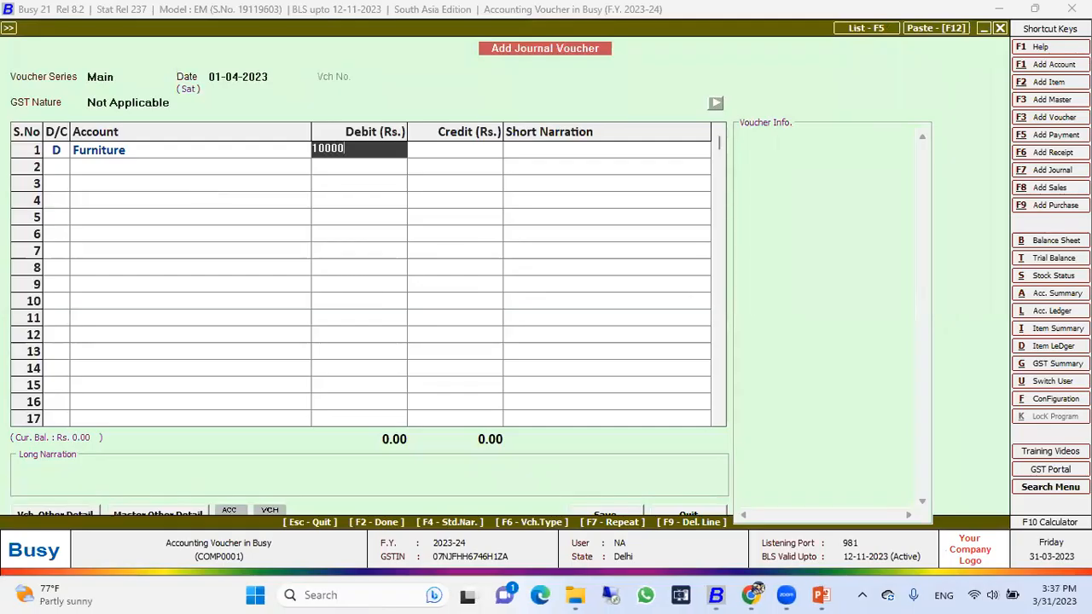
key("Return")
key("Return")
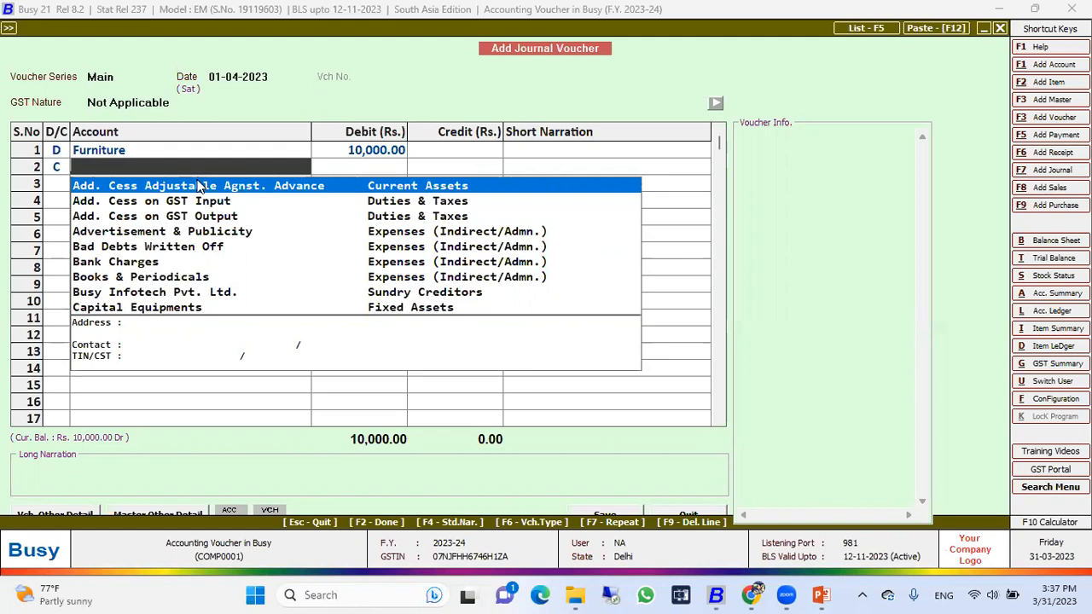
Step: Credit Cash with Rs. 10,000 in the second row, save the journal voucher without narration, and quit voucher entry
type("cash")
key("Return")
key("Return")
key("Return")
key("Return")
key("Return")
key("Escape")
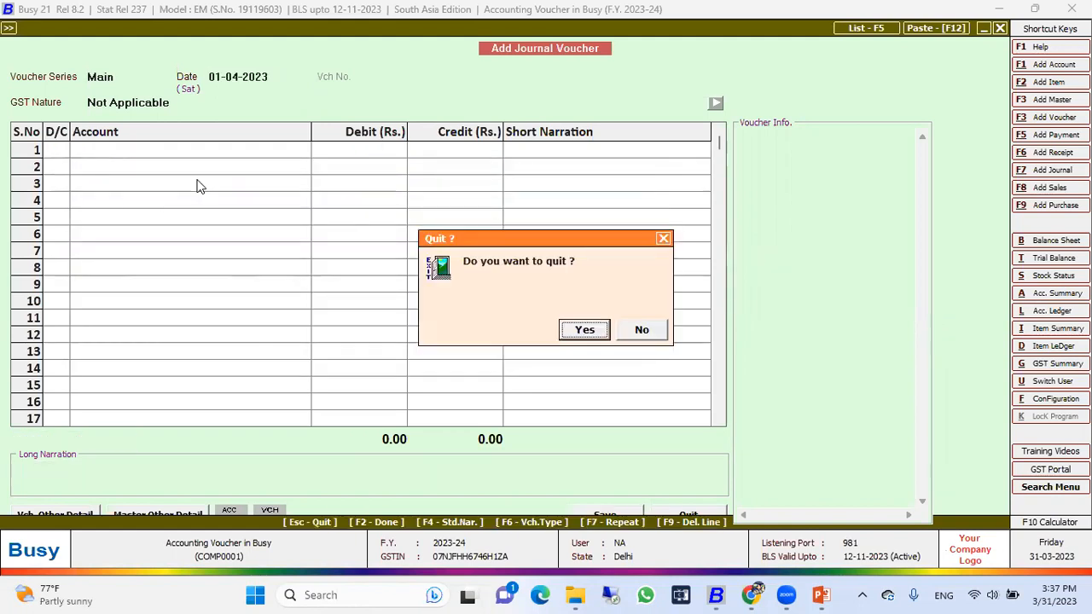
key("Return")
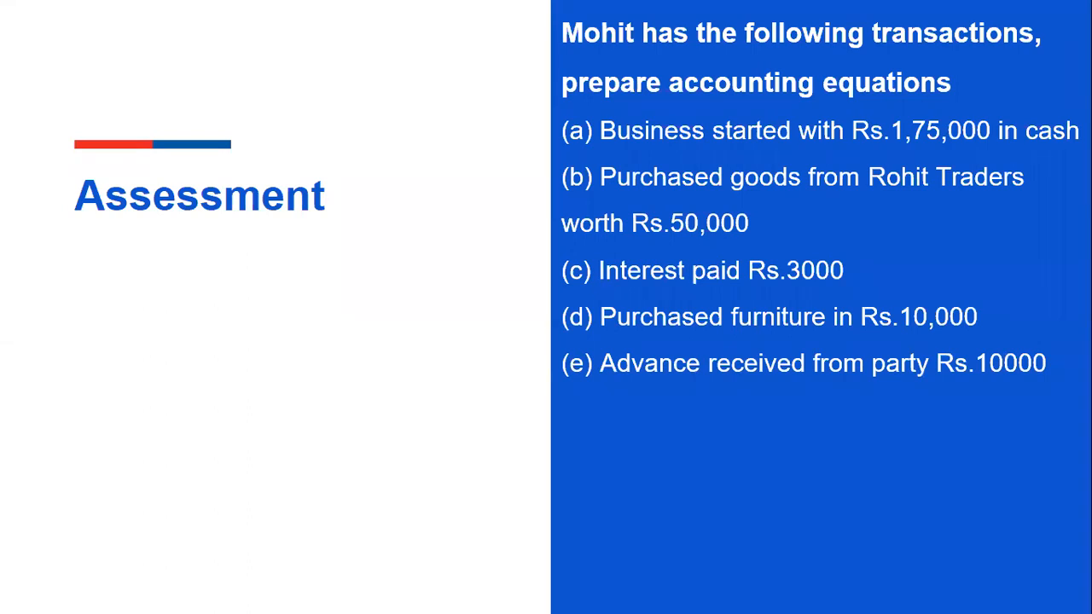
Step: Return to Busy from the assessment slide and start a receipt voucher dated 01-04-2023 with the GST nature Not Applicable
key("alt+Tab")
key("Up")
key("Return")
key("Return")
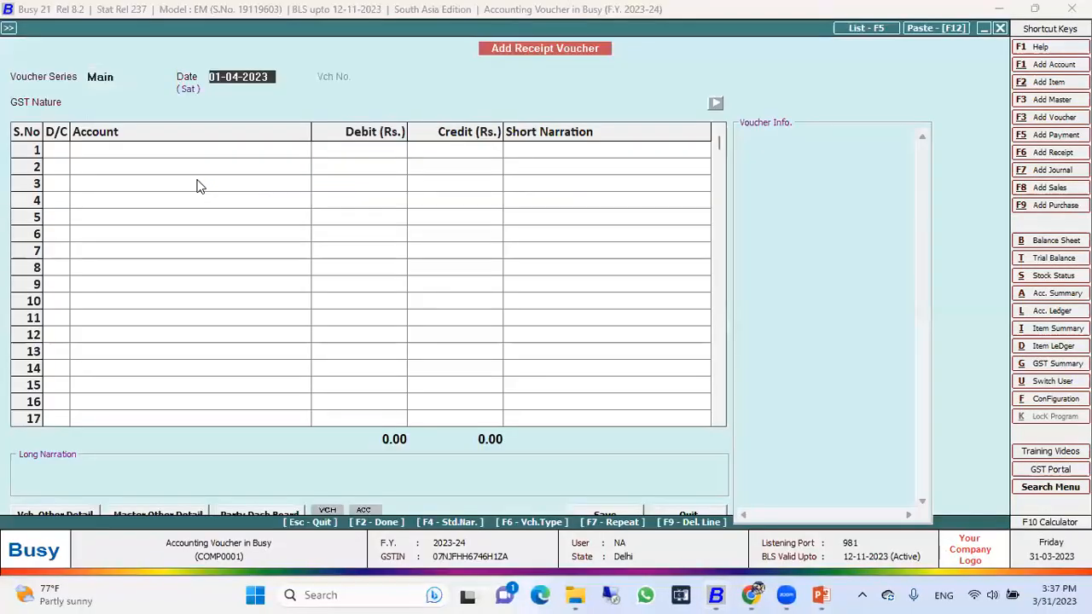
key("Return")
key("Return")
key("Return")
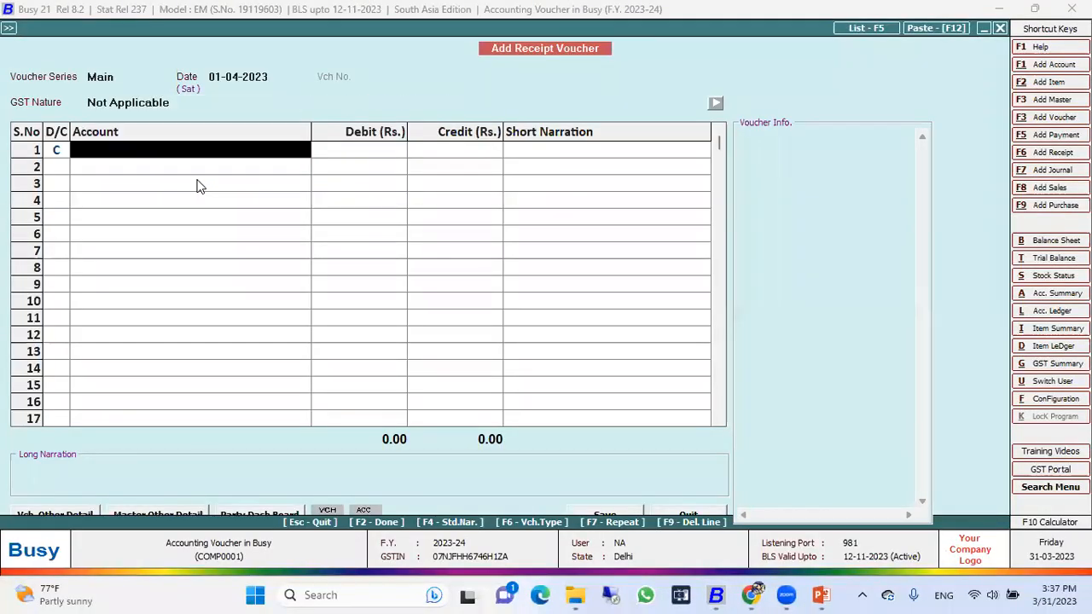
Step: Credit Party A with Rs. 10,000 in the first row and debit Cash with the same amount in the second
type("part")
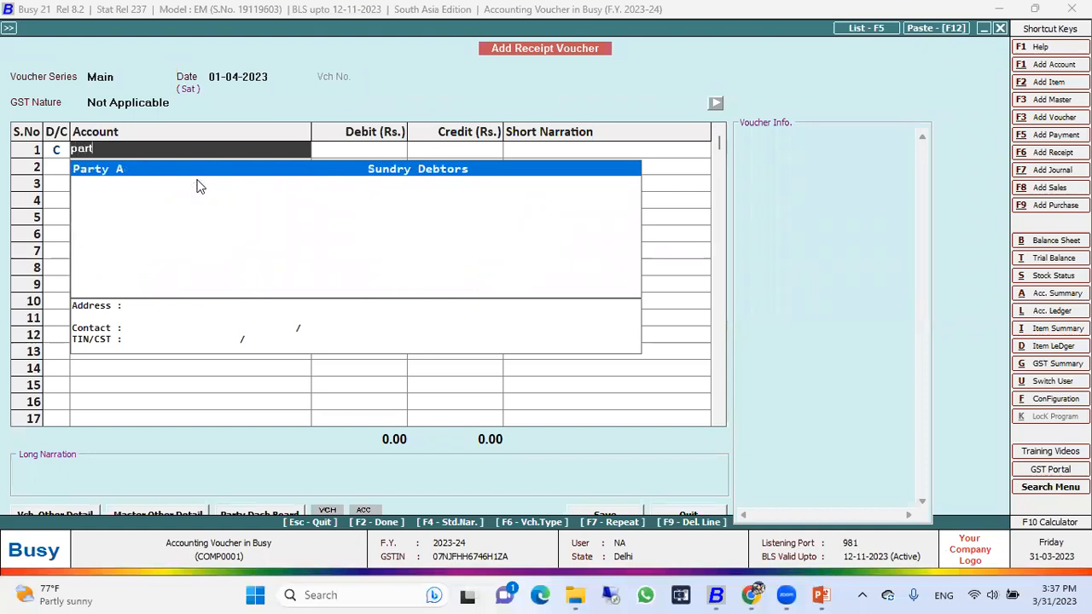
key("Return")
type("10000")
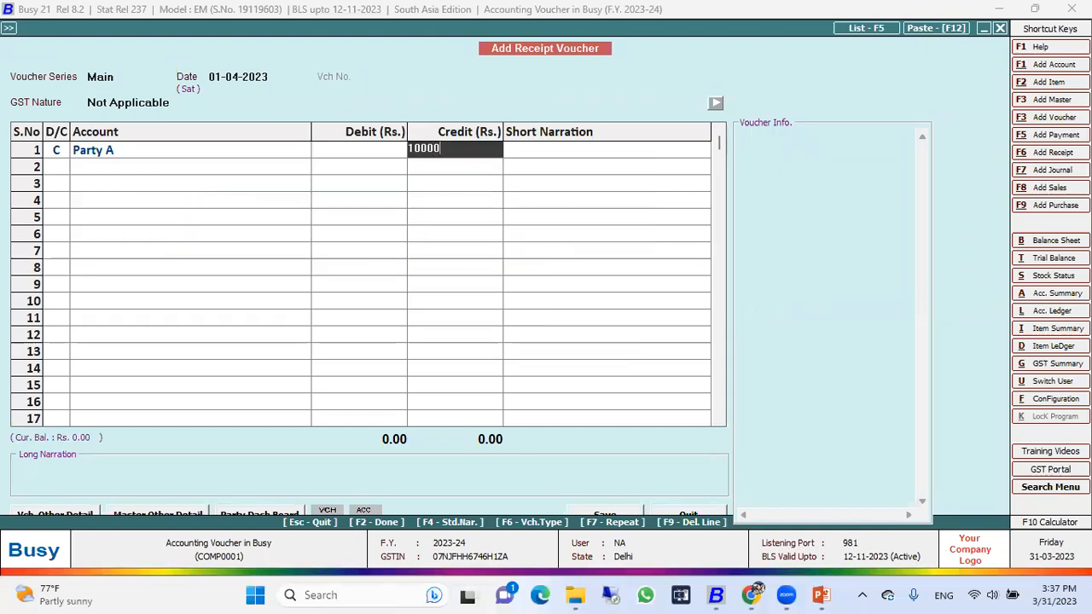
key("Return")
key("Return")
key("Return")
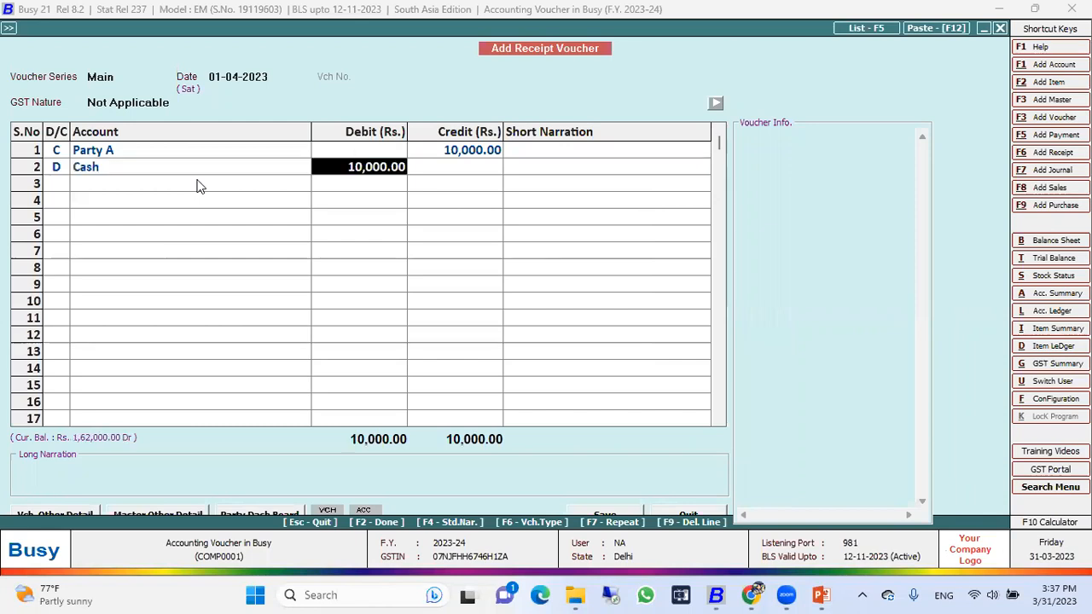
Step: Examine the Cash and Party A rows of the receipt voucher to compare the debited and credited accounts
key("Left")
key("Left")
key("Right")
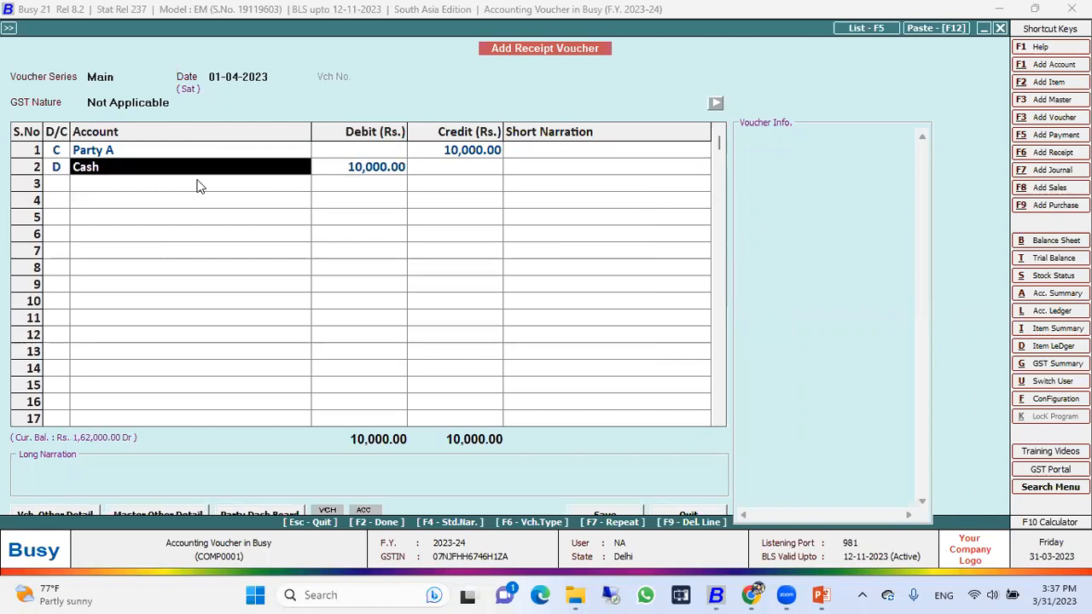
key("Left")
key("Up")
key("Right")
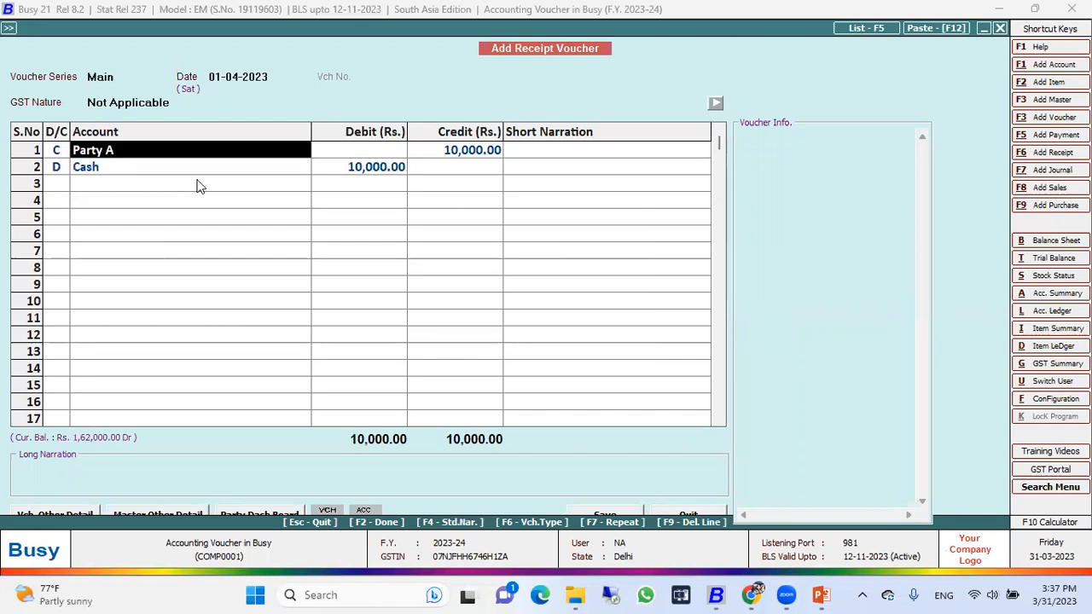
key("Down")
key("Down")
key("Up")
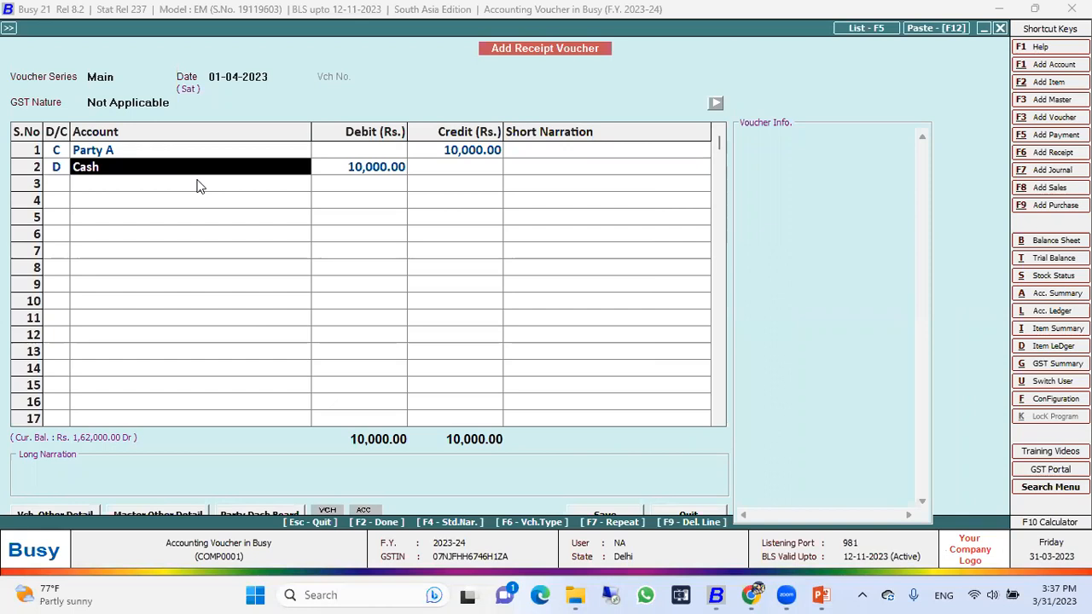
Step: Save the Party A receipt voucher without narration
key("Return")
key("Return")
key("Return")
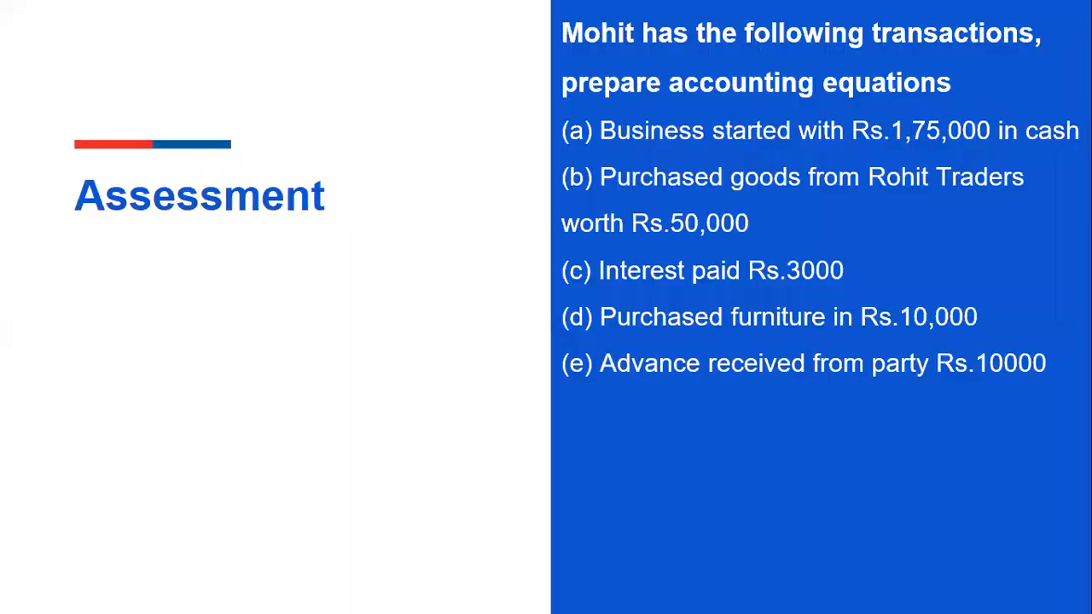
Step: Reveal the next transaction on the assessment slide, then return to Busy and start another receipt voucher with GST nature Not Applicable
left_click(458, 212)
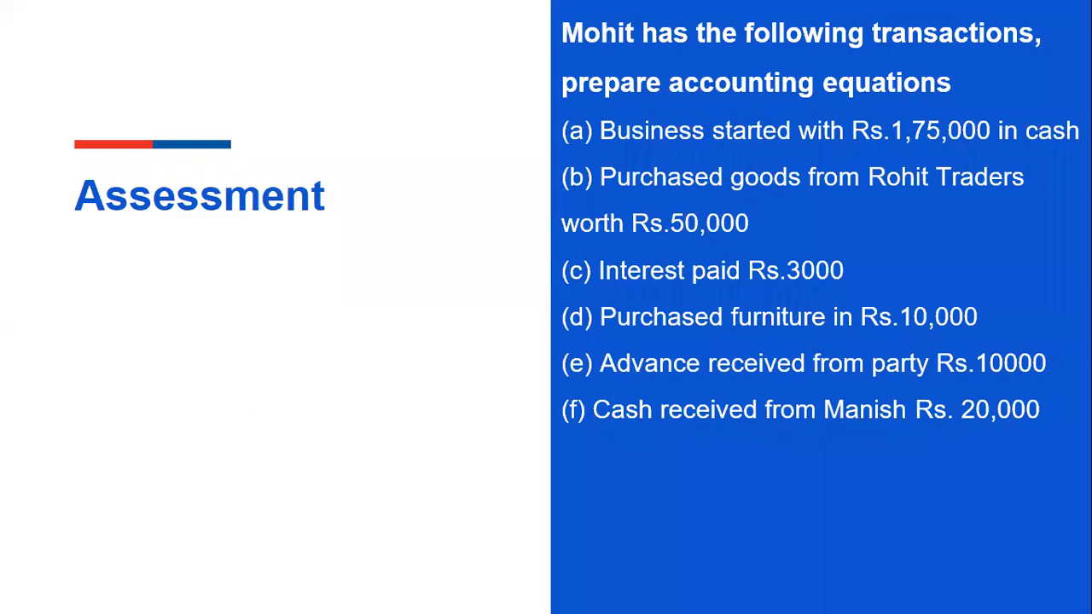
key("alt+Tab")
key("Escape")
key("Return")
key("Return")
key("Return")
key("Return")
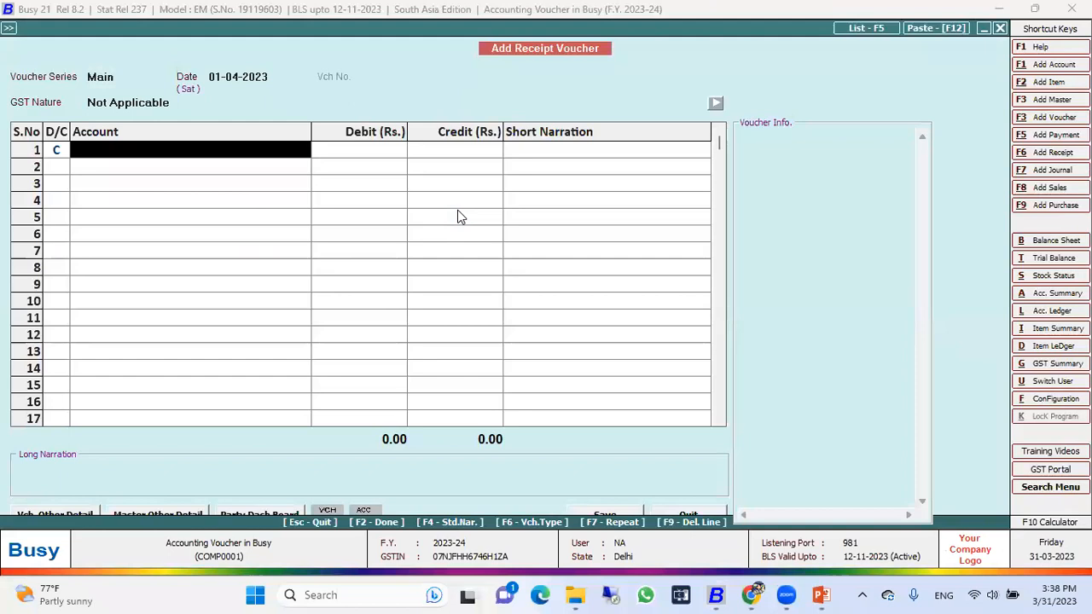
Step: Select the cash payer named in transaction (f) as the credit account and examine the group in its account master
type("mani")
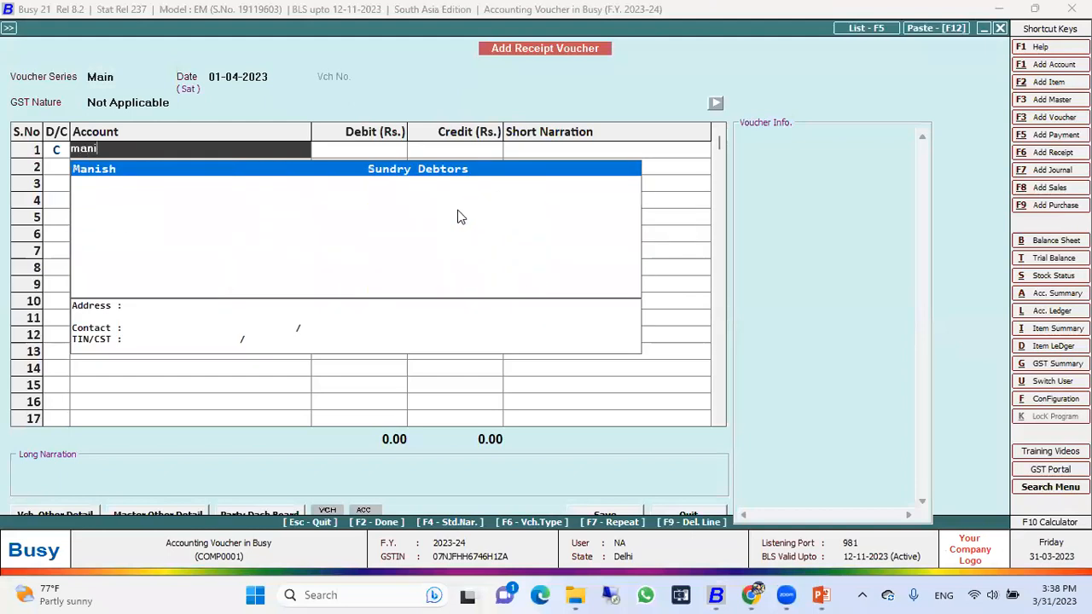
key("Return")
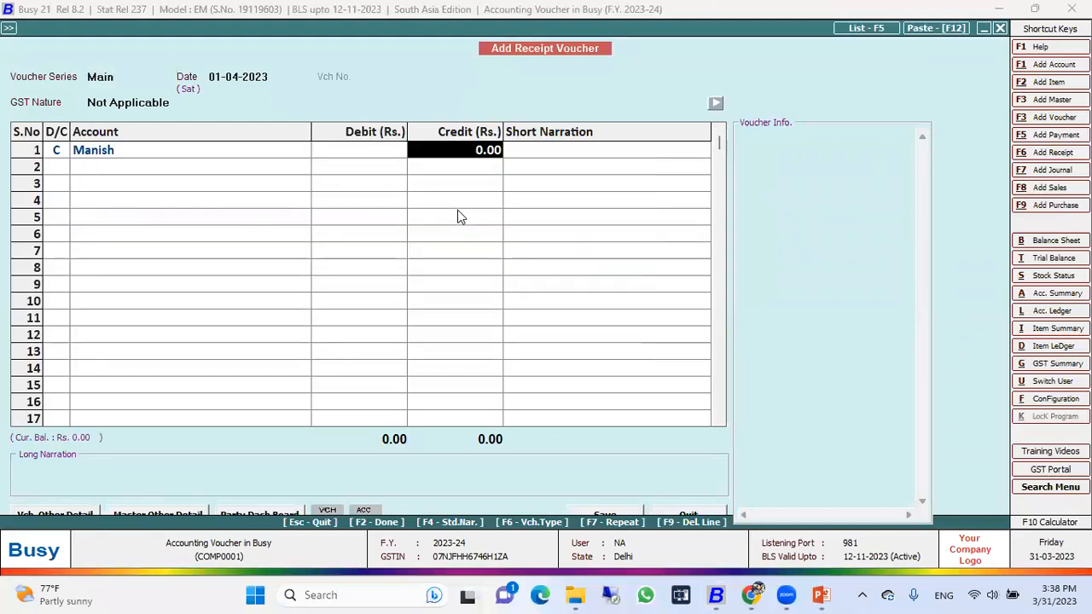
key("Left")
key("Left")
key("Right")
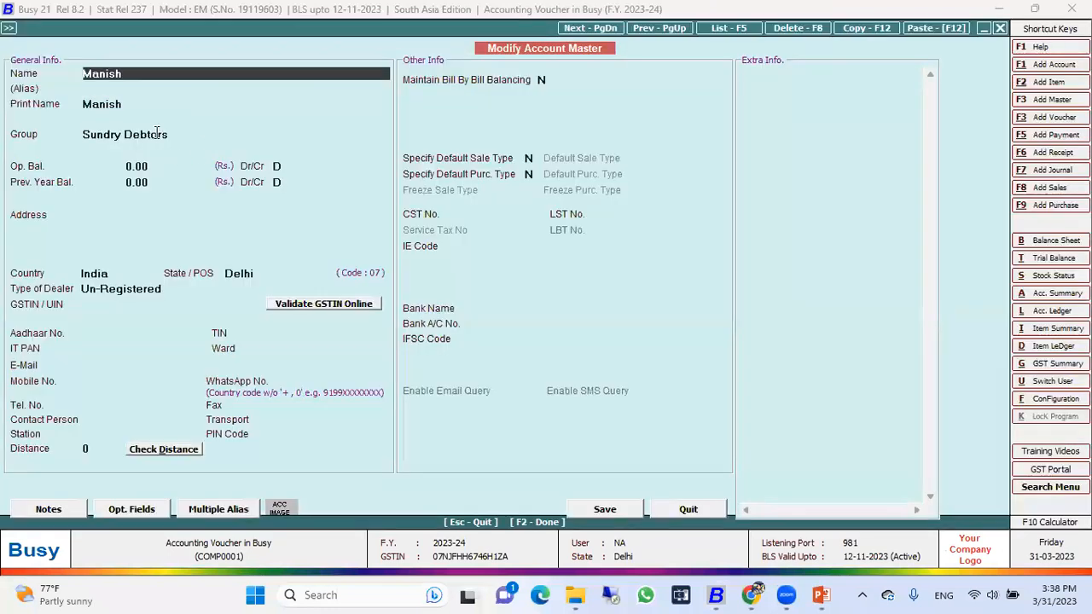
left_click(159, 134)
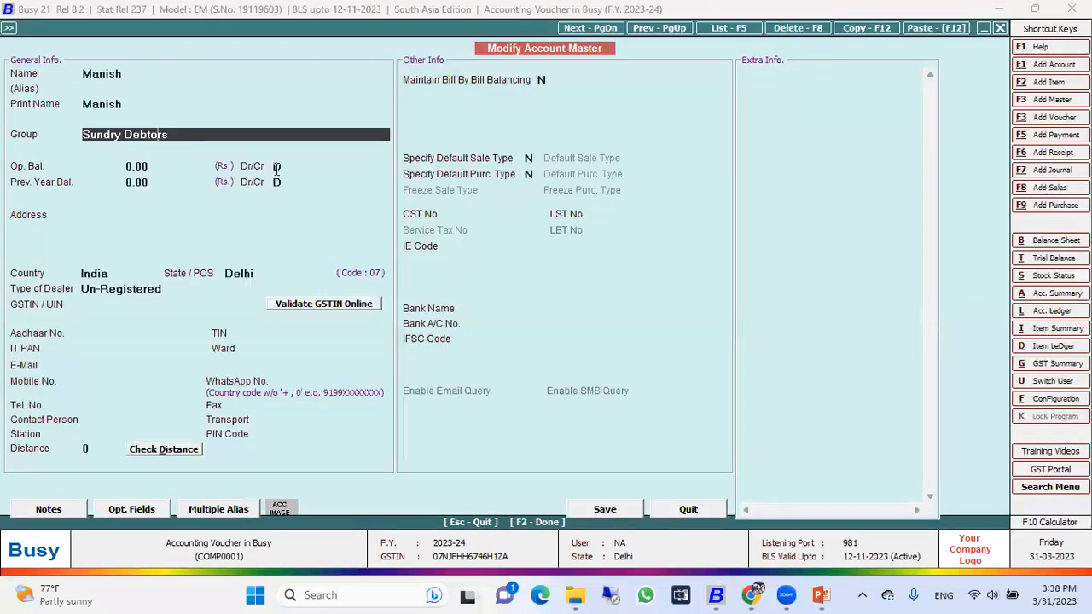
key("Escape")
key("Return")
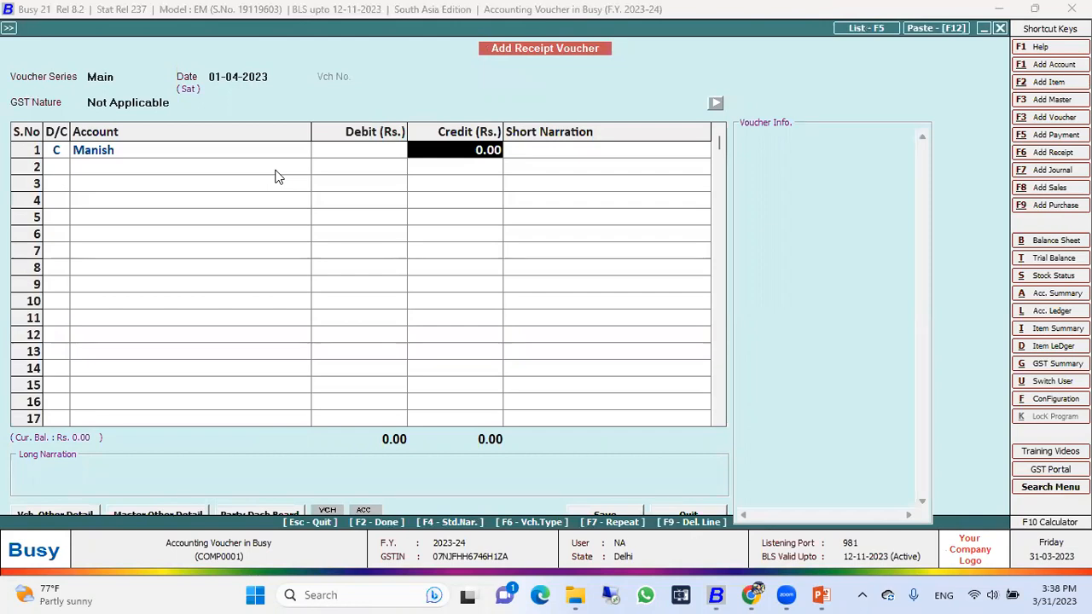
Step: Set the payer's credit to Rs. 5,000 without a short narration
type("5000")
key("Return")
key("Return")
key("Return")
key("Return")
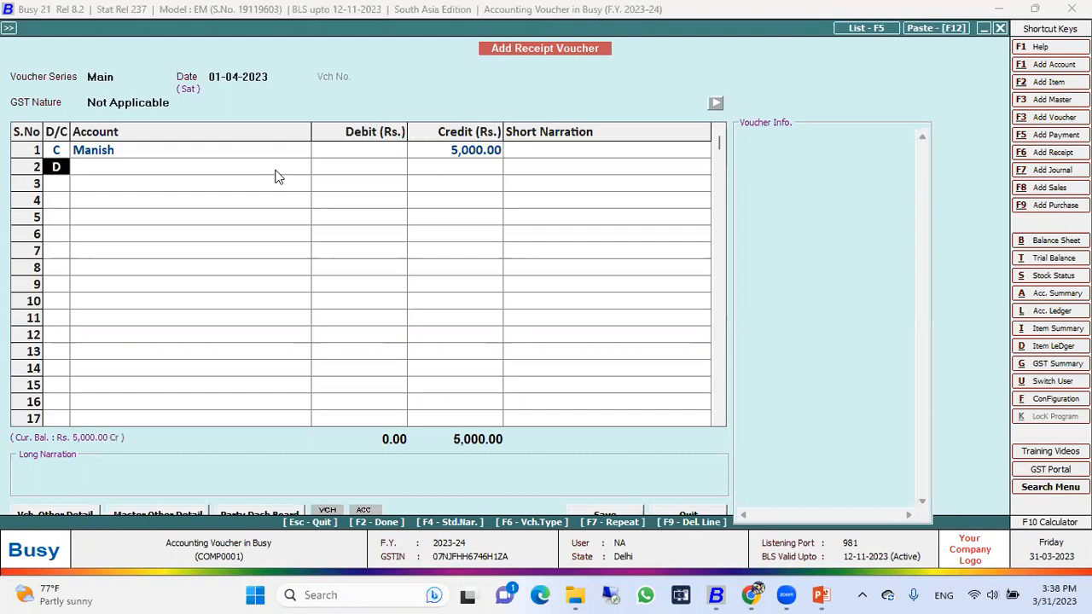
Step: Debit Cash with Rs. 5,000 in the second row, save the receipt voucher, and quit voucher entry
key("Return")
key("Return")
key("Return")
key("Return")
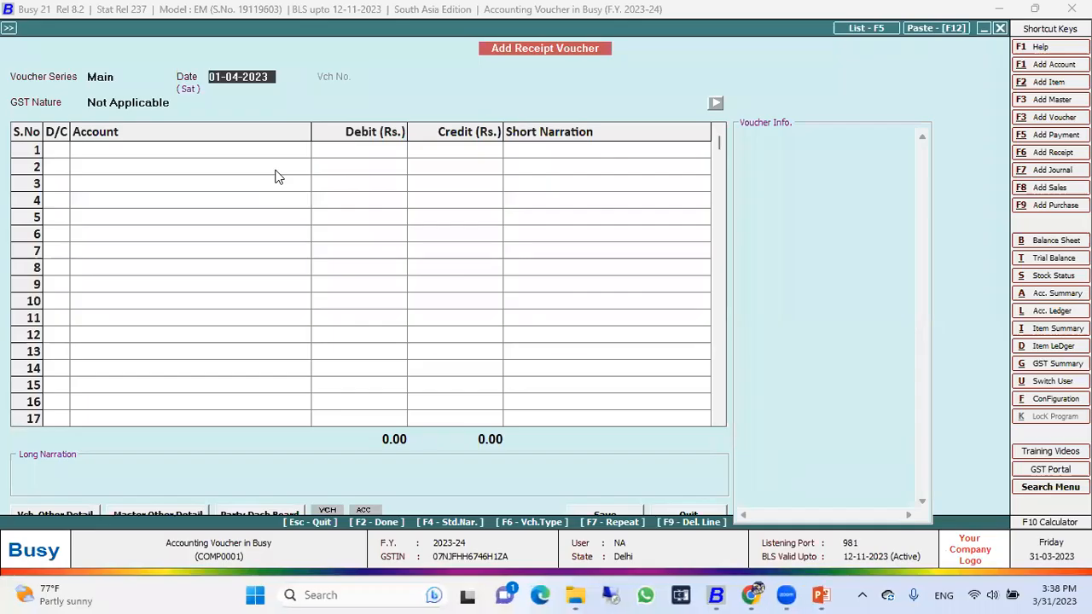
key("Escape")
key("Return")
Step: Start a payment voucher dated 01-04-2023 with GST nature Not Applicable and select Office Rent as the debit account
key("Up")
key("Return")
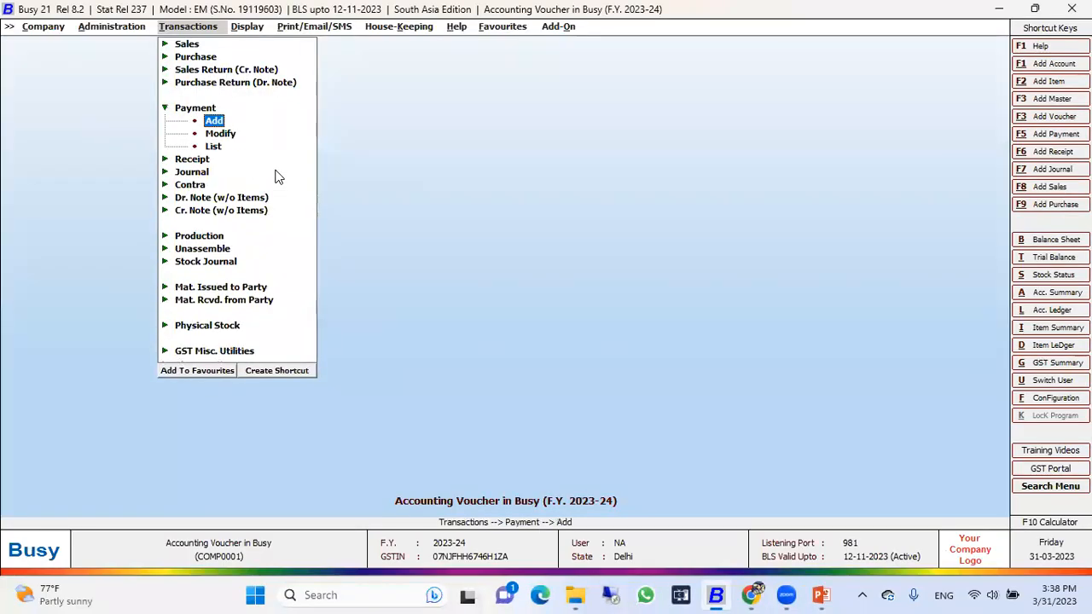
key("Return")
key("Return")
key("Return")
key("Return")
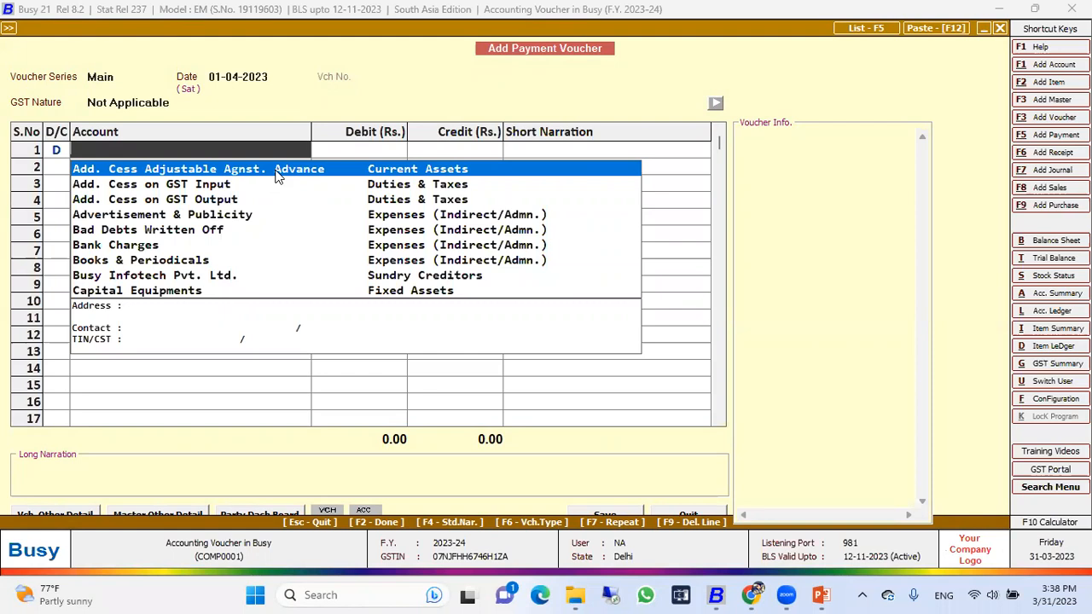
type("rent")
key("Return")
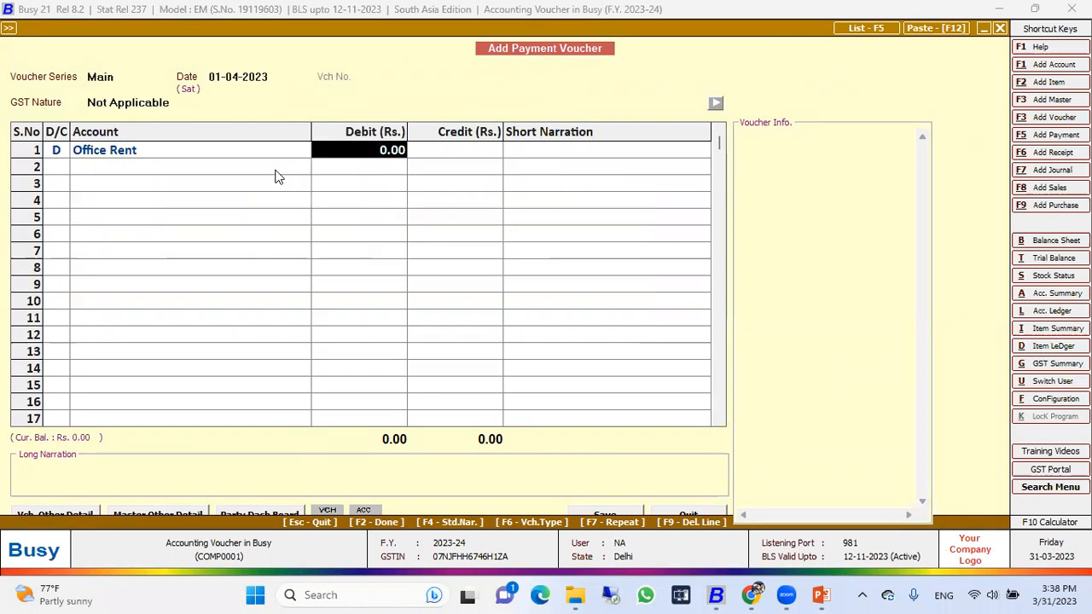
Step: Debit Office Rent with Rs. 5,000 and credit Cash with Rs. 5,000 in the second row
type("5000")
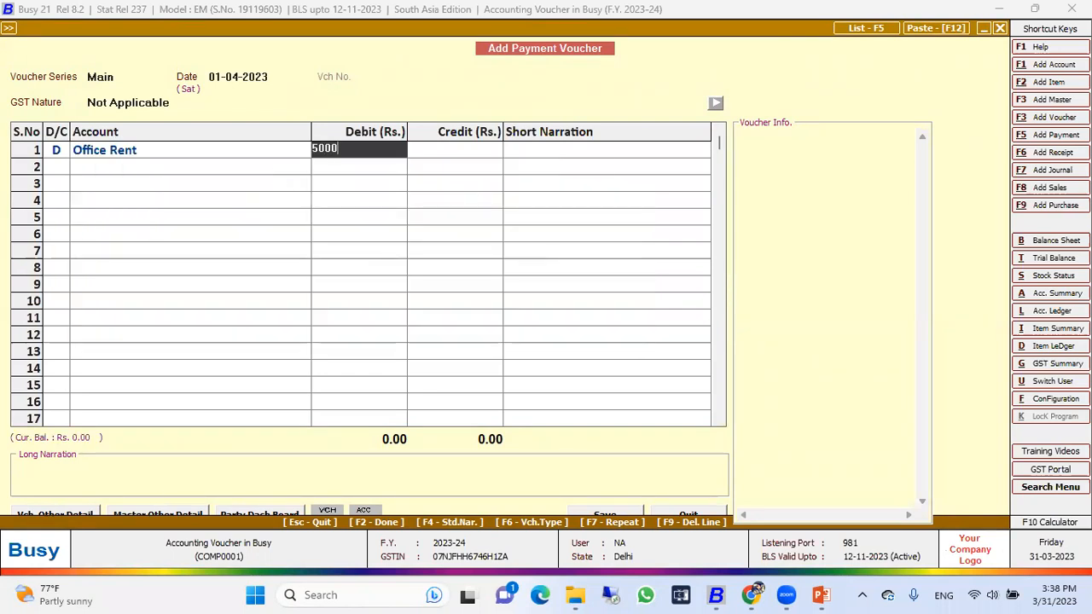
key("Return")
key("Return")
key("Return")
key("Return")
key("Return")
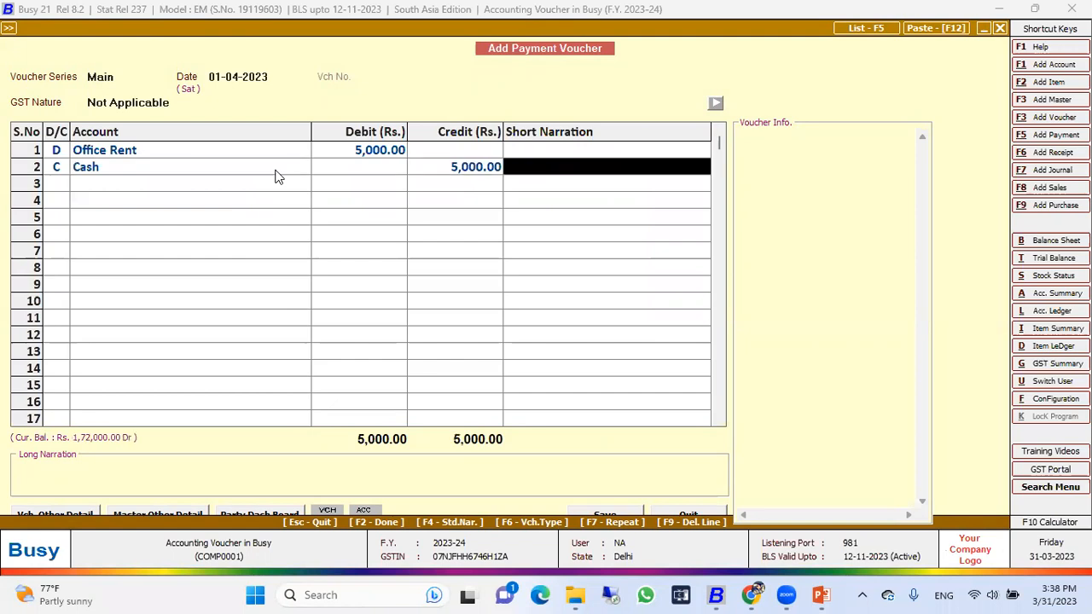
Step: Reselect Cash as the credit account, save the rent payment voucher, and quit payment entry
left_click(276, 171)
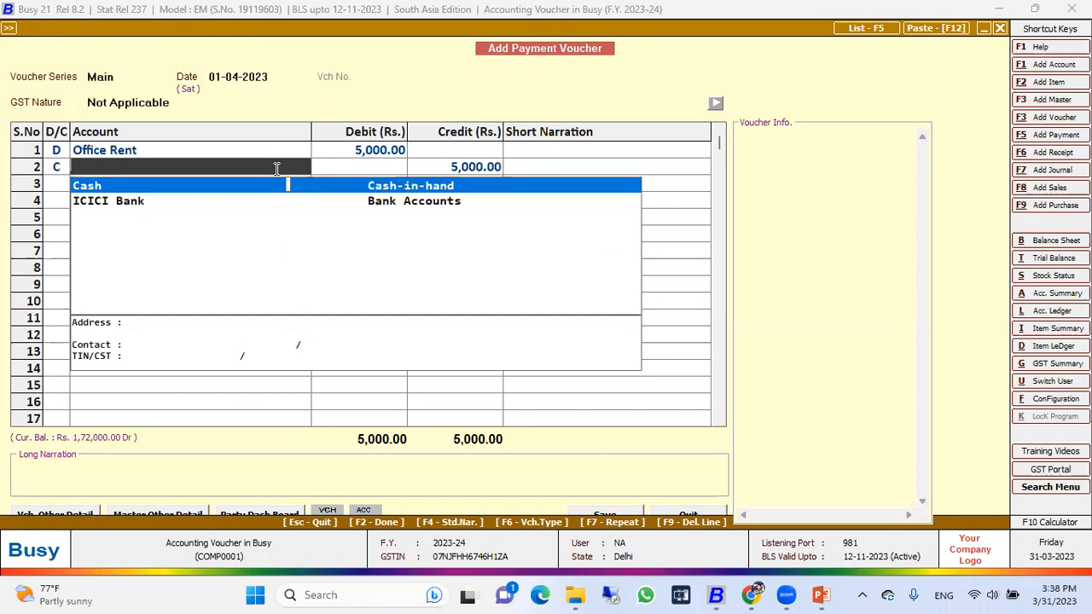
key("Return")
key("Return")
key("Return")
key("Return")
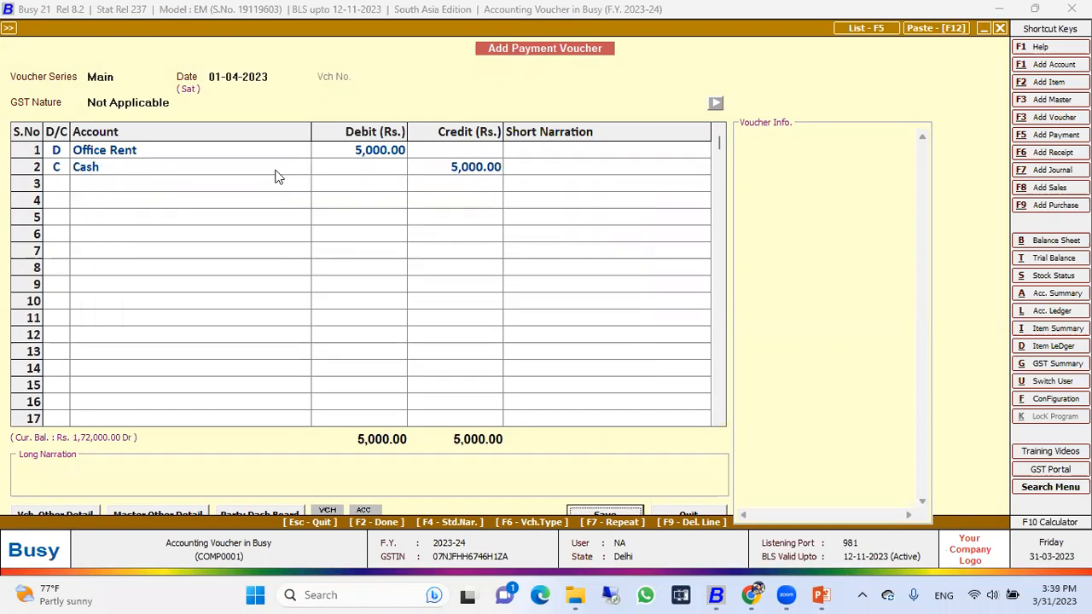
key("Return")
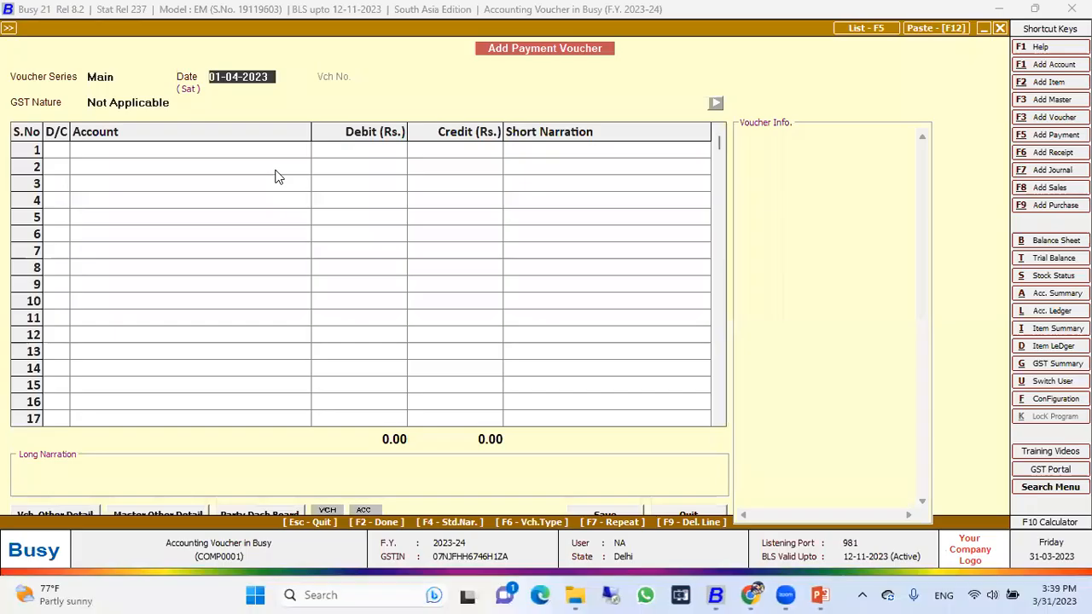
key("Escape")
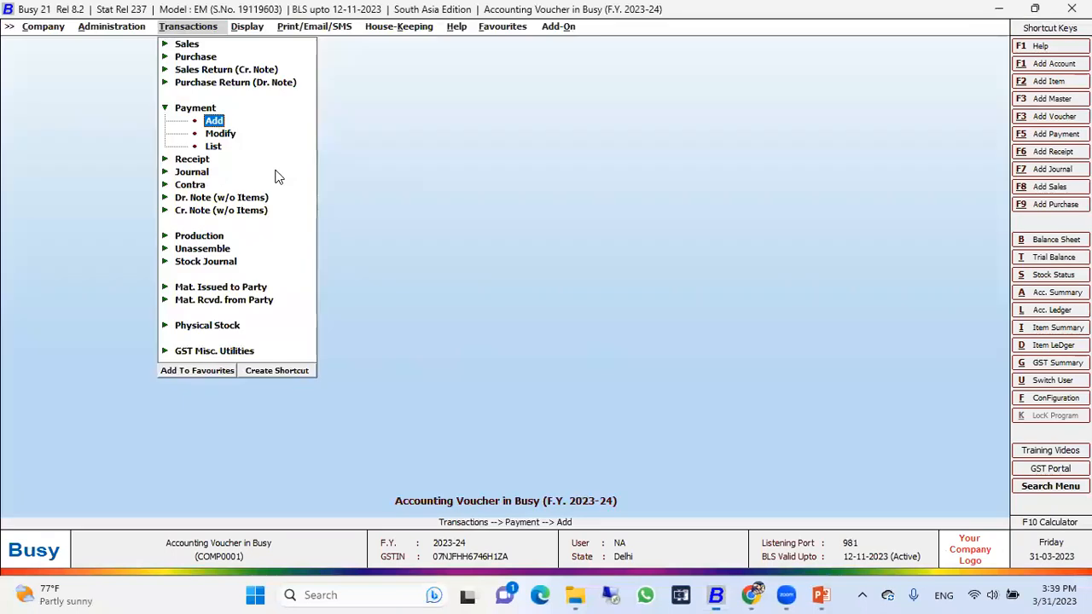
key("Escape")
Step: Start a contra voucher dated 01-04-2023 and select Cash as the debit account
key("Down")
key("Down")
key("Down")
key("Down")
key("Up")
key("Return")
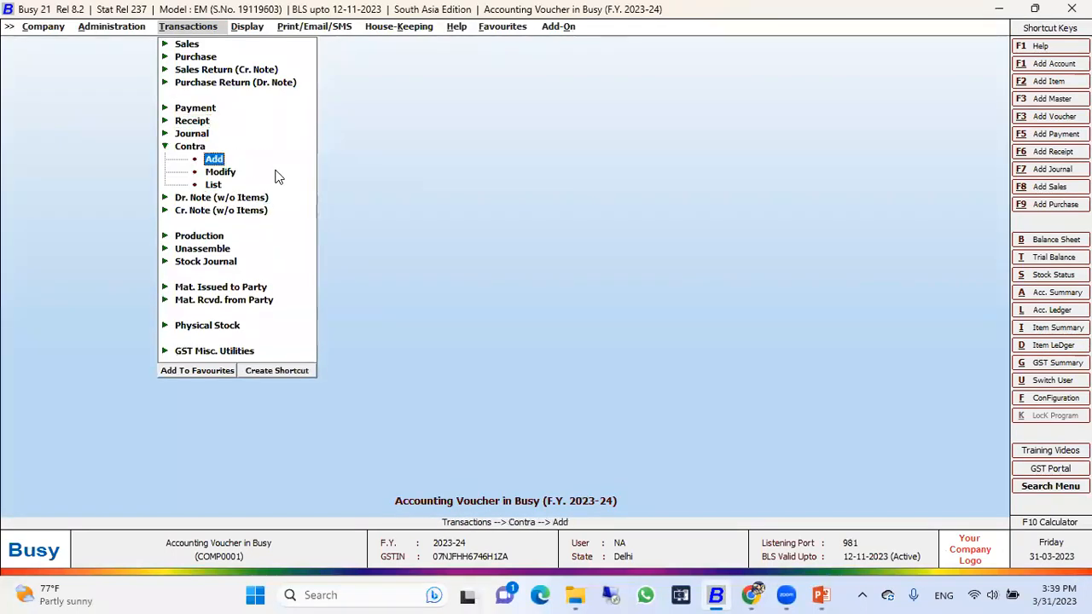
key("Return")
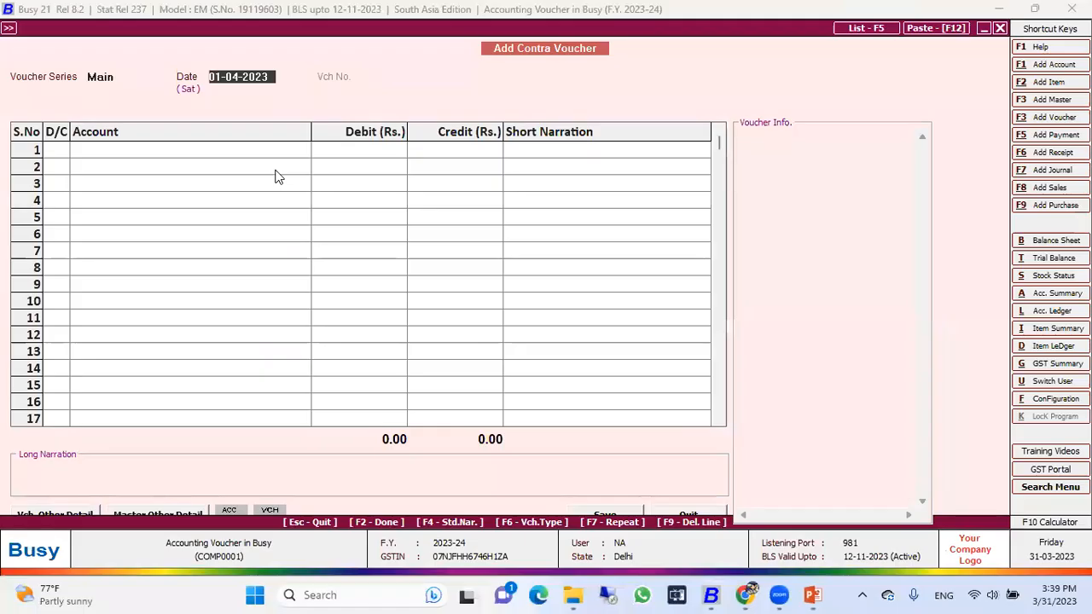
key("Return")
key("Return")
Step: Set the Cash debit to Rs. 3,000 and select ICICI Bank as the credit account
key("Return")
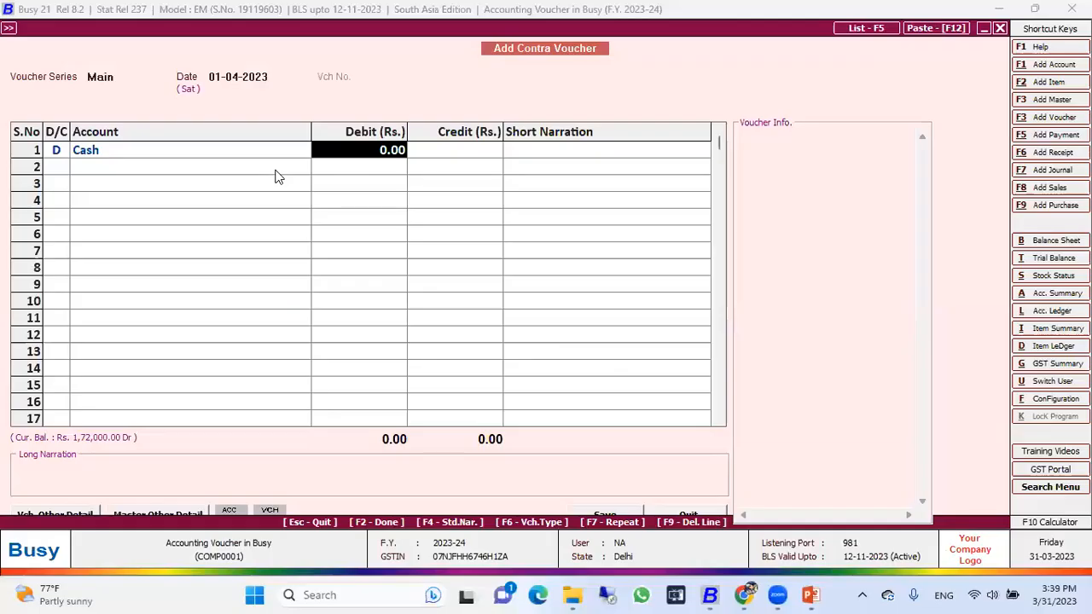
type("3000")
key("Return")
key("Return")
key("Return")
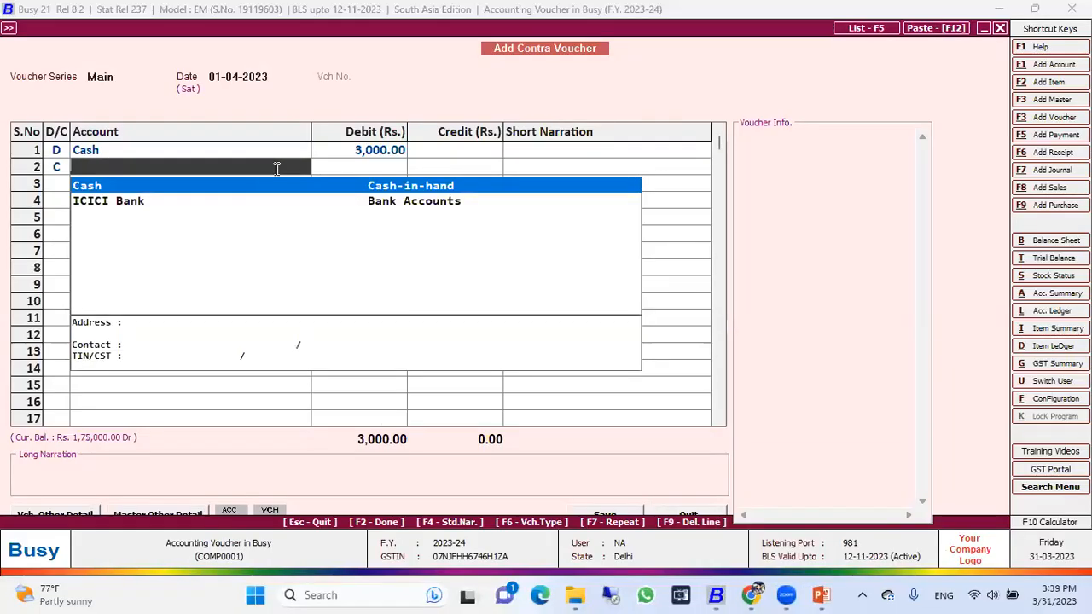
key("Down")
key("Return")
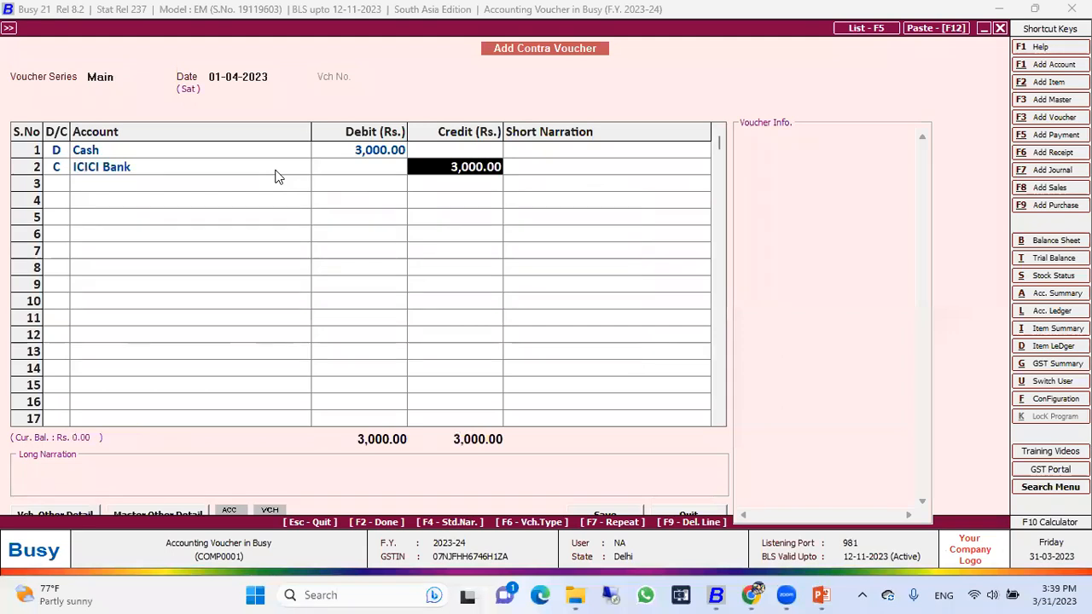
Step: Credit ICICI Bank with Rs. 3,000 without a short narration, save the contra voucher, and quit contra entry
key("Return")
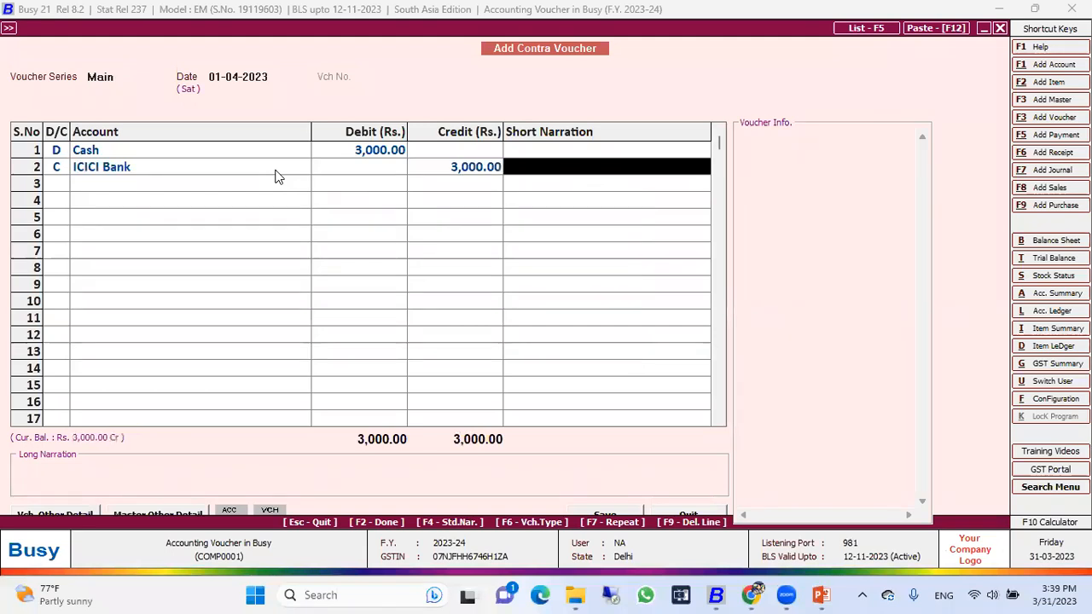
key("Return")
key("Return")
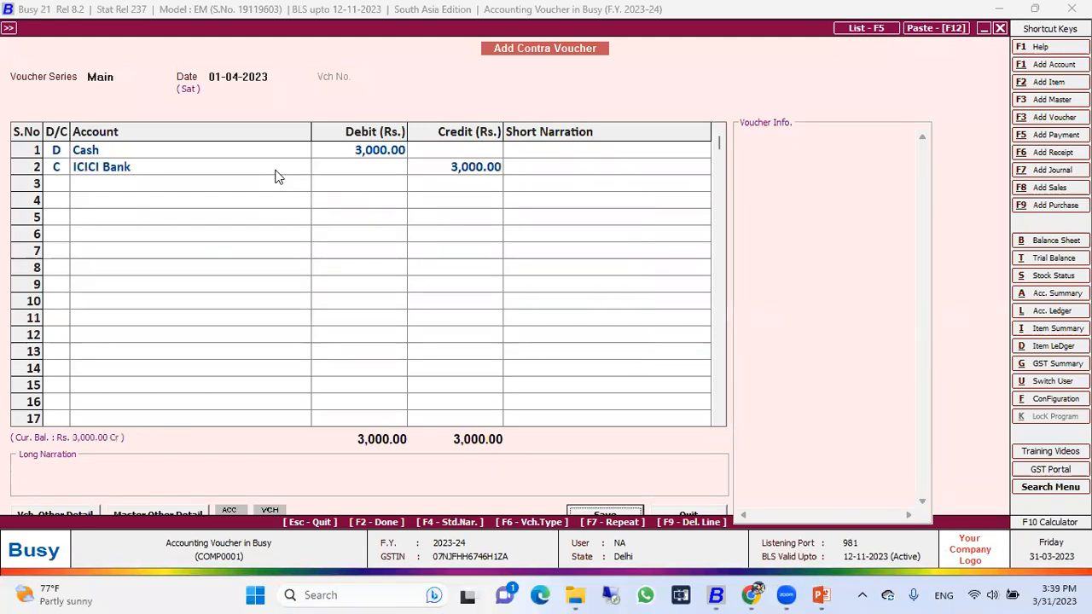
key("Return")
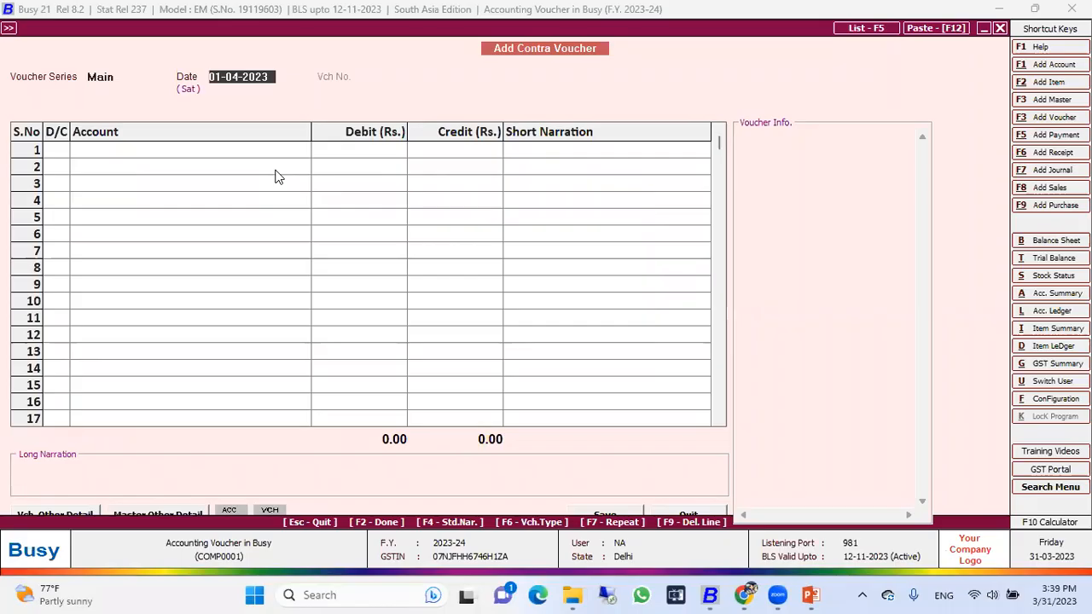
key("Escape")
Step: Search the account masters for "bank" and open the ICICI Bank account for modification
key("Left")
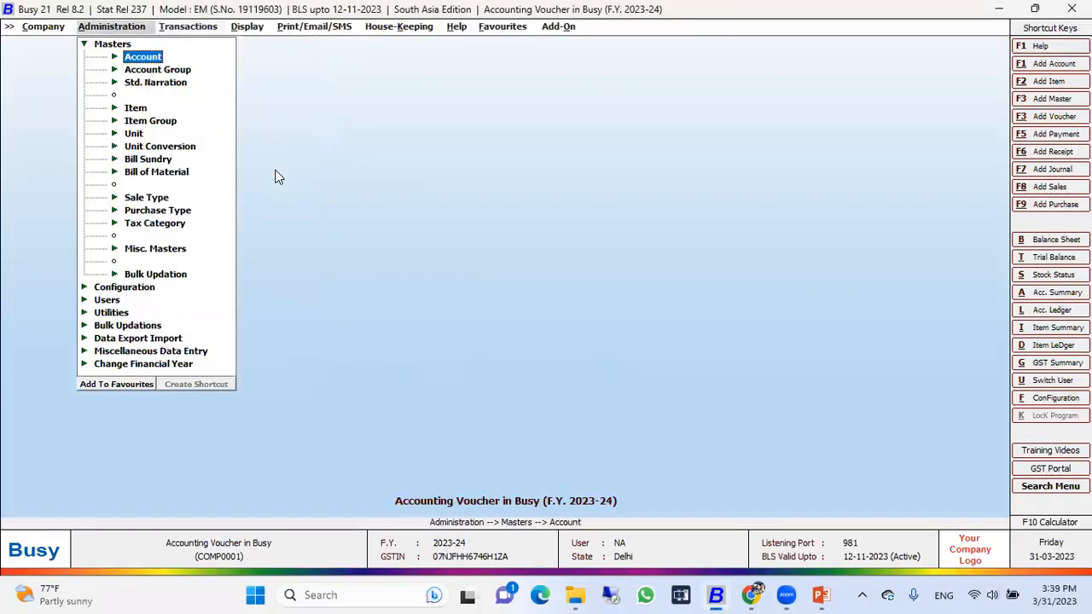
key("Return")
key("Down")
key("Return")
type("bank")
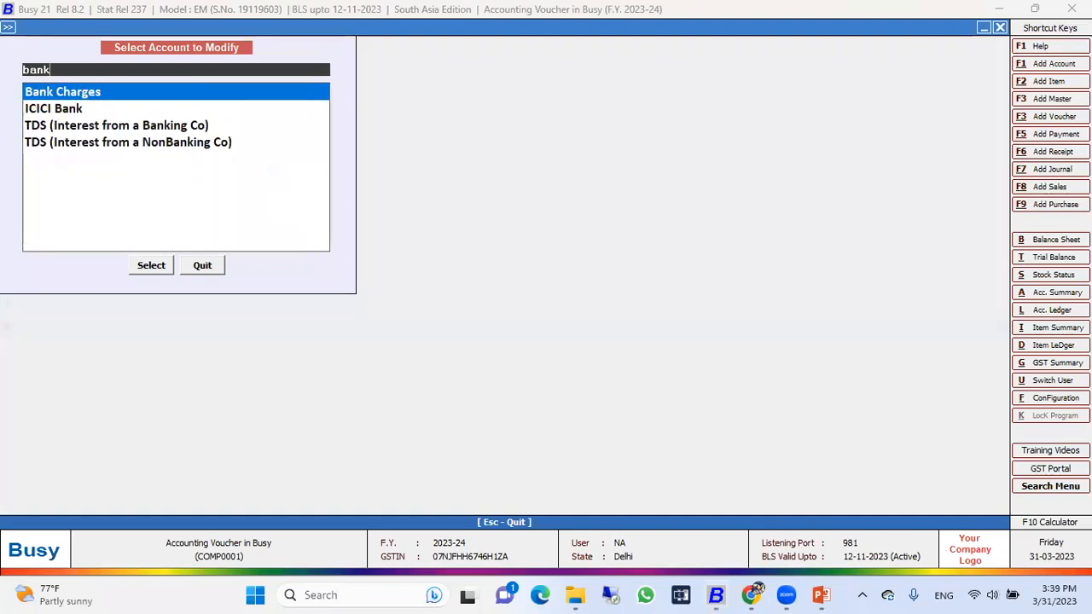
key("Down")
key("Return")
key("Return")
key("Return")
key("Return")
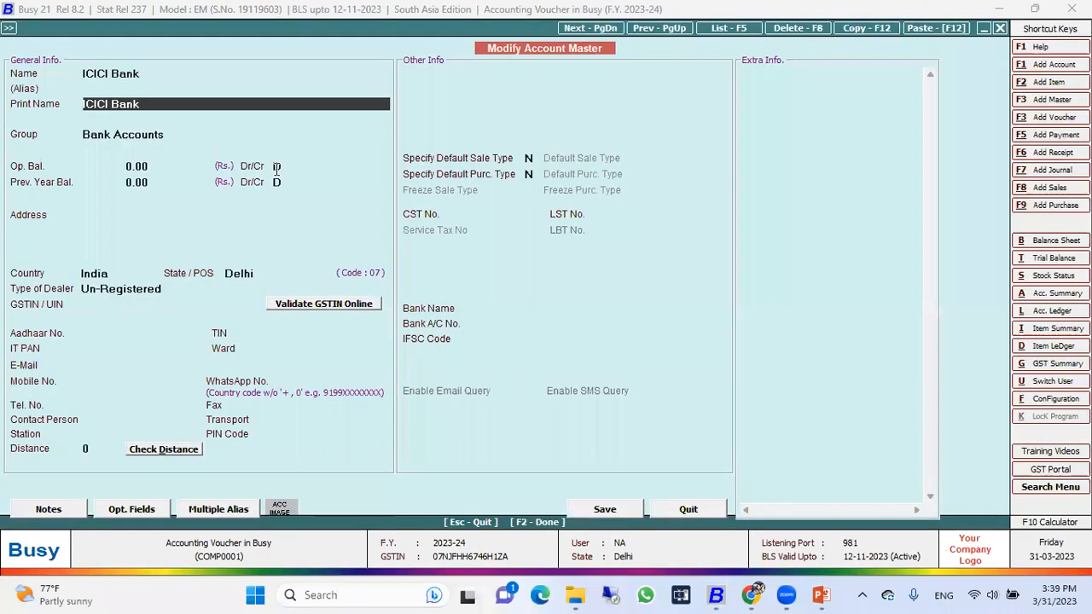
Step: Examine the group of the ICICI Bank account master and quit without changing it
key("Up")
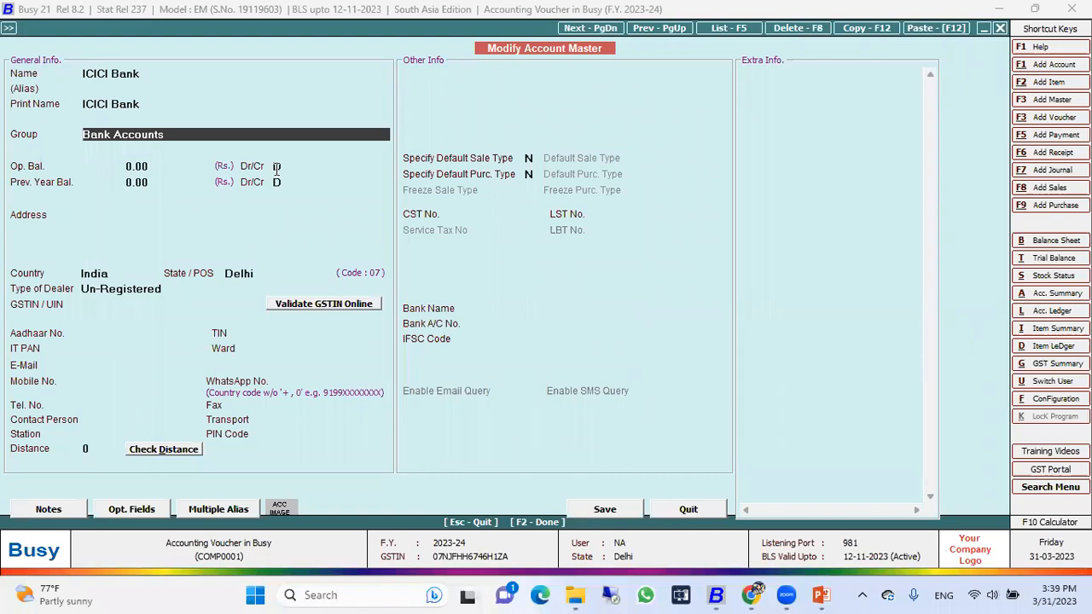
key("Escape")
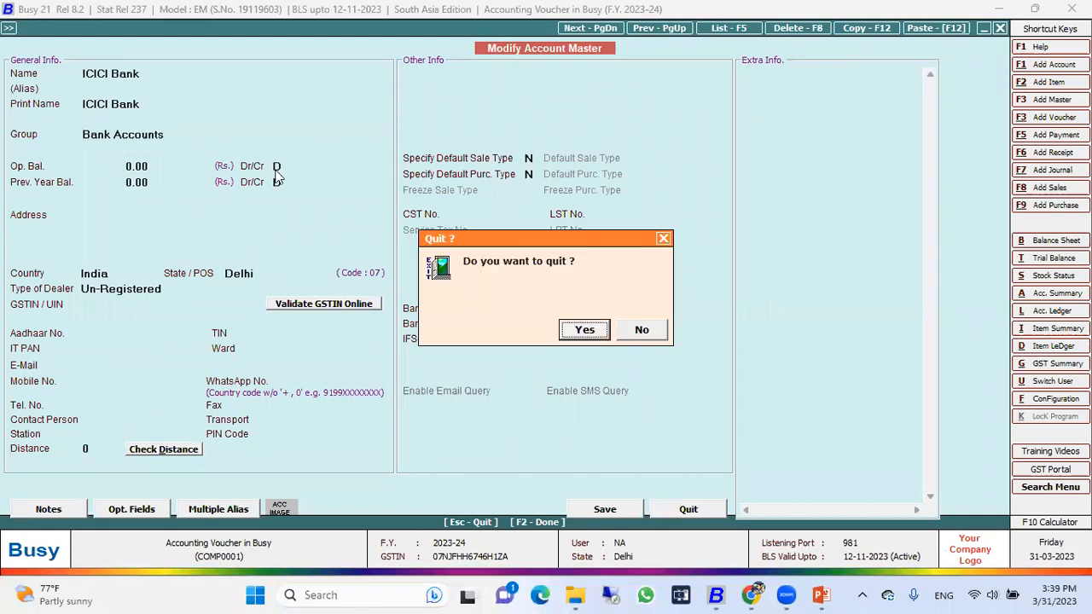
key("Return")
key("Escape")
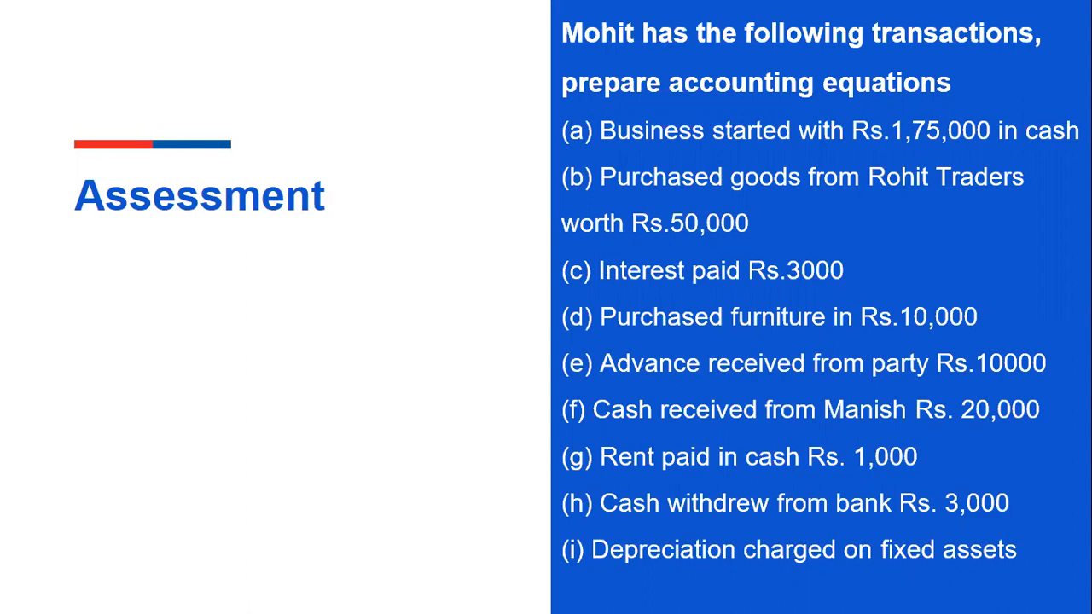
Step: Switch back to Busy and start a journal voucher dated 01-04-2023 with GST nature Not Applicable
key("alt+Tab")
key("Tab")
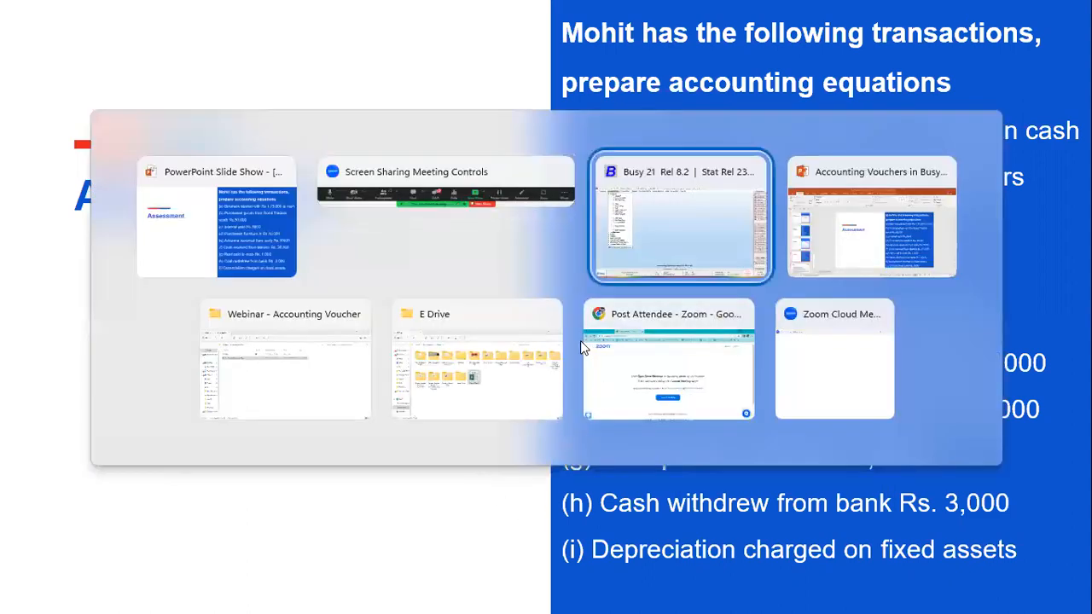
key("Right")
key("Up")
key("Up")
key("Up")
key("Up")
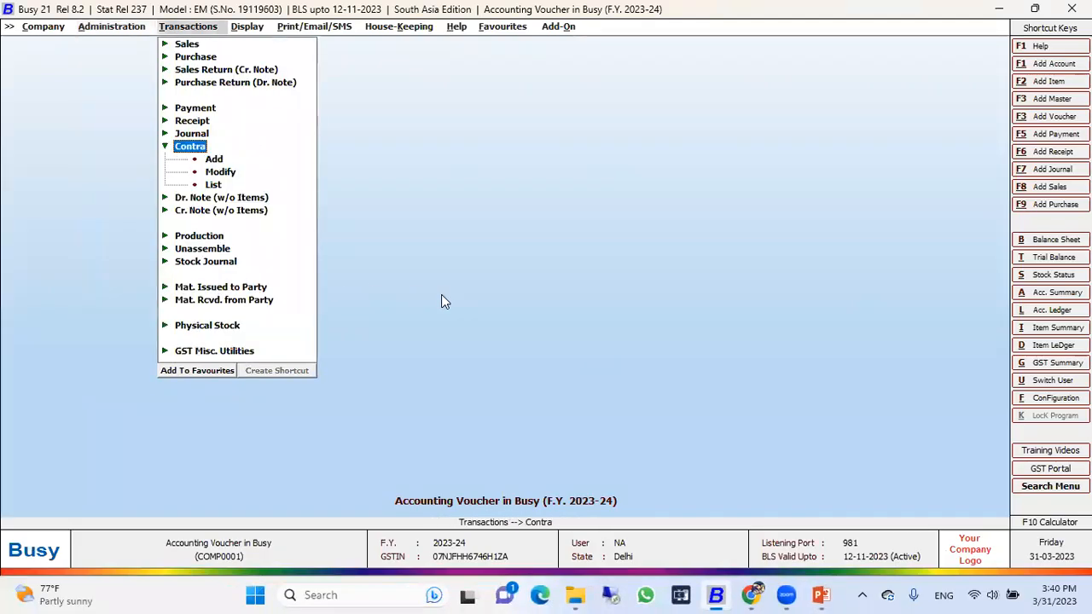
key("Down")
key("Down")
key("Return")
key("Return")
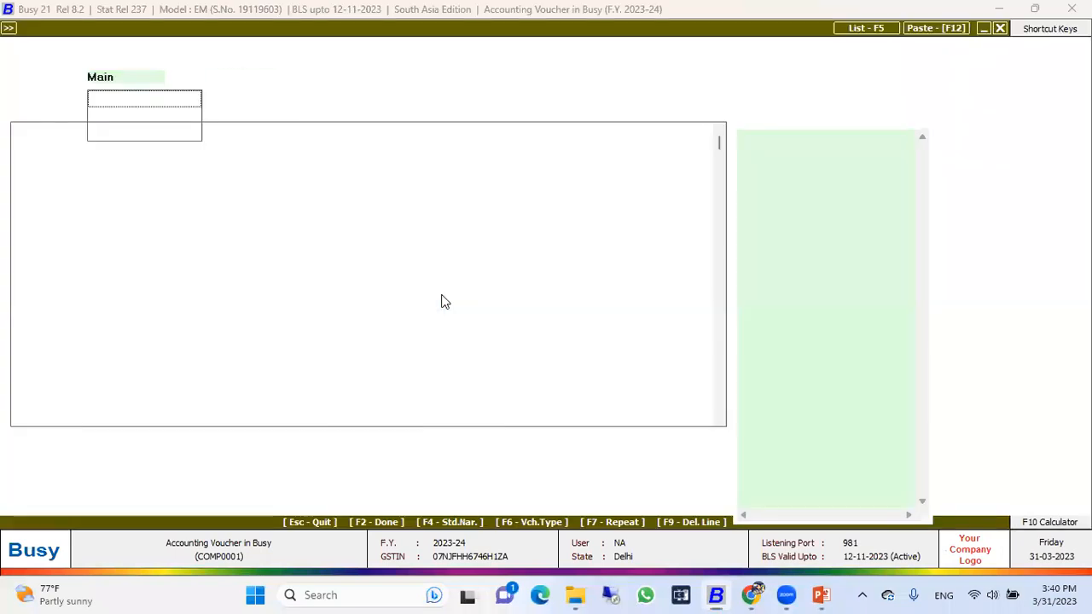
Step: Select Depreciation A/c as the debit account and examine the group in its account master
key("Return")
key("Return")
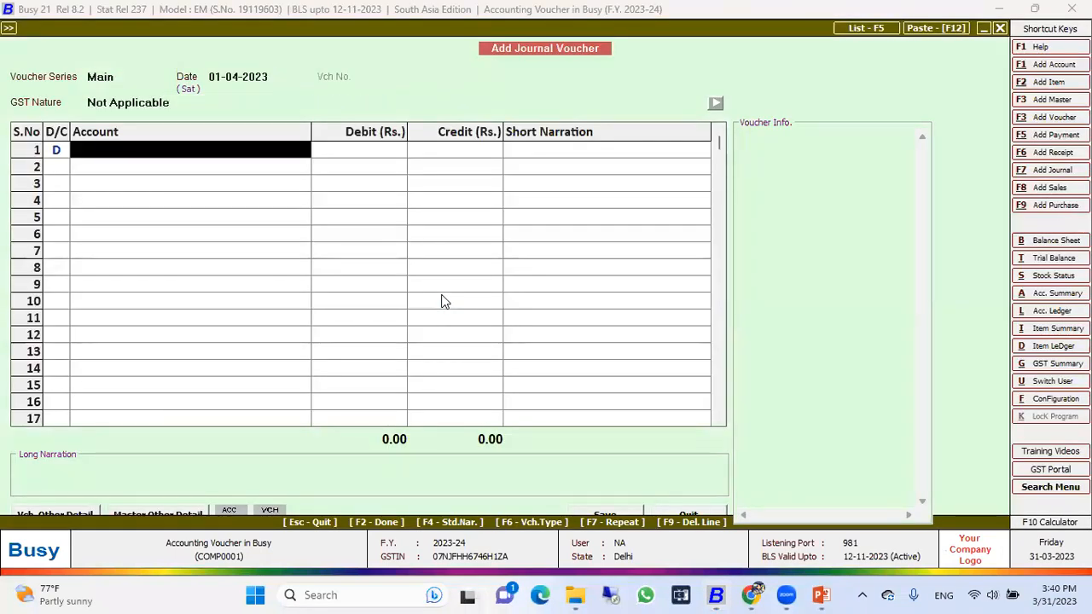
type("dep")
key("Return")
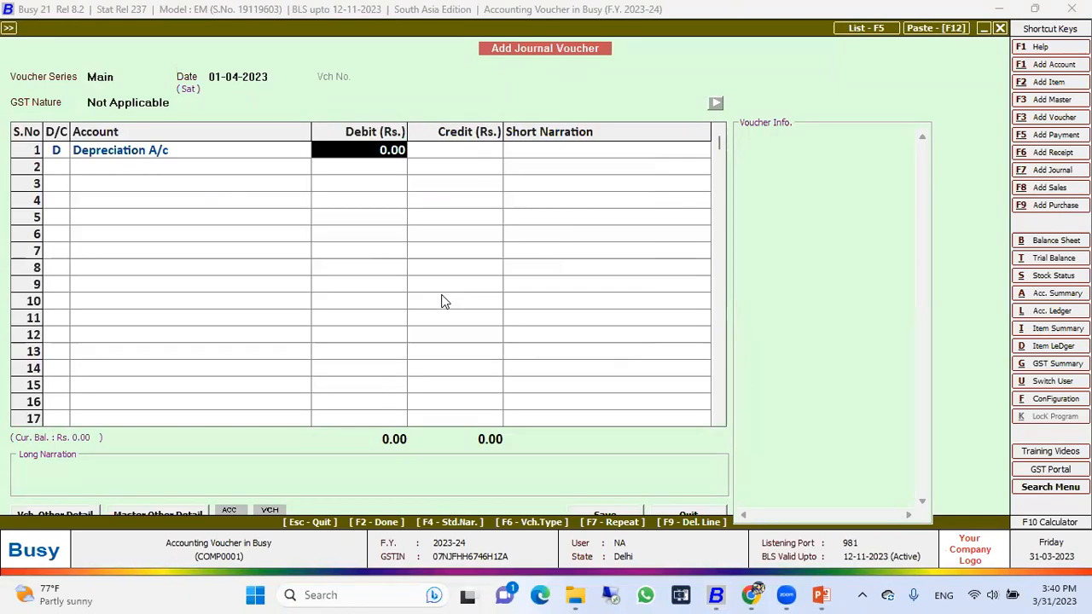
key("alt+m")
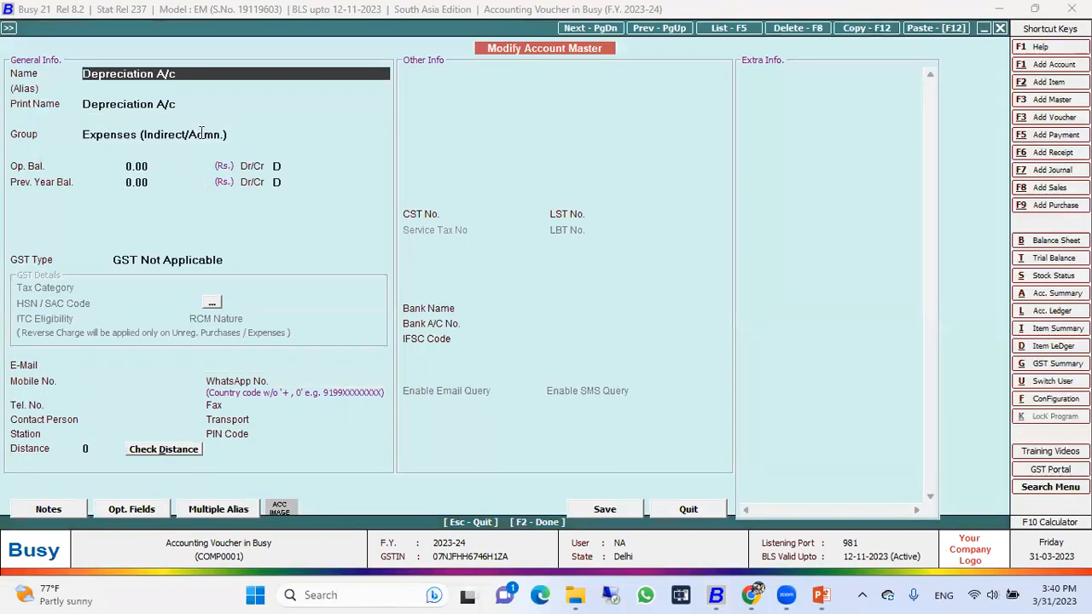
left_click(199, 130)
key("Escape")
key("Return")
Step: Set the depreciation debit to Rs. 5,000 and credit Furniture with Rs. 5,000
type("5,000")
key("Return")
key("Return")
key("Return")
type("fu")
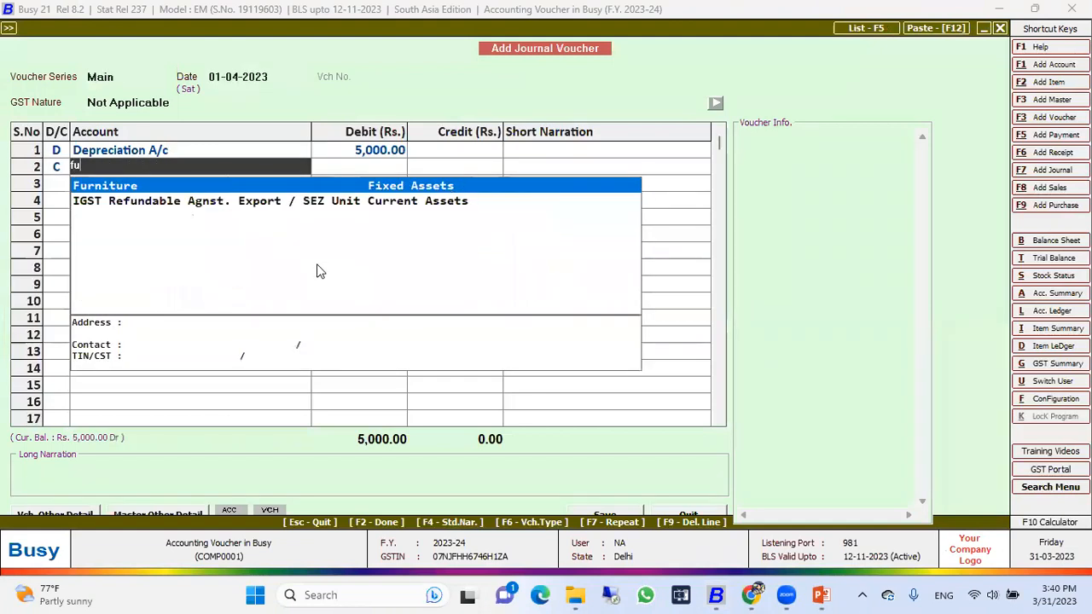
key("Return")
Step: Save the journal voucher for the furniture depreciation without a short narration
key("Return")
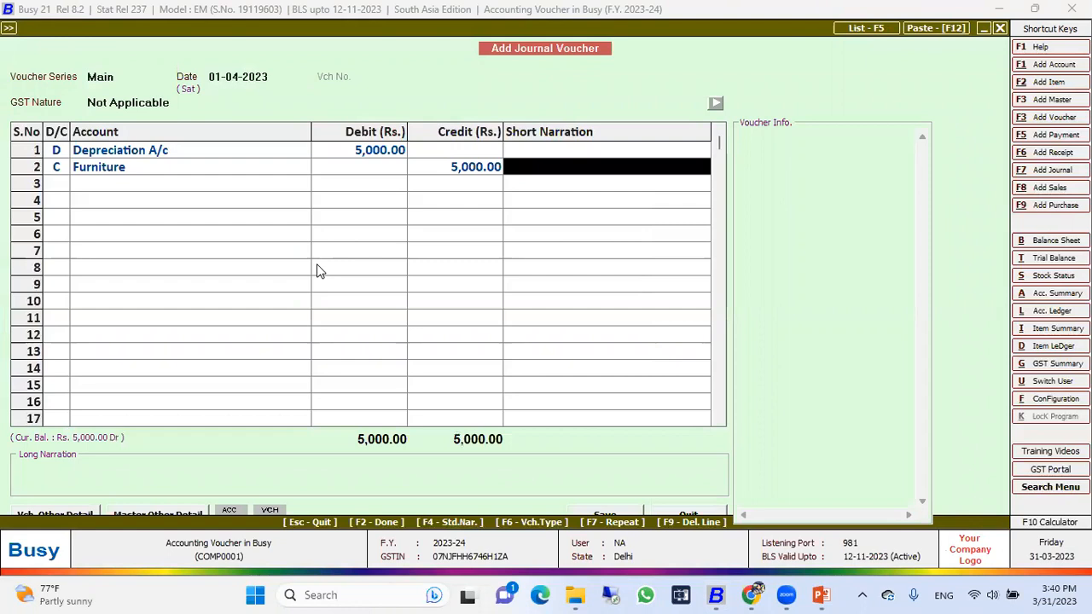
key("Up")
key("Left")
key("Left")
key("Down")
key("F2")
key("Return")
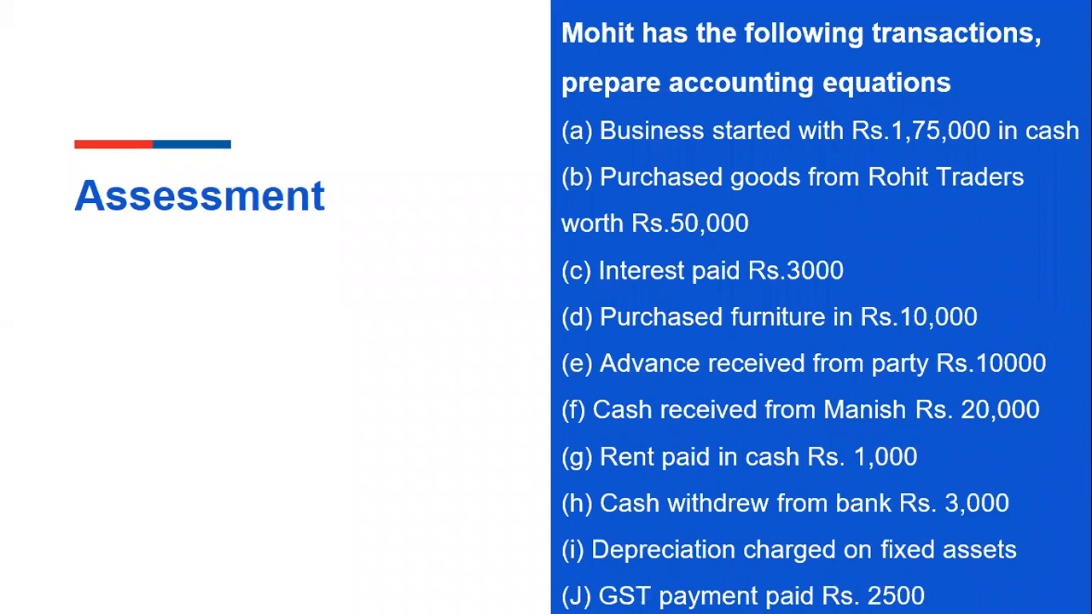
Step: Switch back to Busy, quit journal entry, and start a payment voucher dated 01-04-2023 with GST nature Not Applicable
key("alt+Tab")
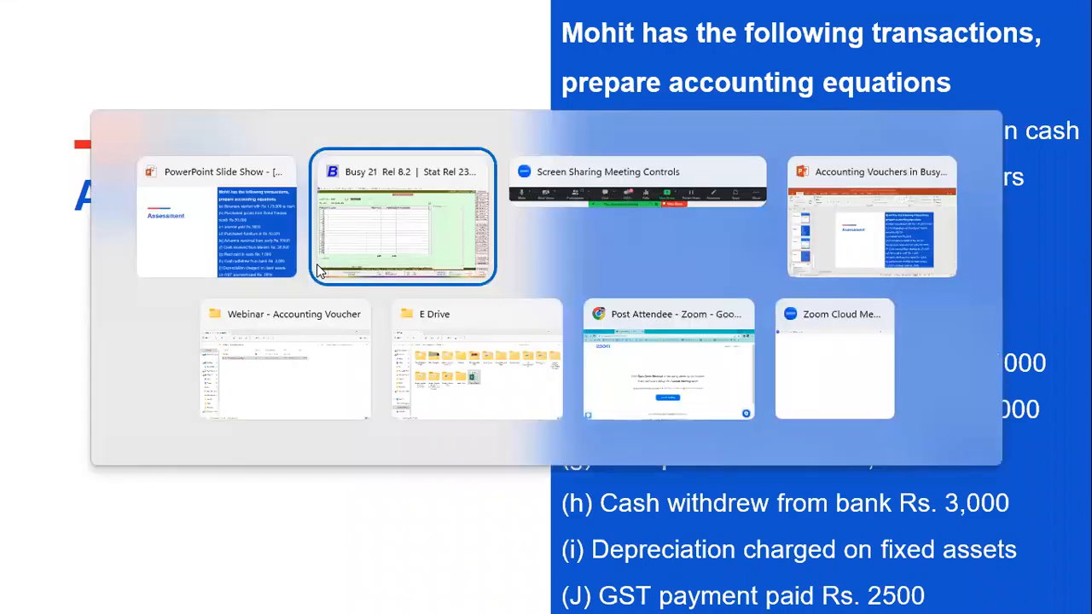
key("Escape")
key("Return")
key("Up")
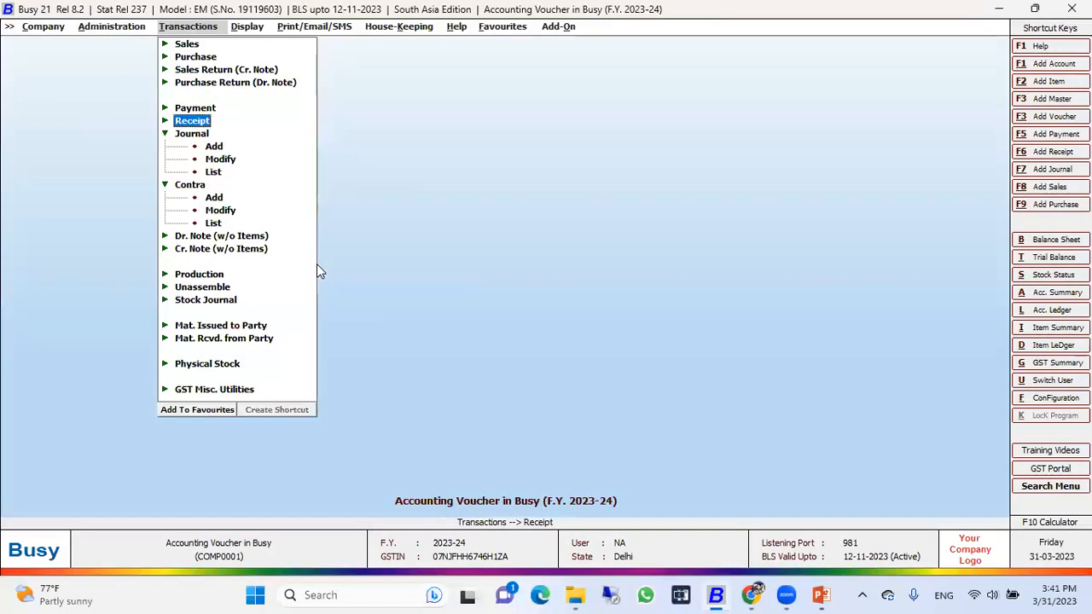
key("Up")
key("Return")
Step: Select GST Payable as the debit account and examine the group in its account master
key("Return")
key("Return")
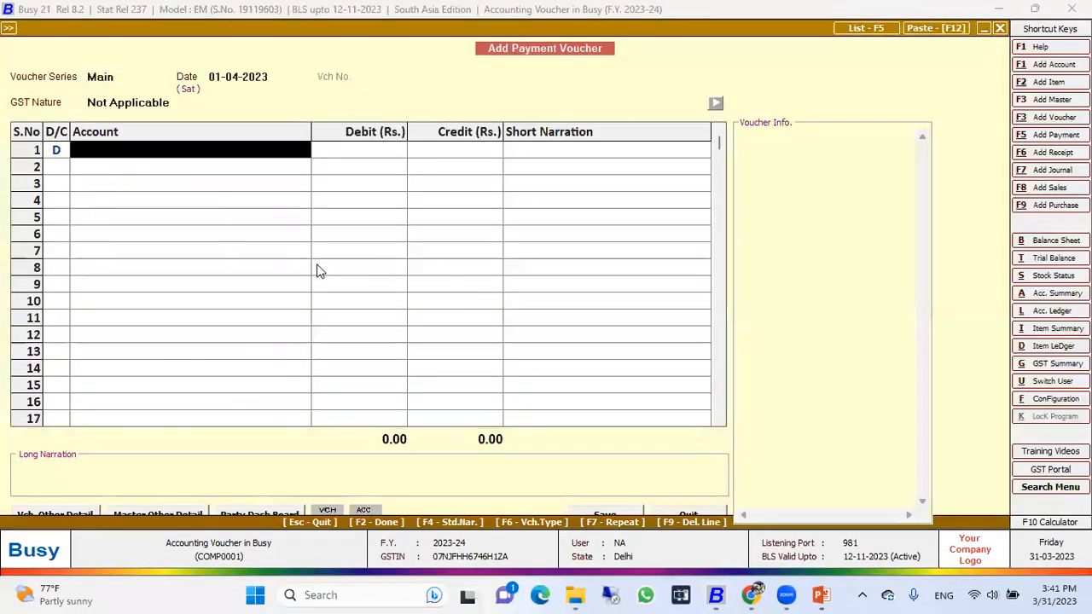
type("gst")
key("Return")
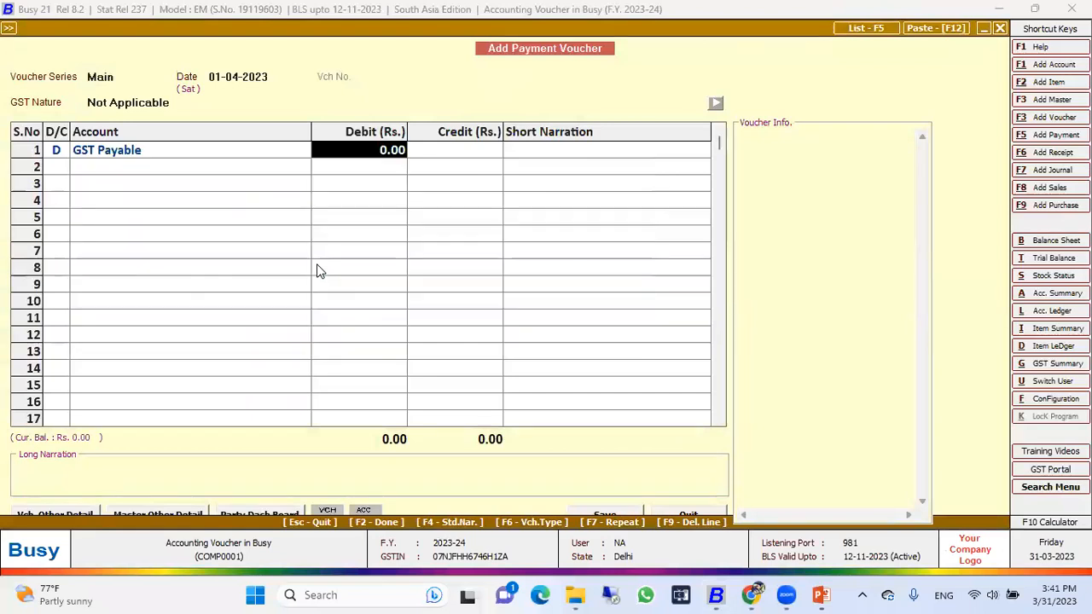
key("alt+m")
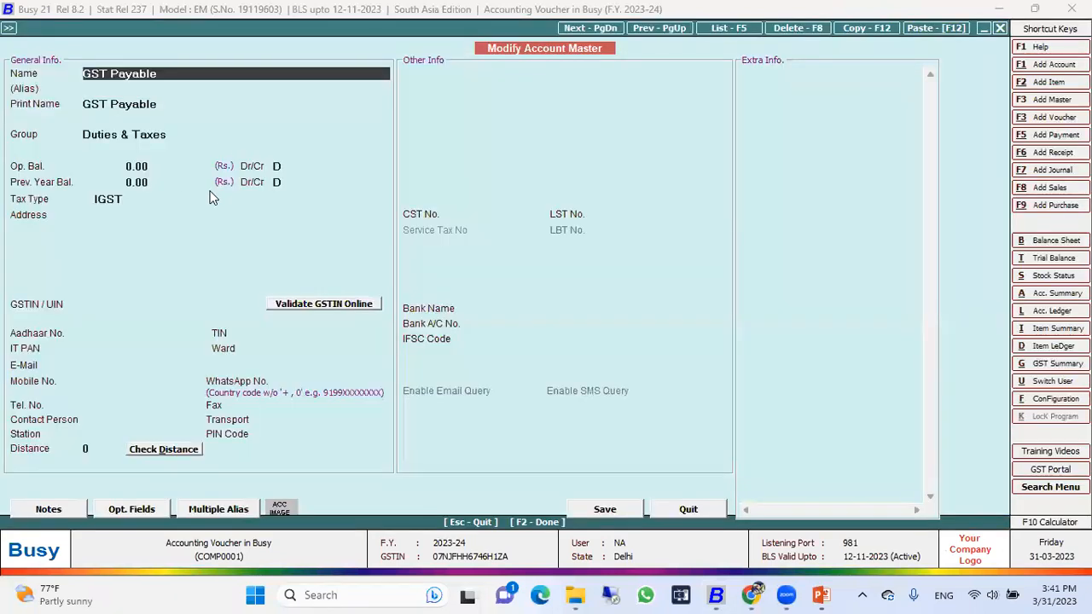
left_click(167, 138)
key("Escape")
key("Return")
Step: Set the GST Payable debit to Rs. 2,500 and credit Cash with Rs. 2,500 in the payment voucher
type("3")
key("BackSpace")
type("2,5")
type("00")
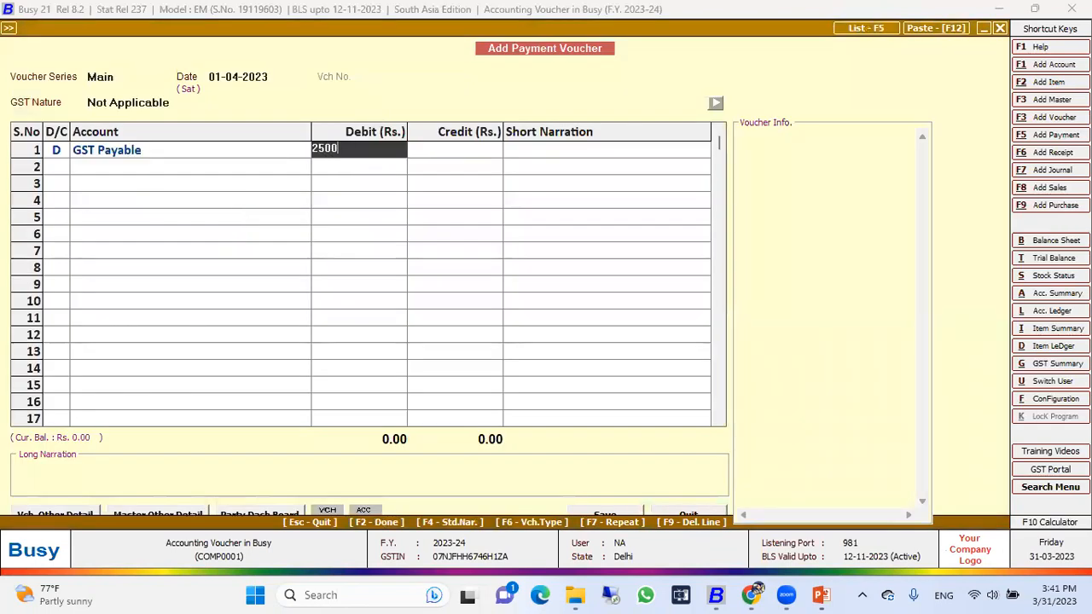
key("Return")
key("Return")
key("Return")
key("Return")
key("Left")
key("Left")
key("Right")
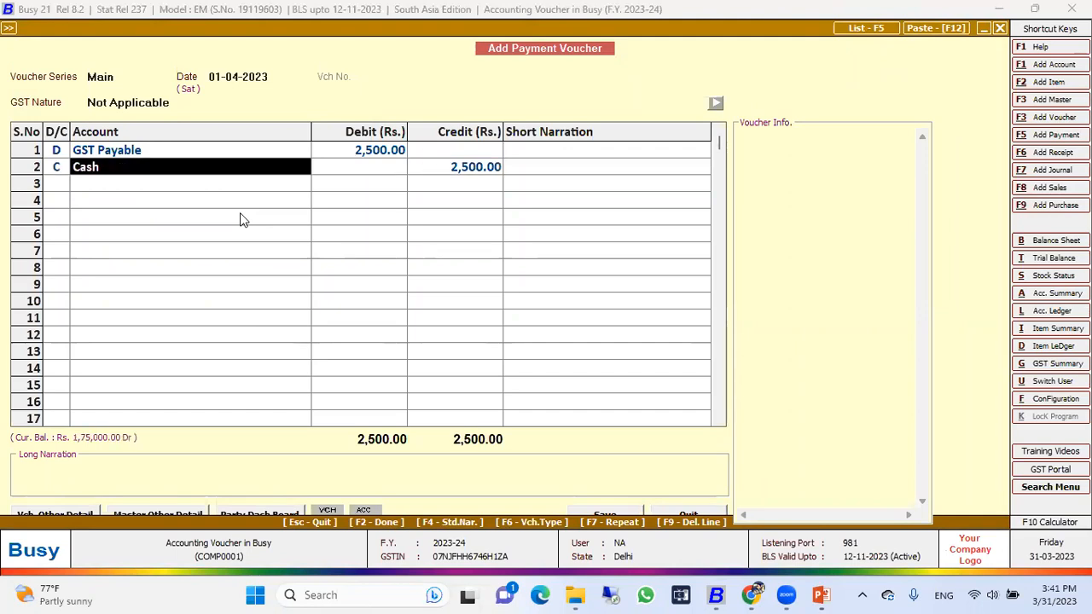
key("Left")
key("Right")
Step: Save the GST payment voucher without a long narration and quit payment entry
key("F2")
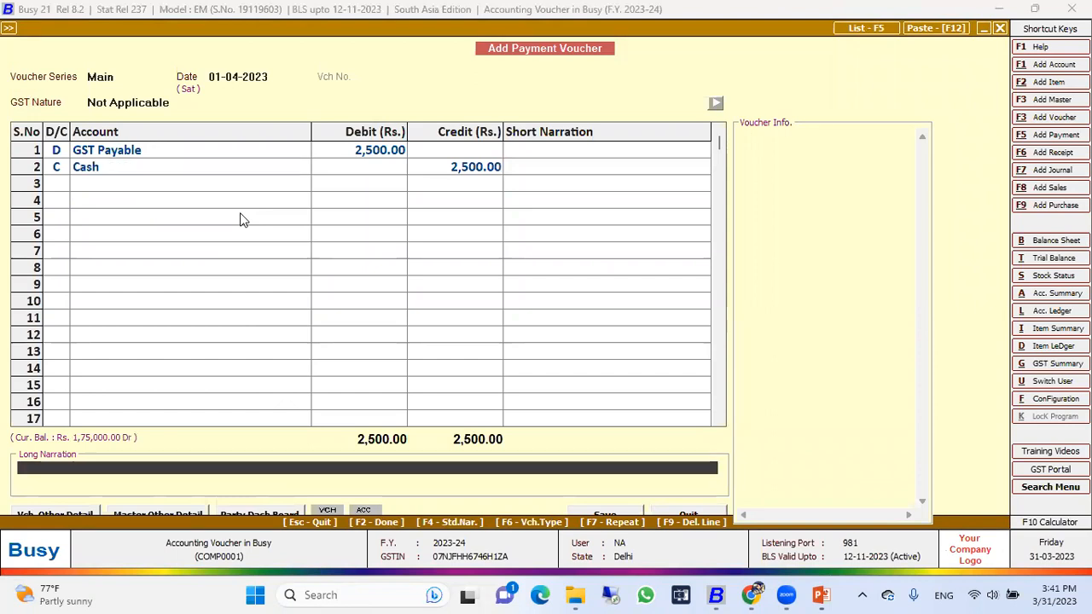
key("Return")
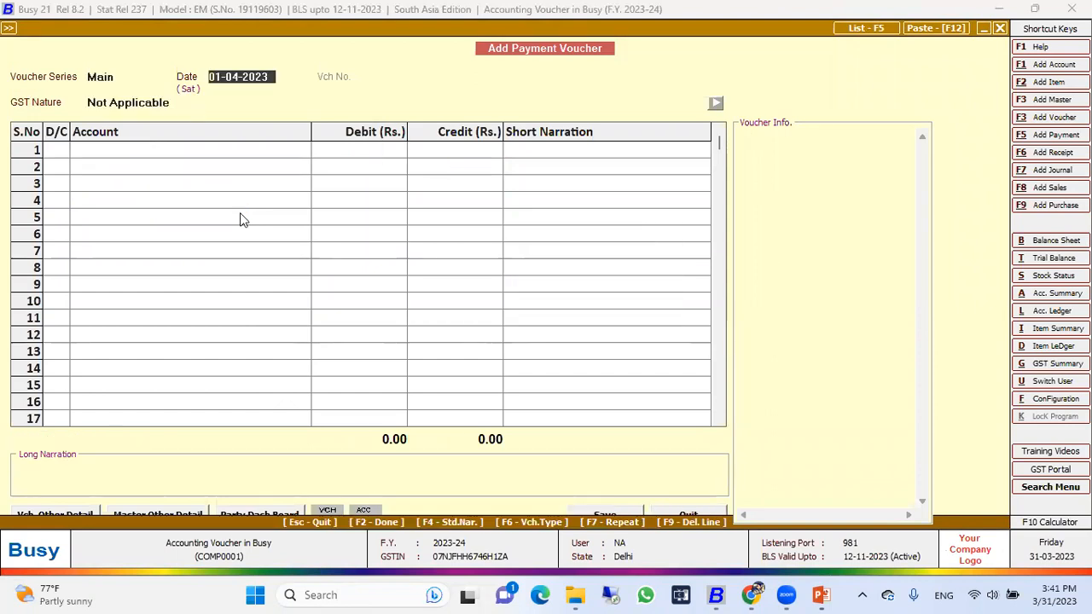
key("Escape")
key("Return")
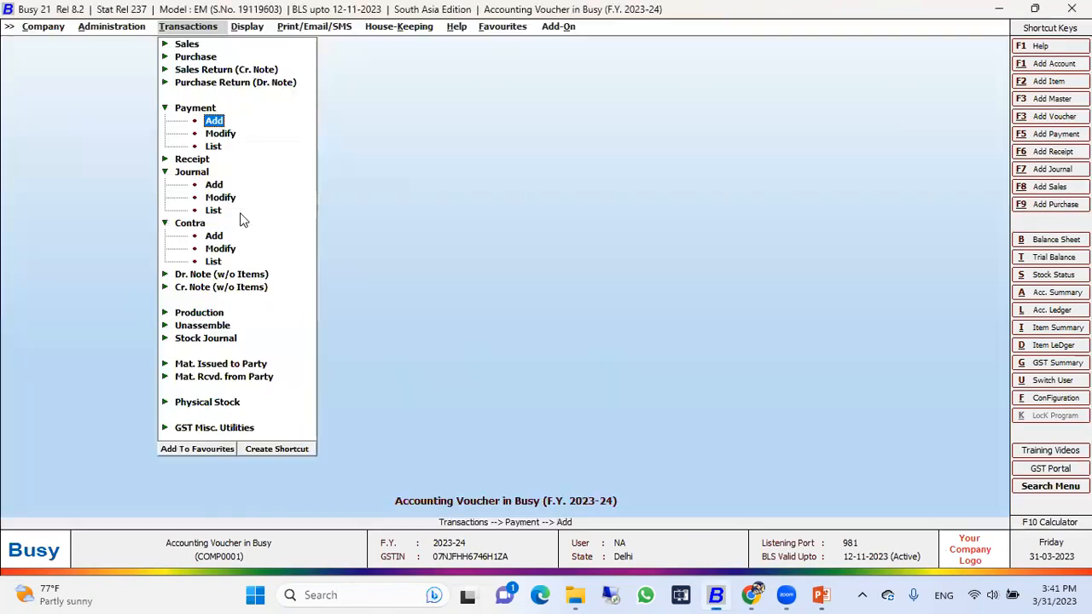
key("Escape")
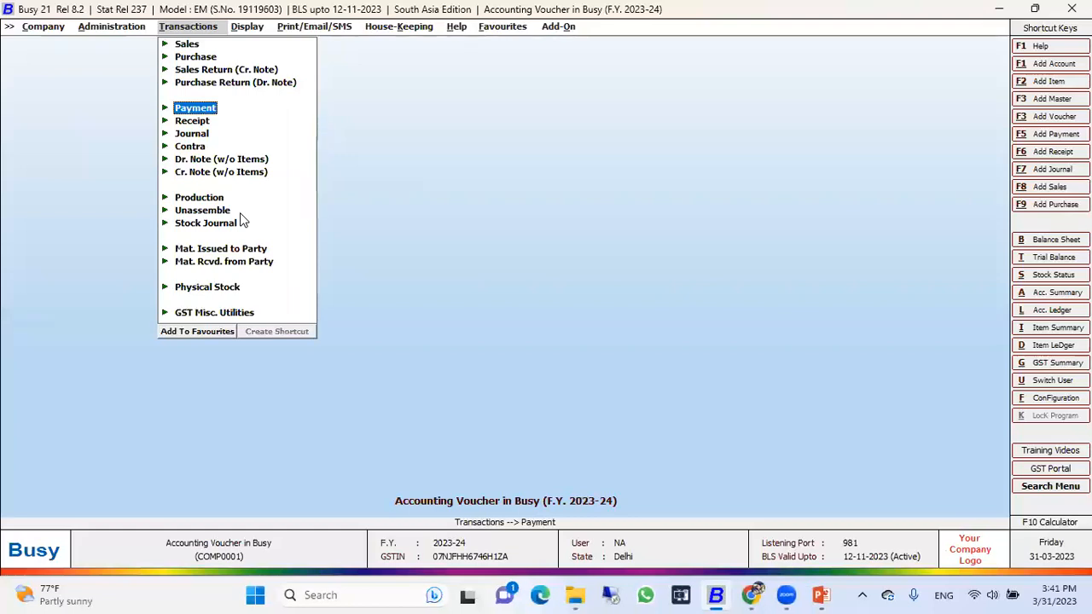
Step: Display the account ledger of Cash with the preset dates
left_click(239, 217)
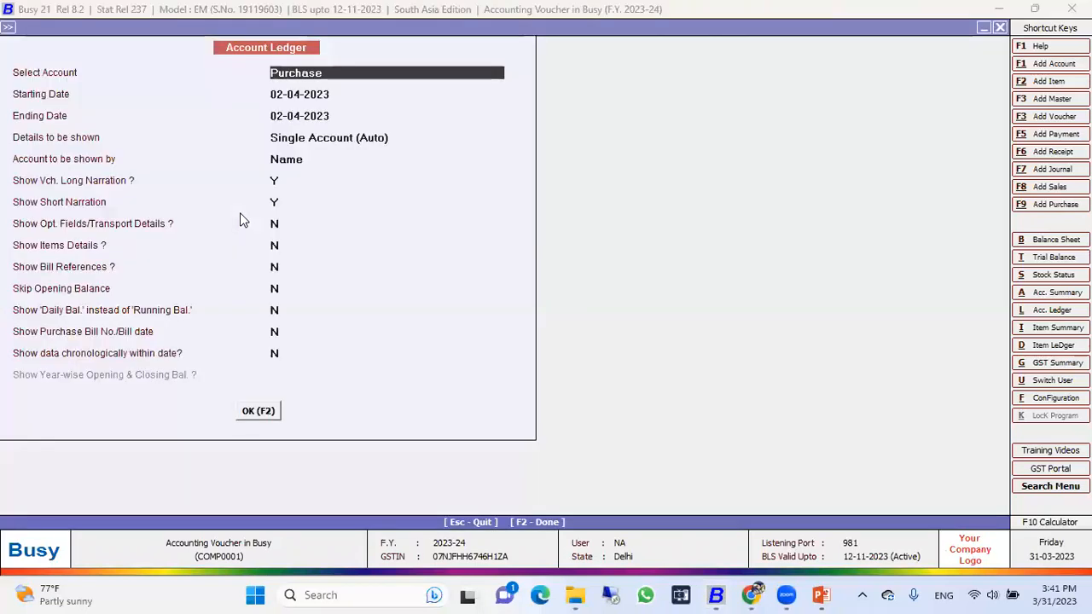
type("cash")
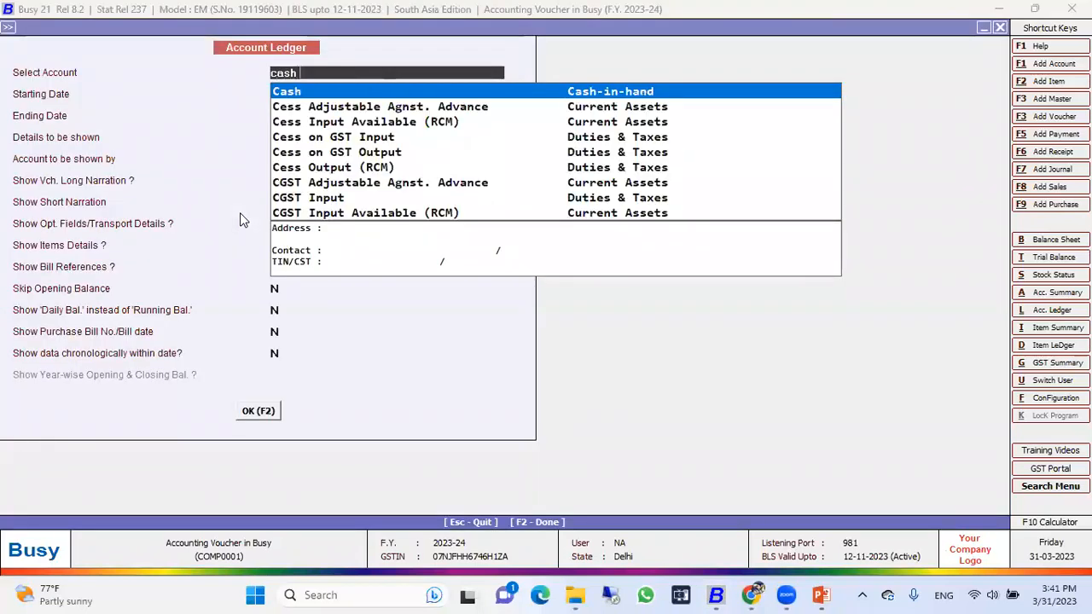
key("Return")
key("Return")
key("F2")
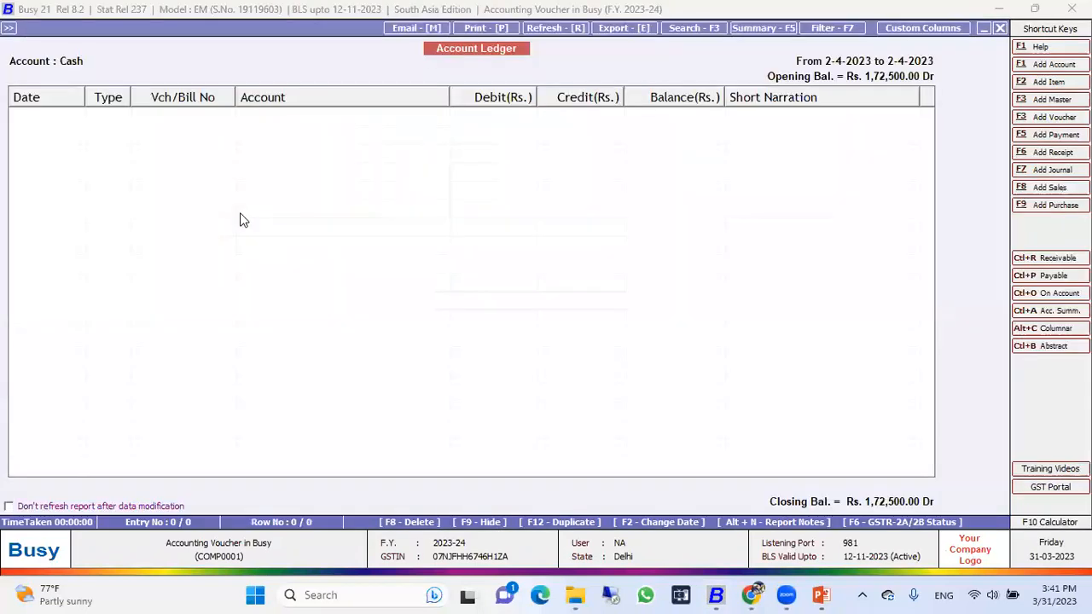
Step: Display the Cash ledger again for the period 01-04-2023 to 31-03-2024
key("Escape")
key("Return")
type("1-4")
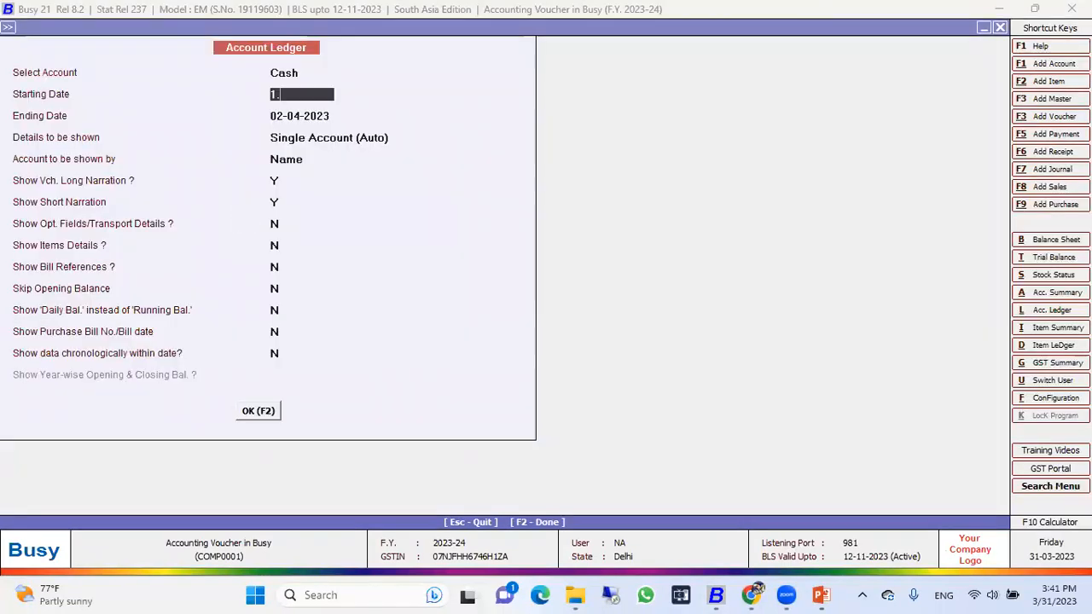
key("Return")
type("31.3")
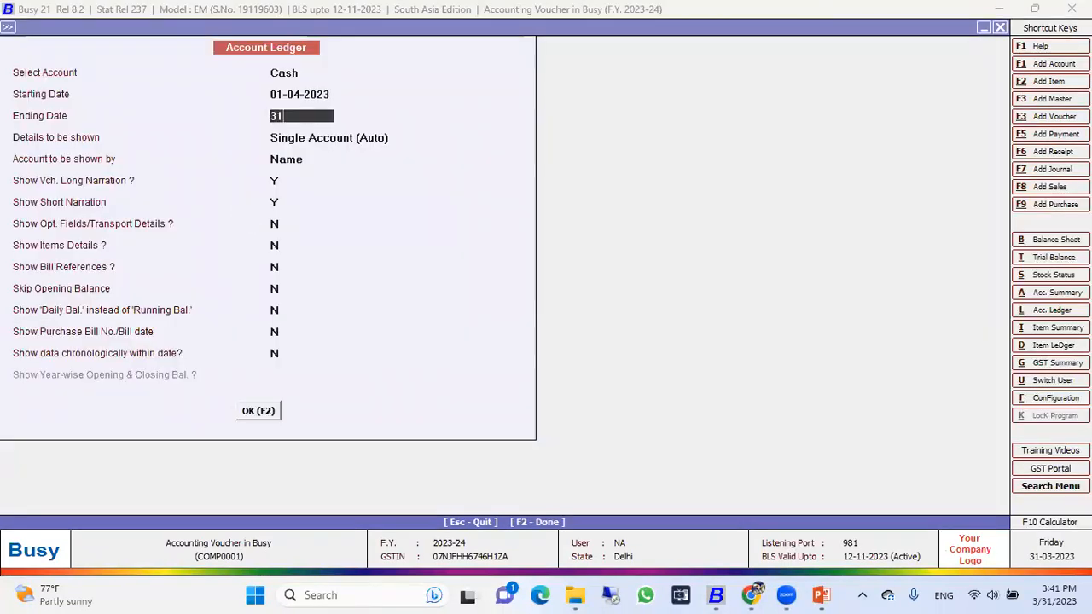
key("Return")
key("F2")
Step: Examine the receipts, contra, journal and payment entries in the Cash ledger with their running balances, and close the report
key("Down")
key("Down")
key("Down")
key("Down")
key("Up")
key("Up")
key("Up")
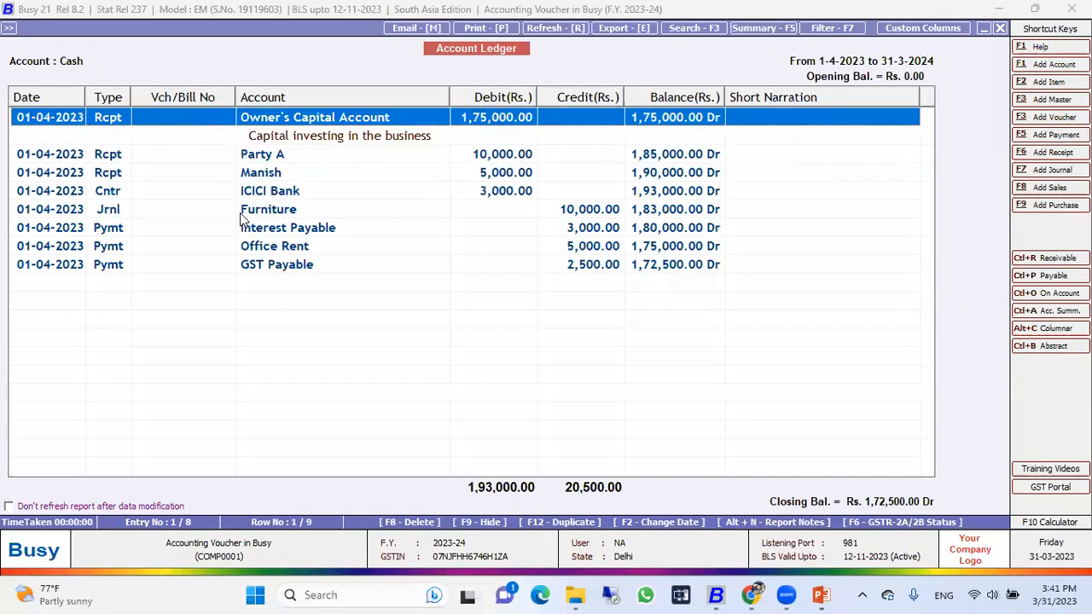
key("Down")
key("Down")
key("Down")
key("Down")
key("Down")
key("Down")
key("Down")
key("Down")
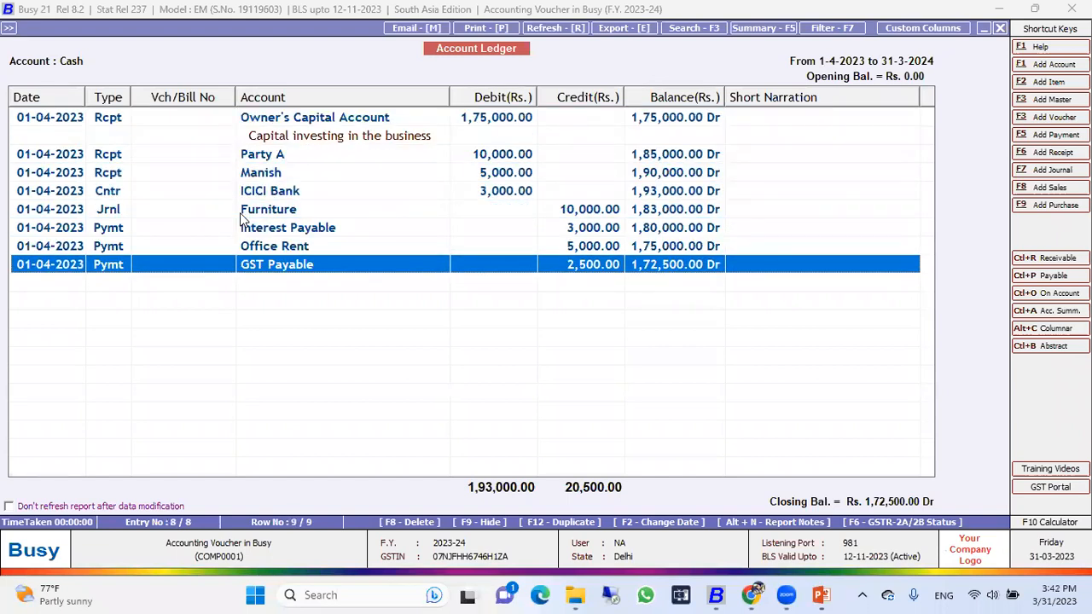
key("Up")
key("Up")
key("Up")
key("Up")
key("Up")
key("Up")
key("Up")
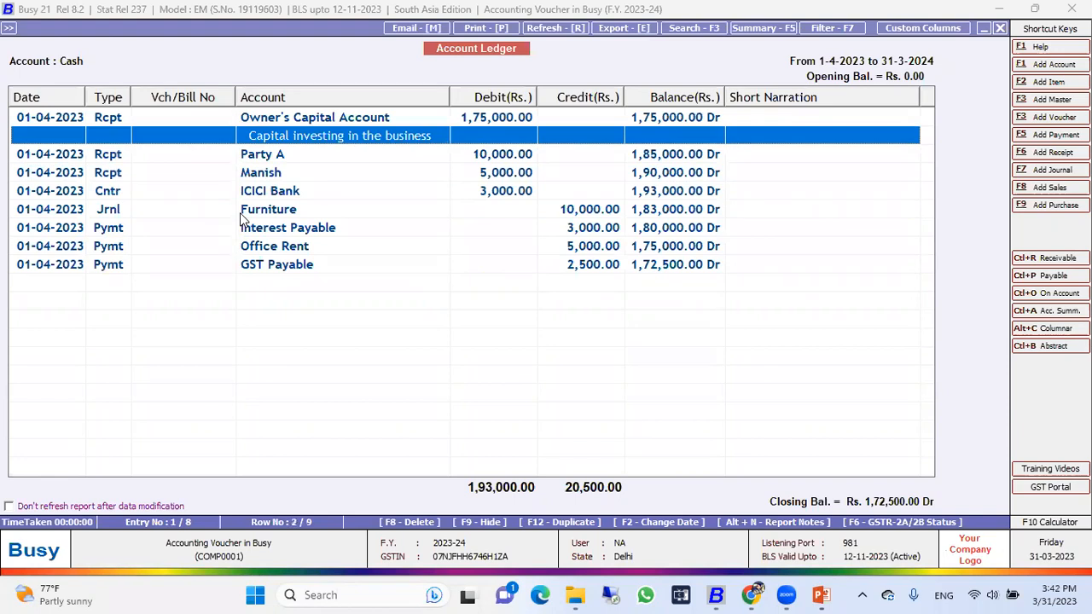
key("Down")
key("Down")
key("Down")
key("Down")
key("Down")
key("Down")
key("Down")
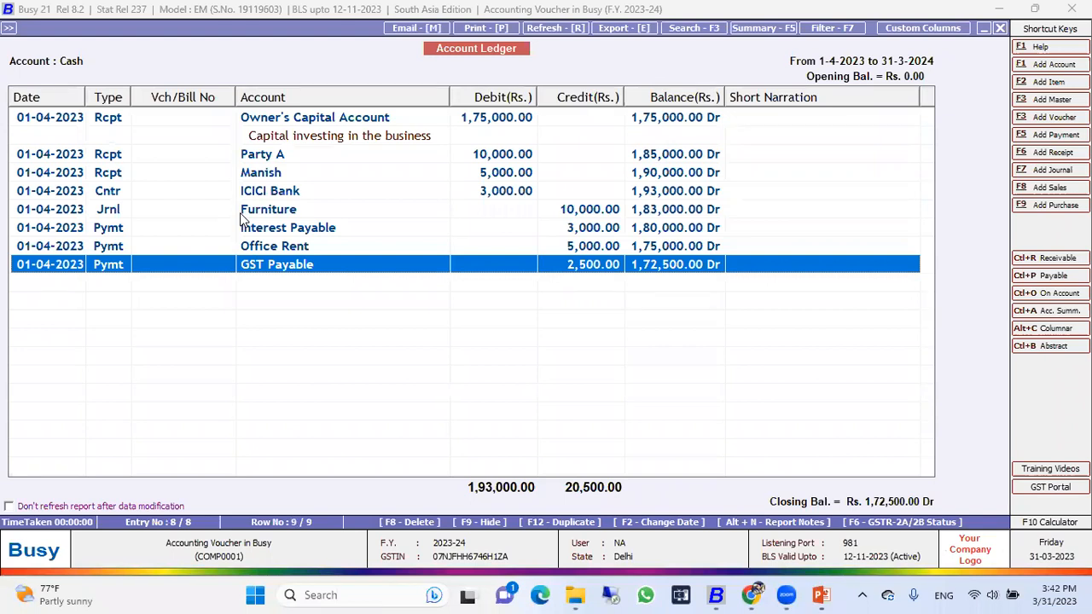
key("Up")
key("Up")
key("Up")
key("Up")
key("Up")
key("Up")
key("Up")
key("Up")
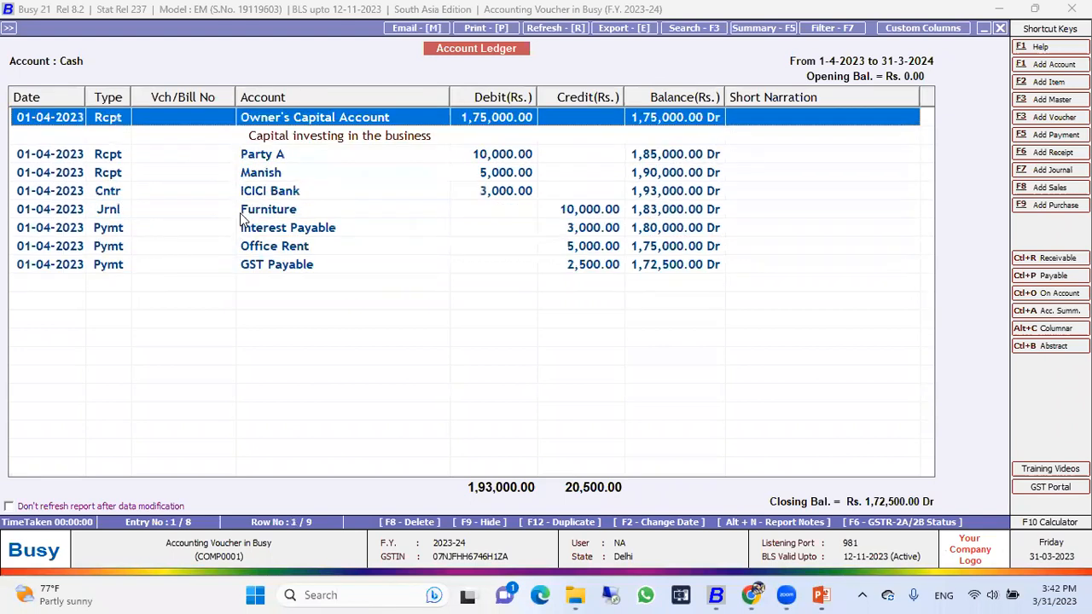
key("Down")
key("Down")
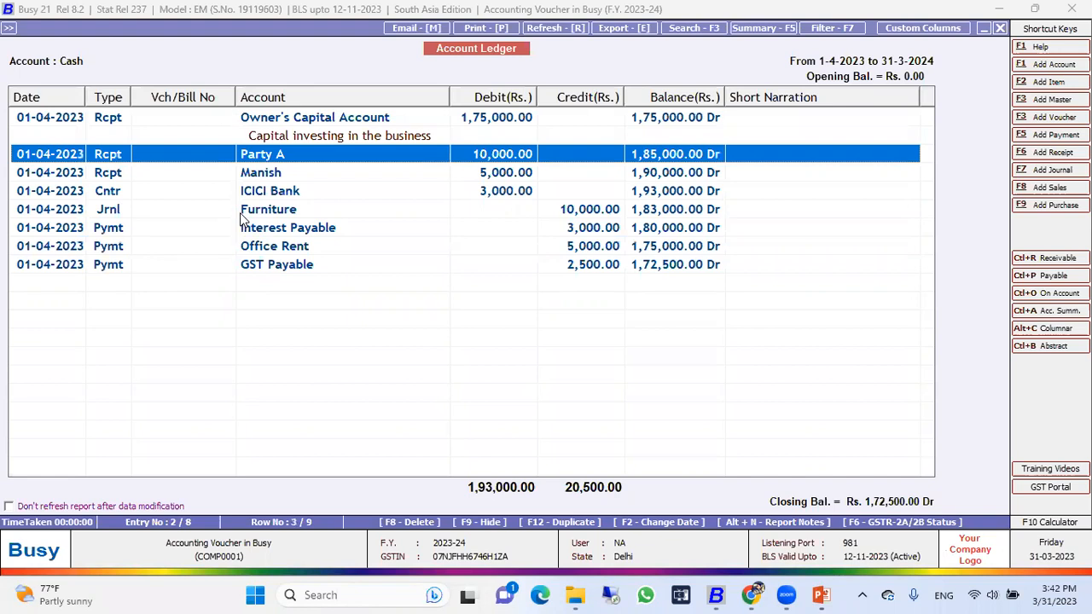
key("Down")
key("Down")
key("Down")
key("Down")
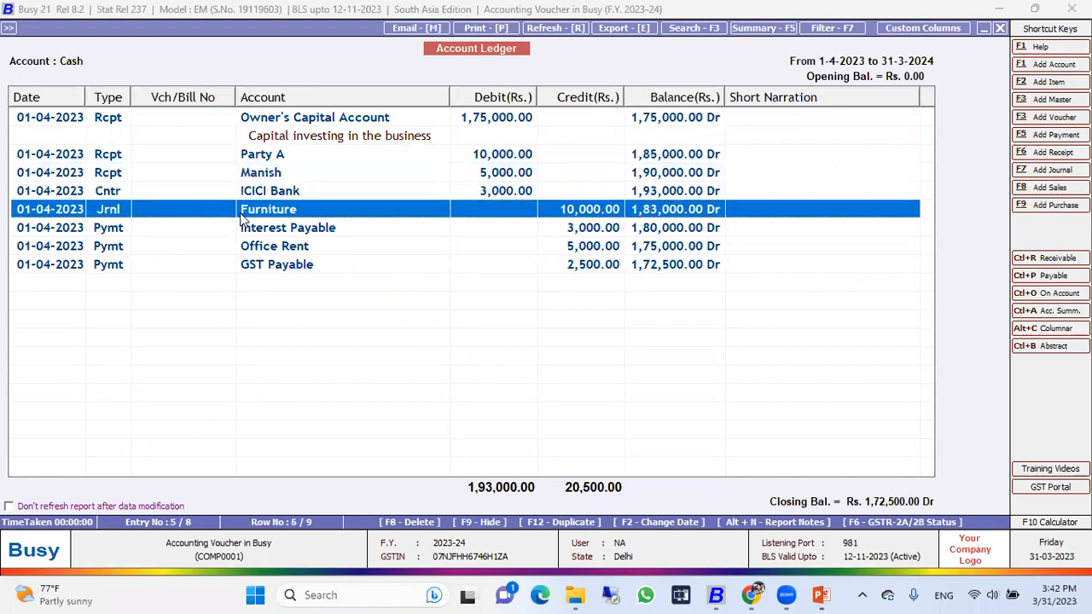
key("Up")
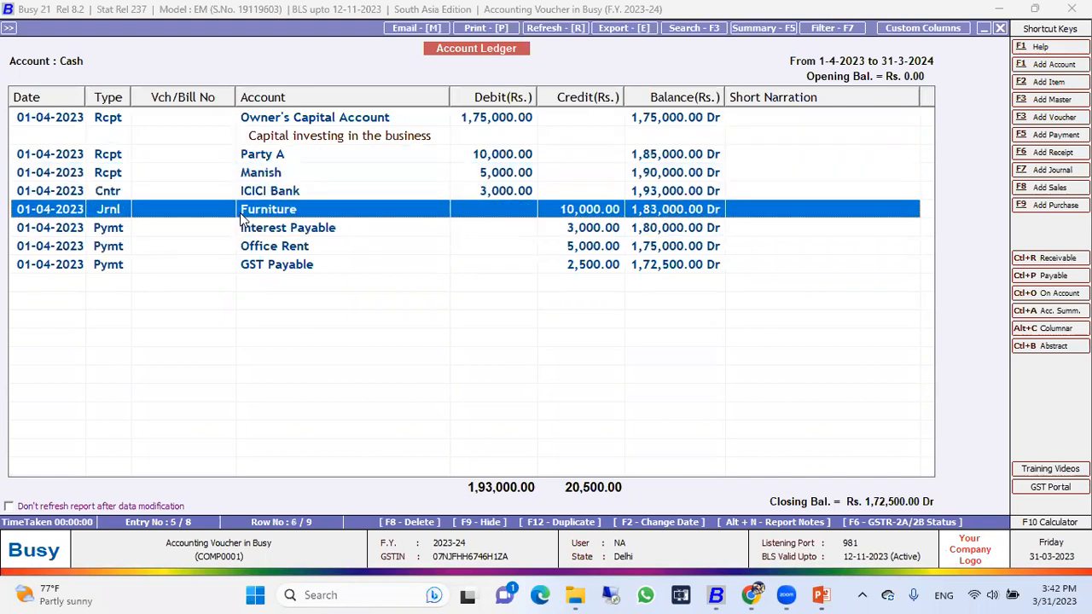
key("Down")
key("Down")
key("Down")
key("Up")
key("Up")
key("Up")
key("Up")
key("Up")
key("Up")
key("Up")
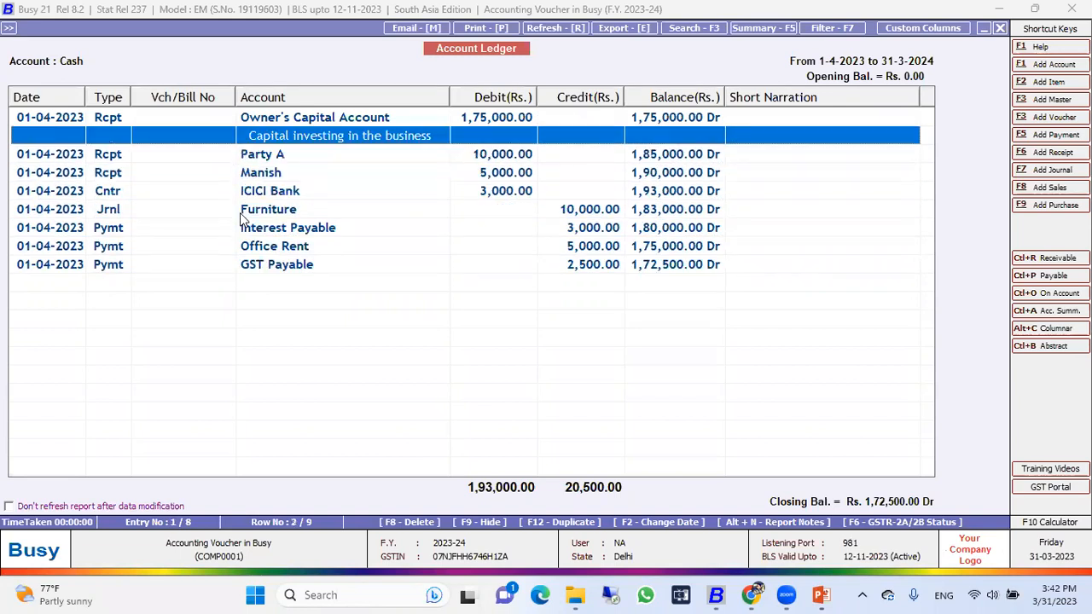
key("Up")
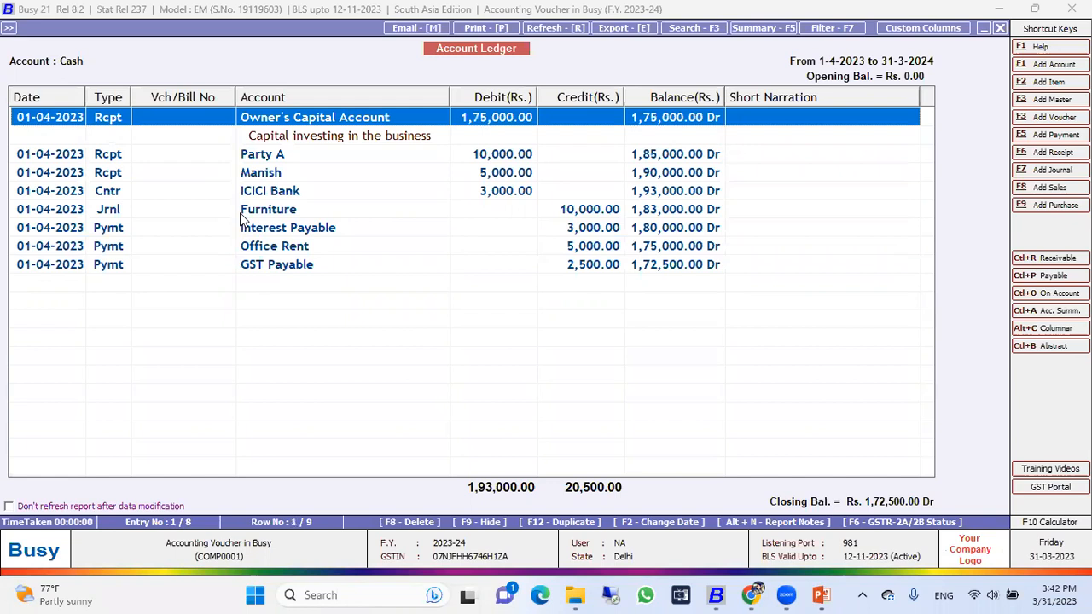
key("Escape")
key("Escape")
key("Escape")
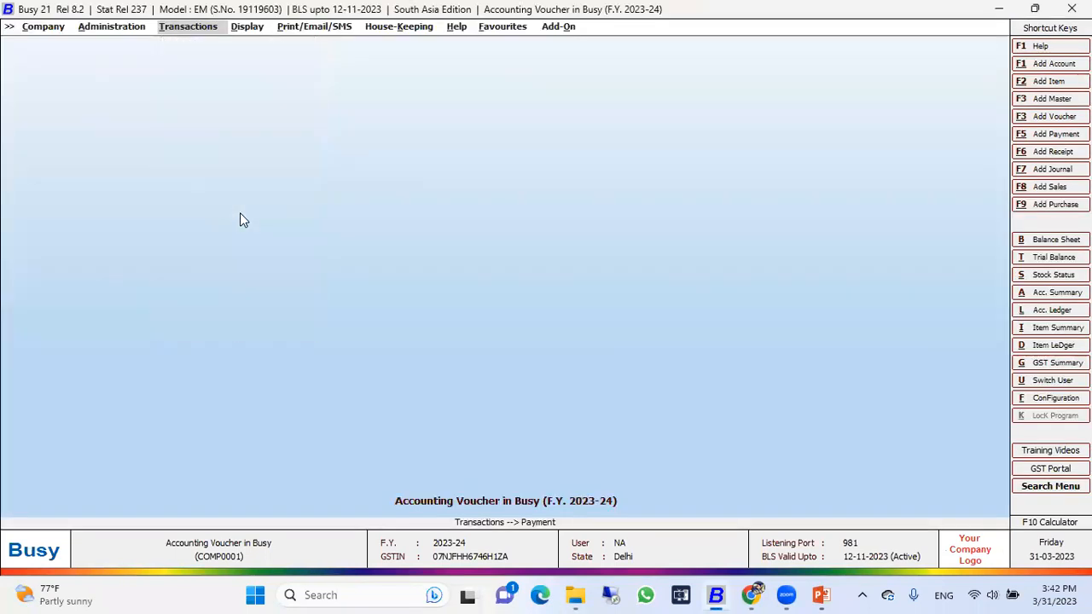
Step: Open the horizontal standard Balance Sheet report and set its starting date to 01-04-2023
key("Right")
key("Right")
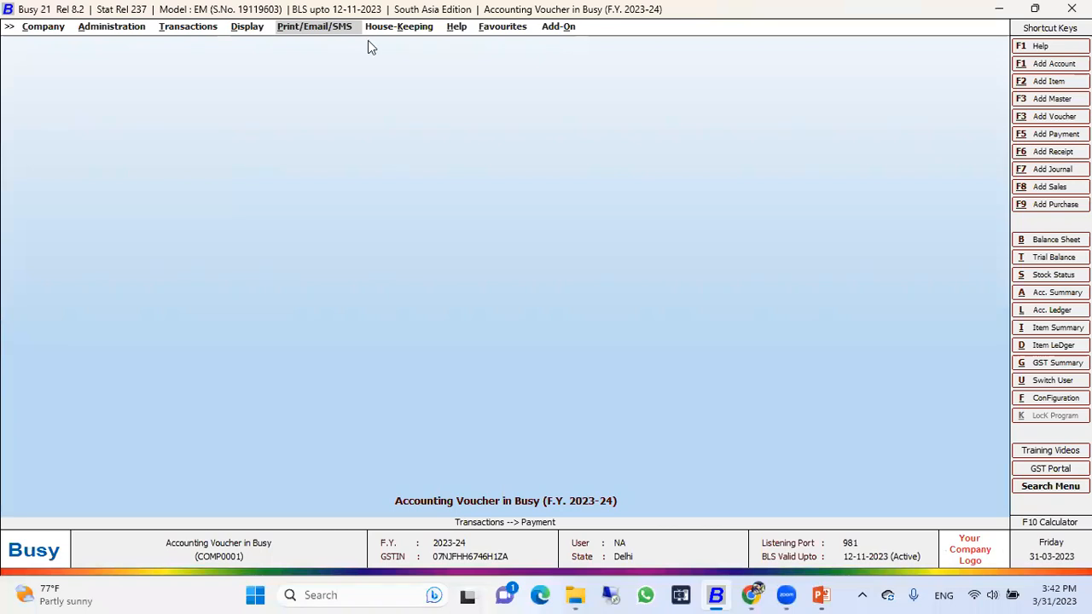
left_click(249, 27)
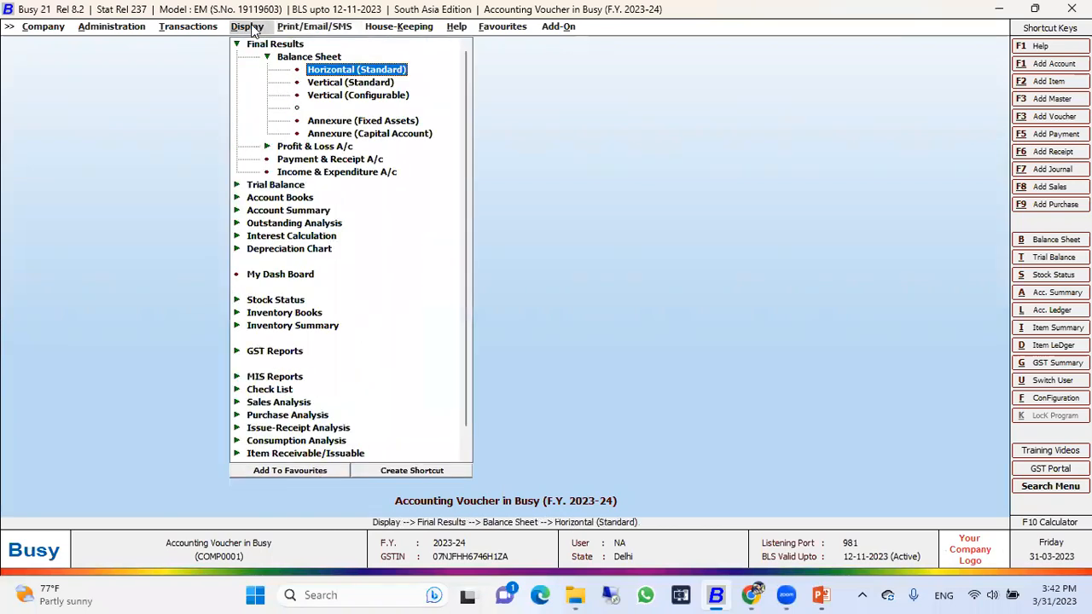
key("Return")
key("Return")
key("Up")
type("1")
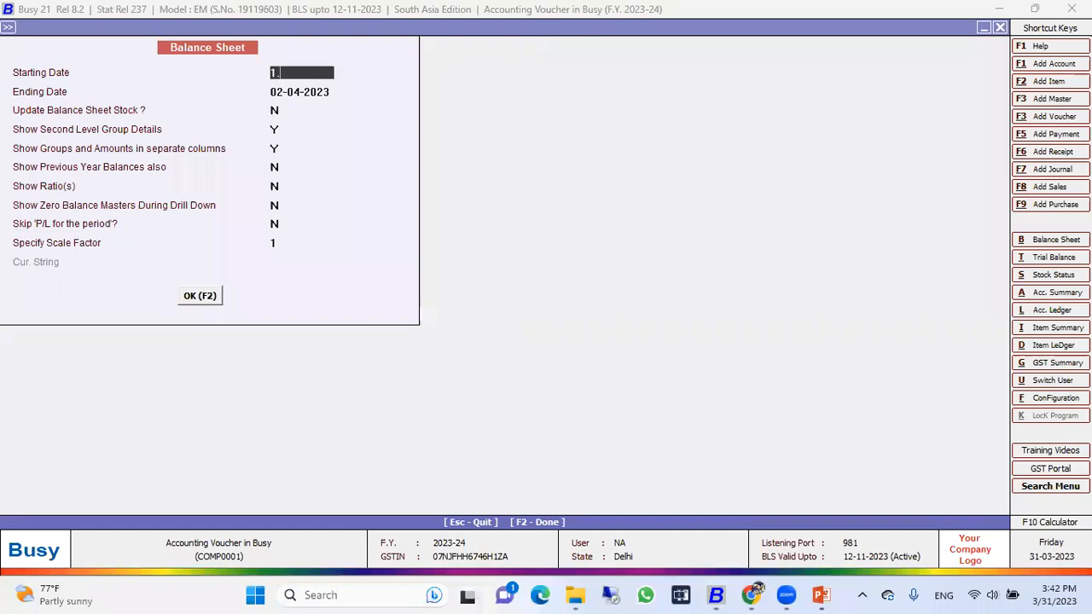
key("Return")
Step: Set the Balance Sheet's ending date to 31-03-2024 and generate the report
type("31.4")
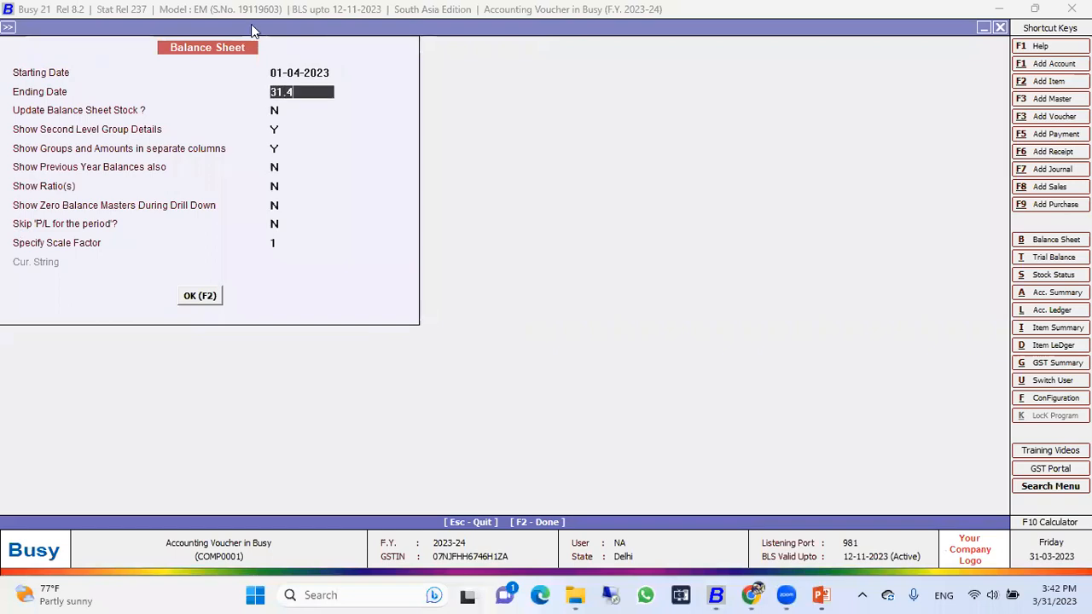
key("Return")
key("Return")
key("Up")
key("Up")
type("31.3")
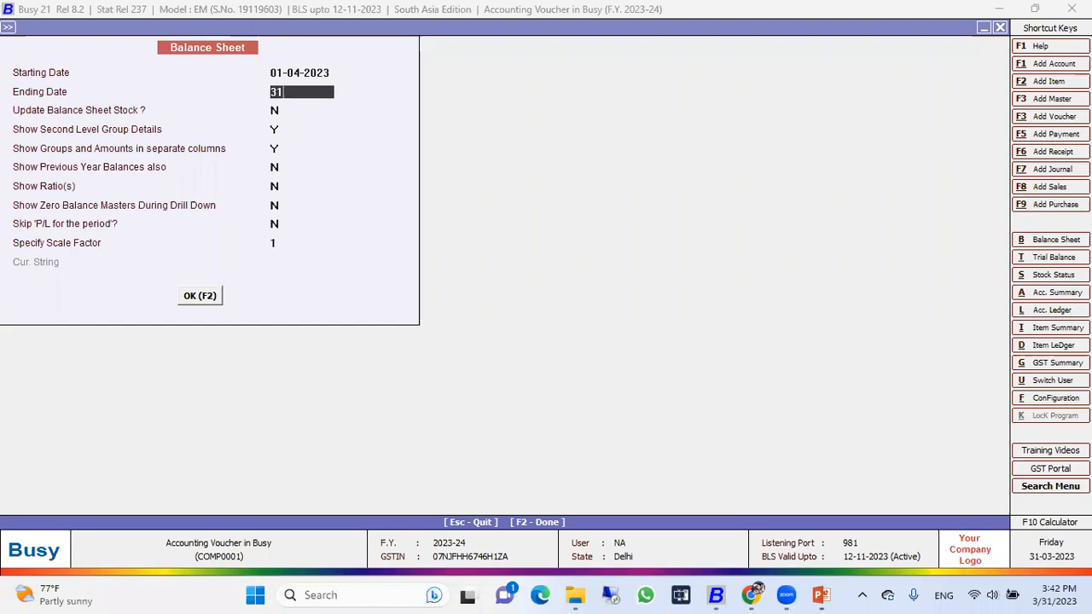
key("Return")
key("Return")
key("Return")
key("F2")
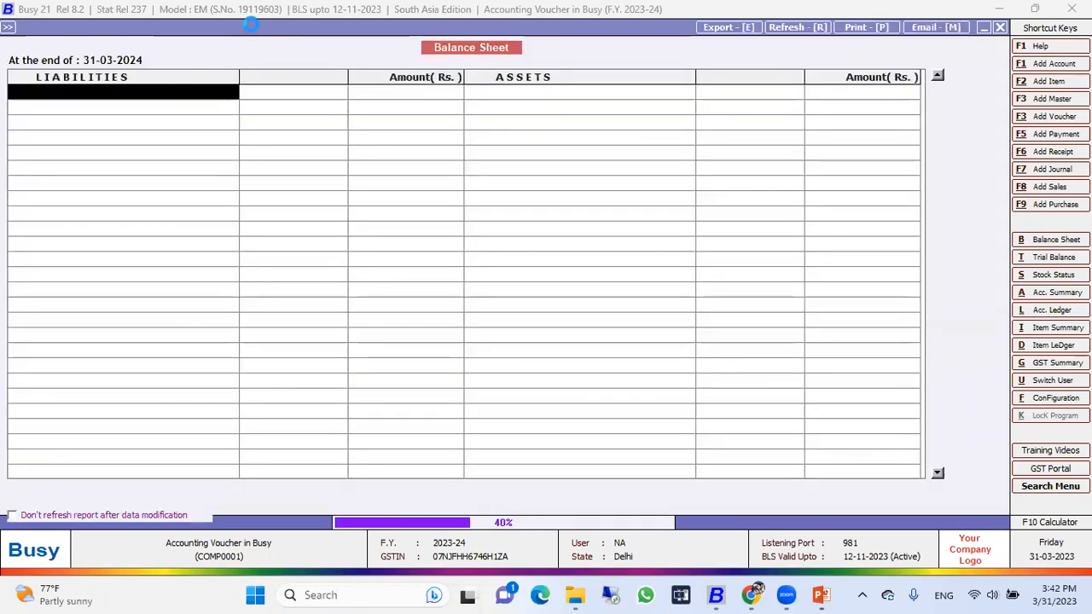
Step: Examine the asset, current liability and capital account groups and their amounts in the Balance Sheet
key("Right")
key("Right")
key("Right")
key("Right")
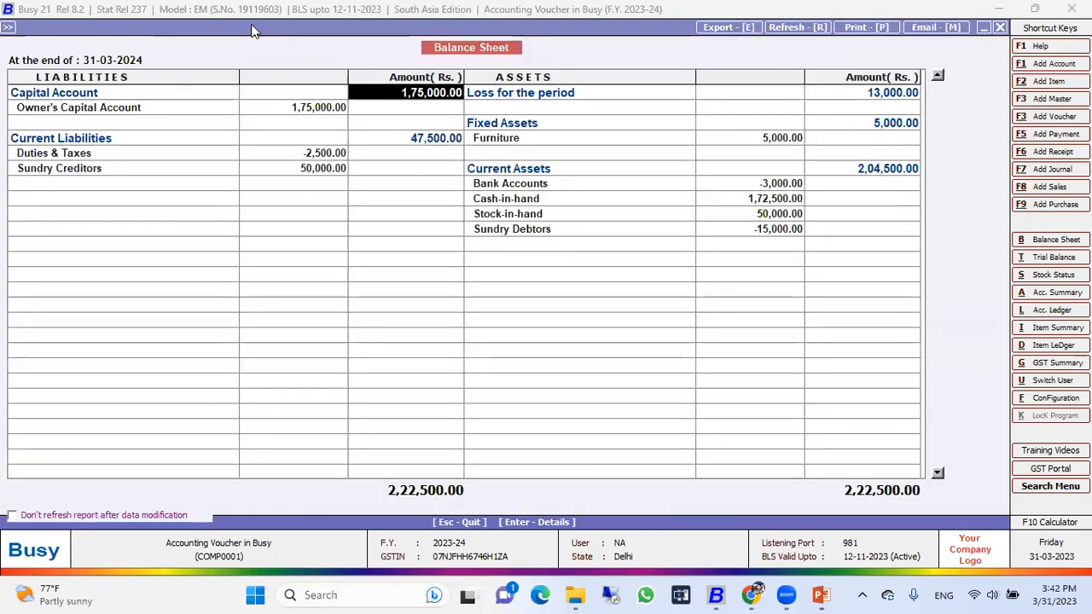
key("Down")
key("Down")
key("Down")
key("Down")
key("Down")
key("Down")
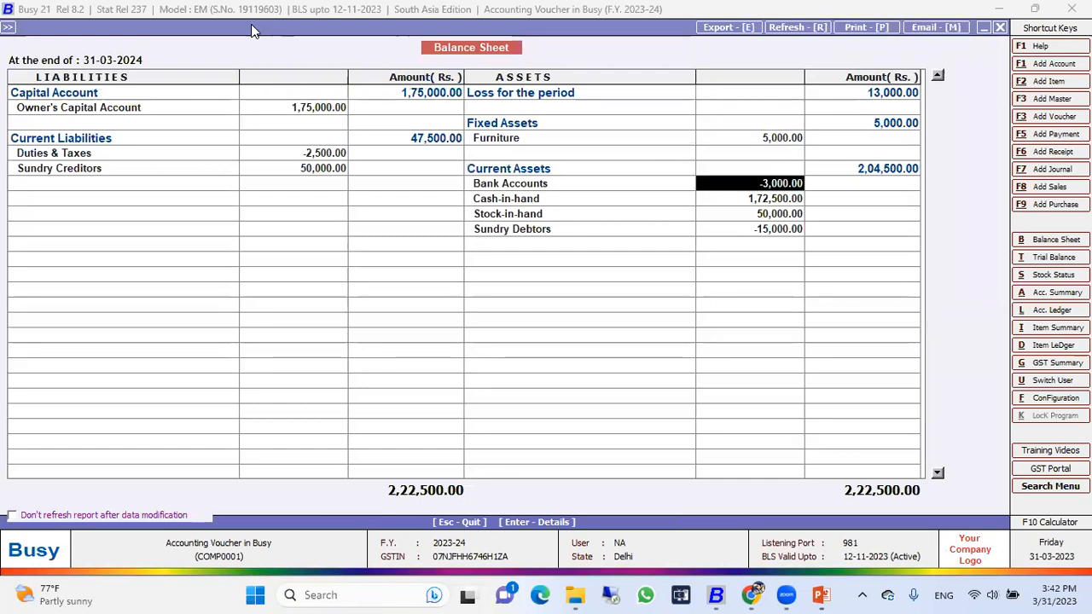
key("Left")
key("Left")
key("Right")
key("Up")
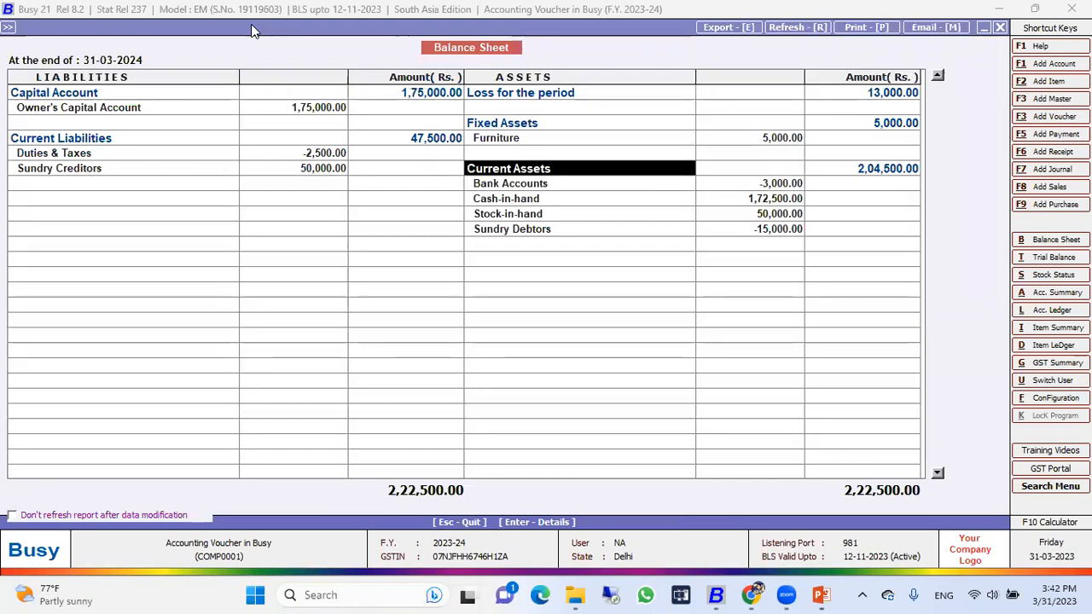
key("Right")
key("Right")
key("Left")
key("Down")
key("Up")
key("Up")
key("Left")
key("Left")
key("Left")
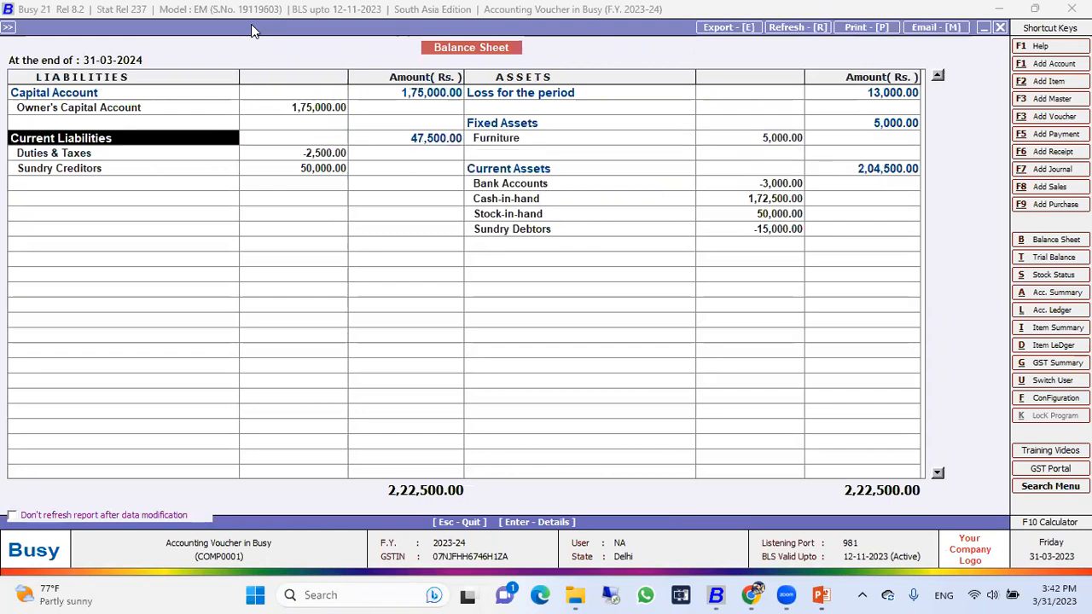
key("Up")
key("Up")
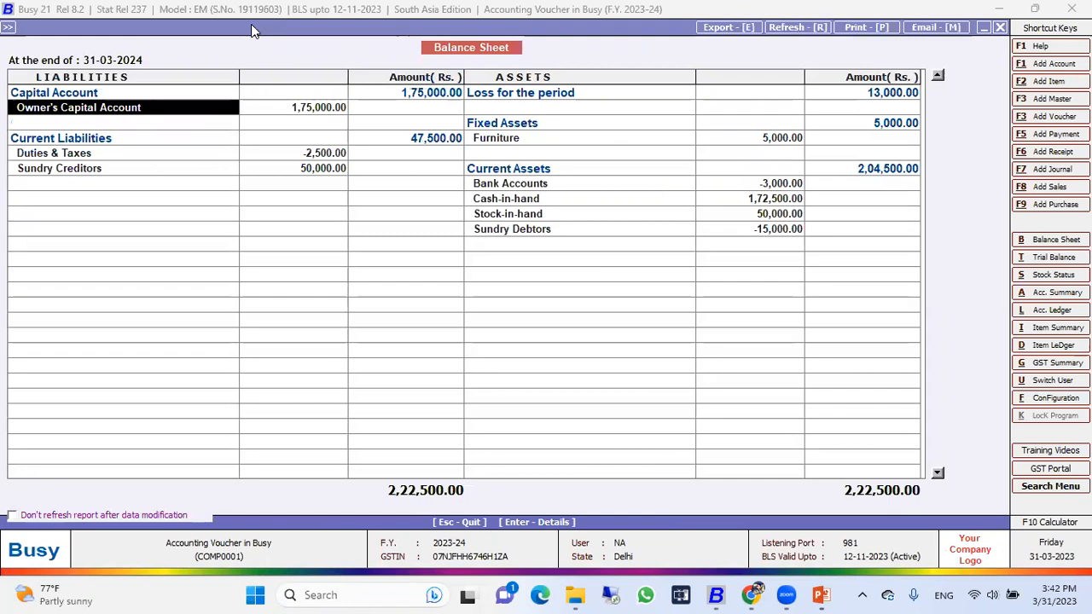
Step: Open the details behind the Balance Sheet's Loss for the period and quit the reports
key("Up")
key("Right")
key("Right")
key("Return")
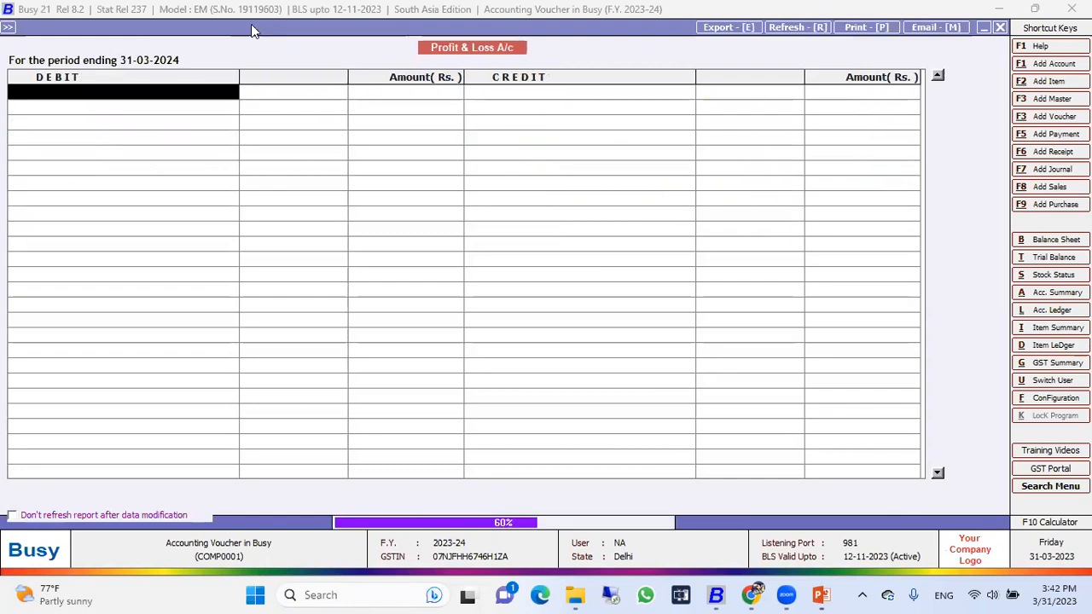
key("Escape")
key("Escape")
key("Escape")
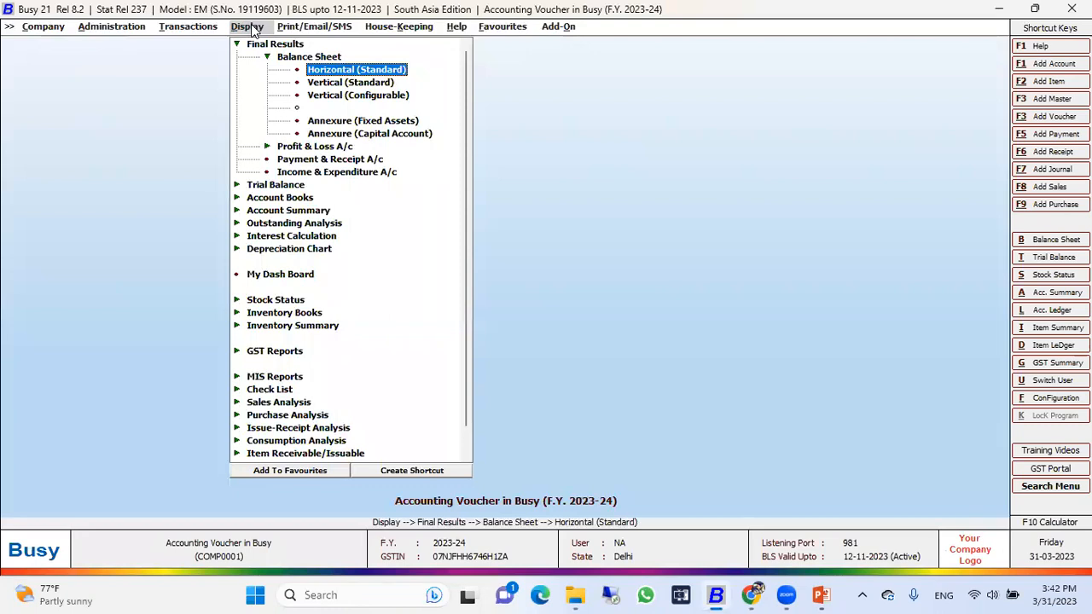
Step: Open the horizontal standard Profit & Loss report and set its ending date to 31-03-2024
key("Down")
key("Right")
key("Return")
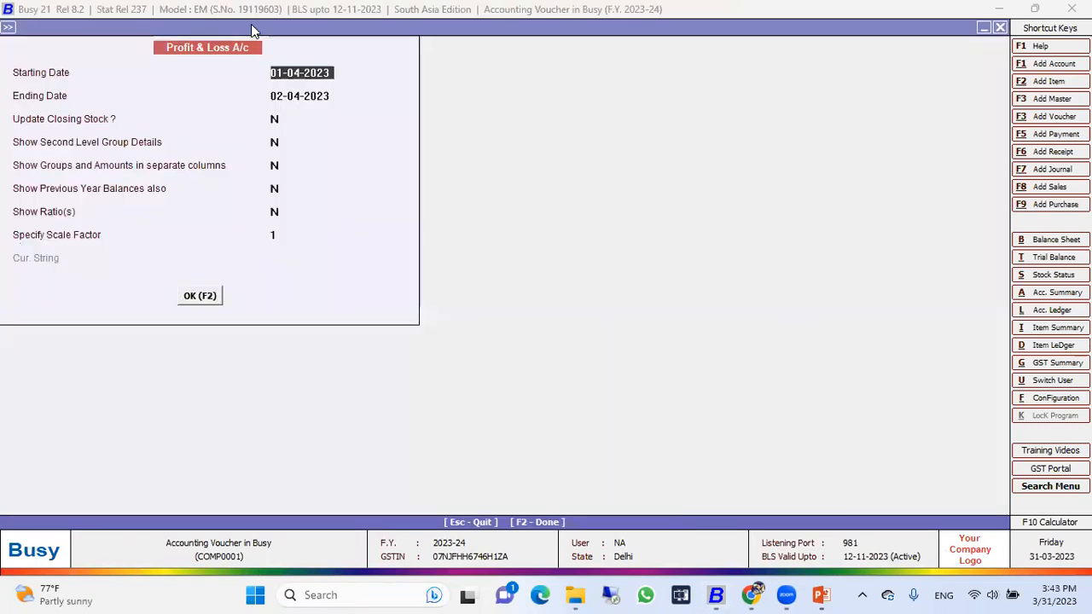
key("Return")
type("31.")
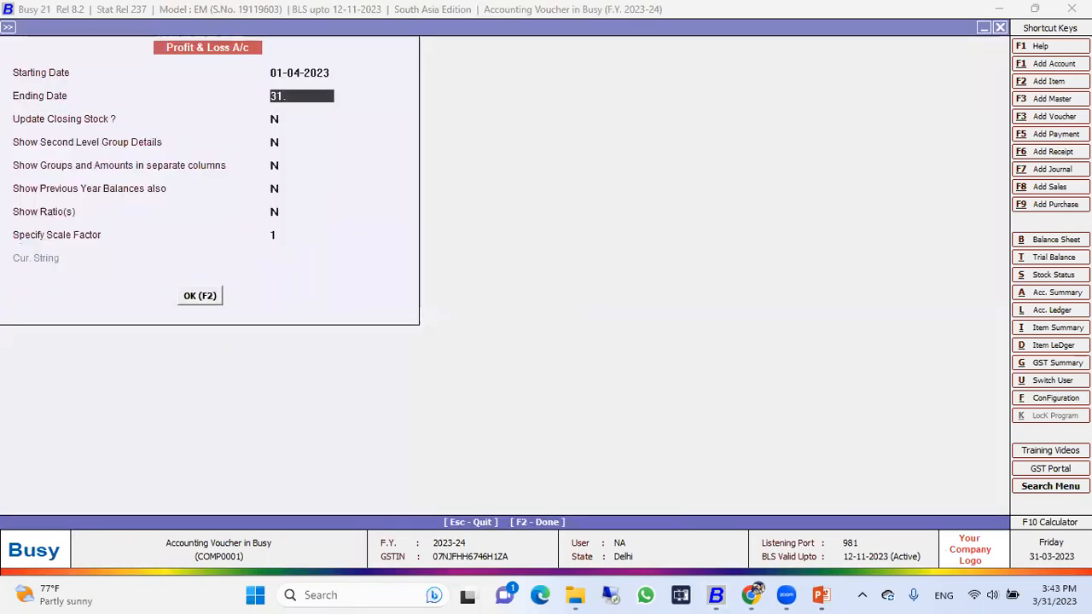
key("Return")
Step: Enable the closing stock update for the Profit & Loss account and generate the report
key("Return")
key("Return")
key("Up")
key("Up")
type("Y")
key("Return")
Step: Return to the report options, enable second level group details and regenerate the Profit & Loss account
key("Return")
key("F2")
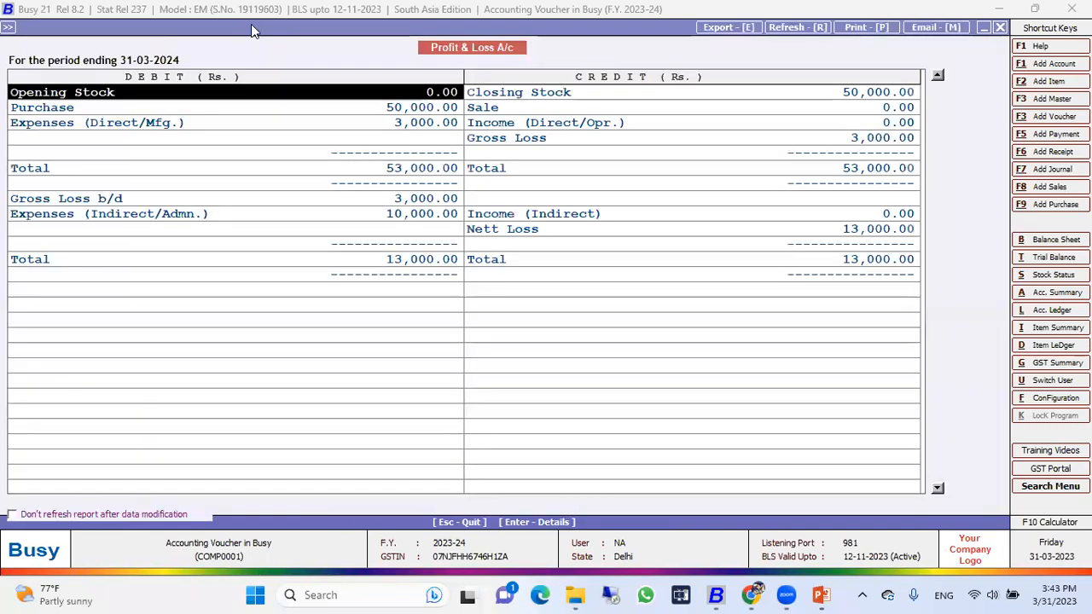
key("Escape")
key("Return")
key("Return")
key("Return")
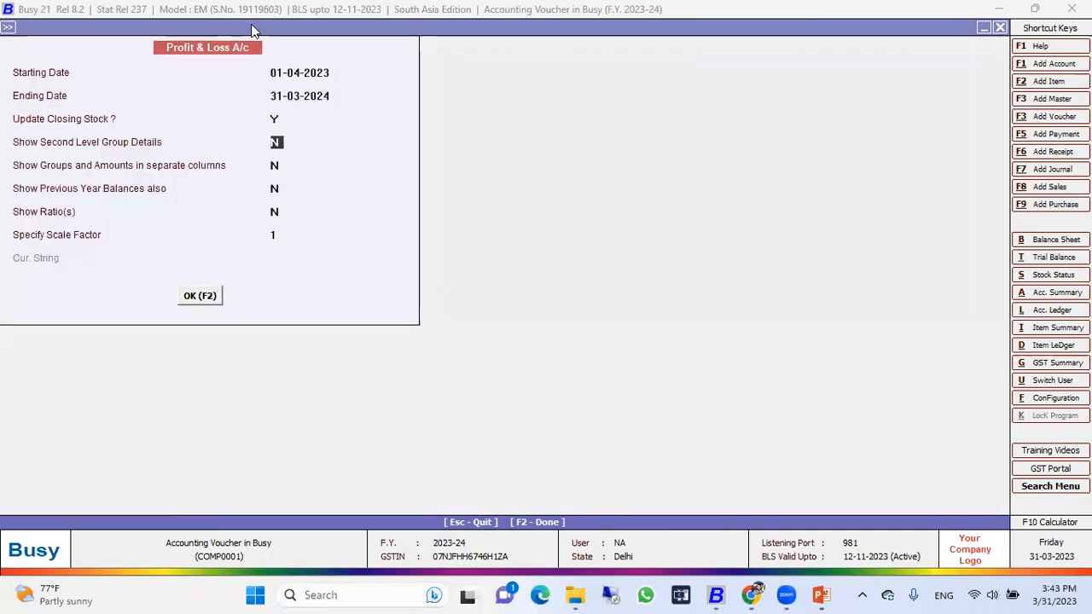
type("Y")
key("Return")
type("Y")
key("Return")
key("Return")
key("Return")
key("F2")
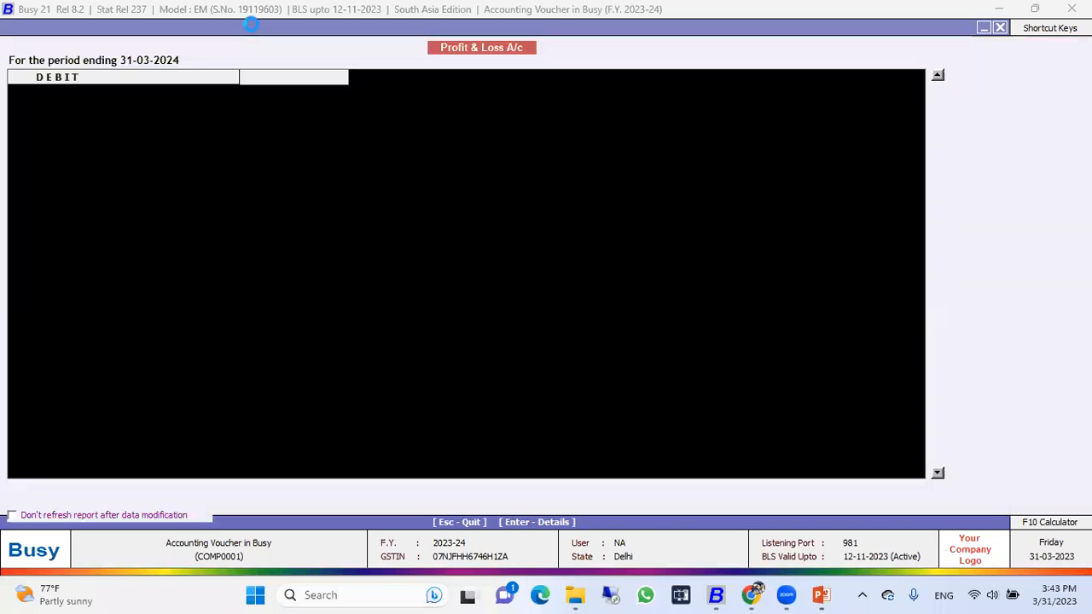
Step: Examine the stock, purchase, sale, direct expense and gross loss entries in the Profit & Loss account
key("Down")
key("Down")
key("Up")
key("Up")
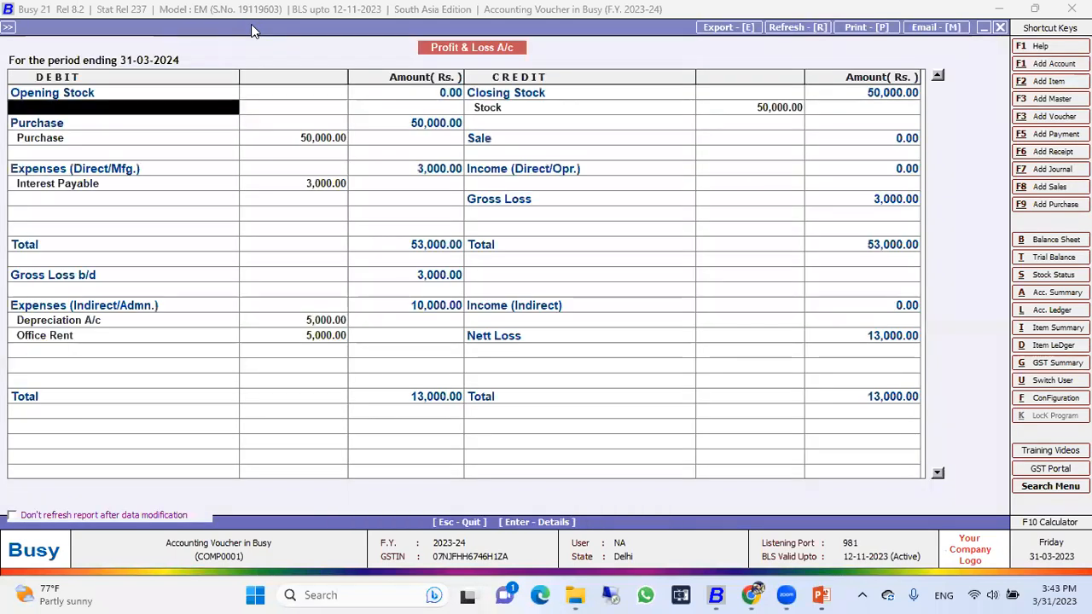
key("Right")
key("Right")
key("Down")
key("Left")
key("Down")
key("Down")
key("Right")
key("Right")
key("Right")
key("Left")
key("Left")
key("Left")
key("Down")
key("Down")
Step: Examine the indirect expenses, the Interest Payable entry and the indirect income side, and quit the Profit & Loss report
key("Left")
key("Down")
key("Right")
key("Right")
key("Right")
key("Down")
key("Down")
key("Down")
key("Down")
key("Down")
key("Left")
key("Down")
key("Left")
key("Down")
key("Down")
key("Down")
key("Up")
key("Up")
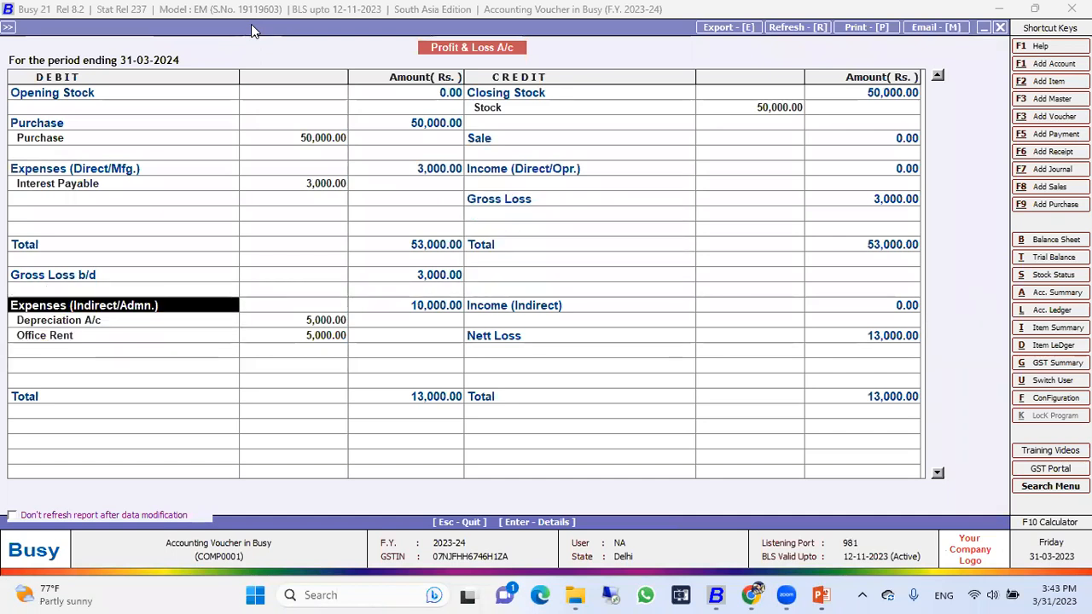
key("Up")
key("Up")
key("Up")
key("Up")
key("Up")
key("Up")
key("Up")
key("Up")
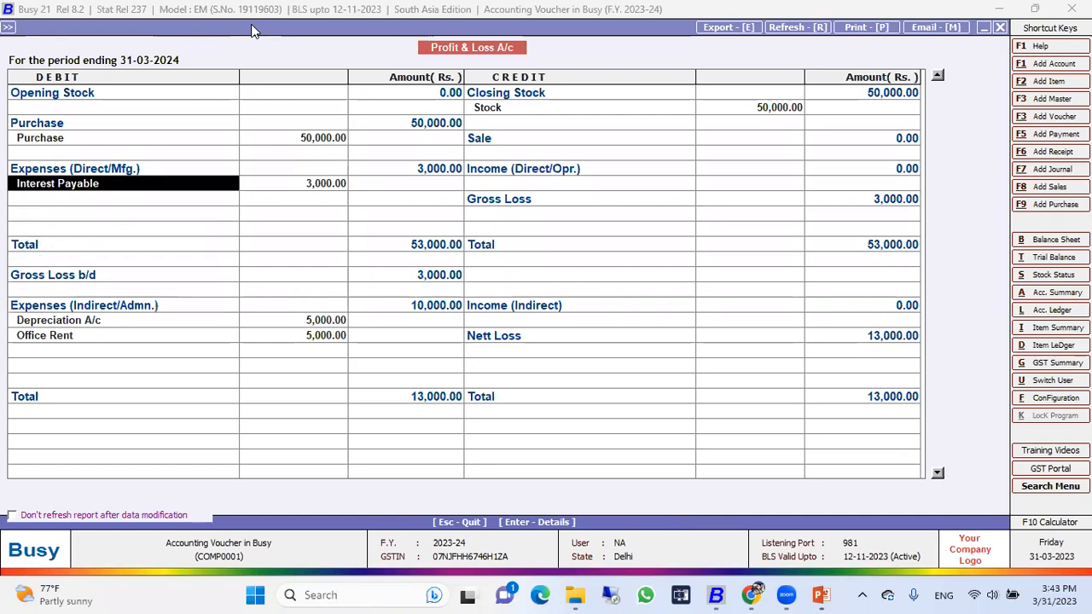
key("Down")
key("Down")
key("Down")
key("Down")
key("Down")
key("Down")
key("Down")
key("Down")
key("Down")
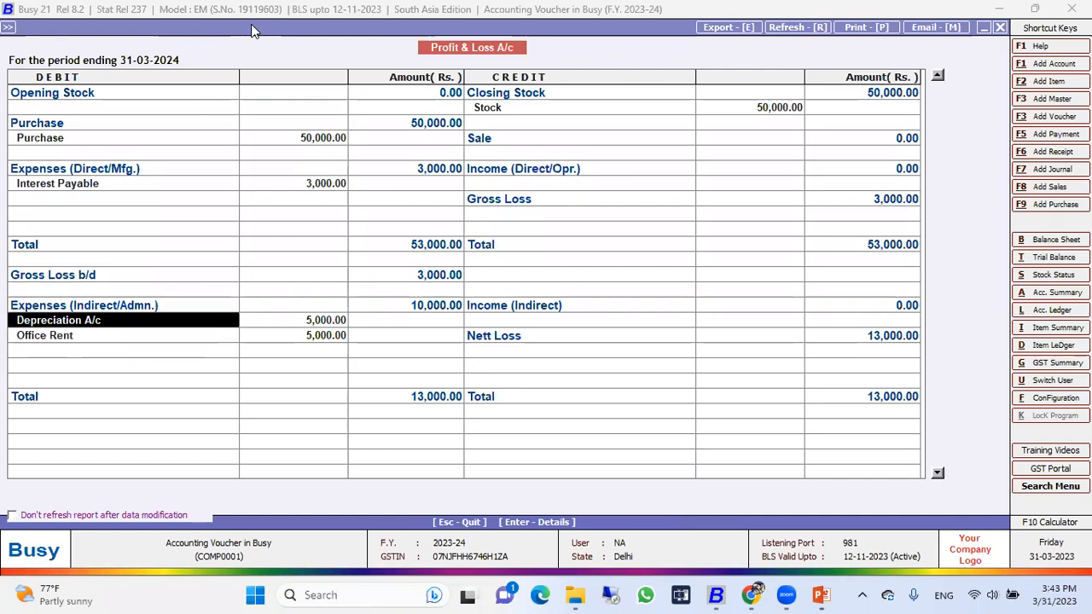
key("Right")
key("Right")
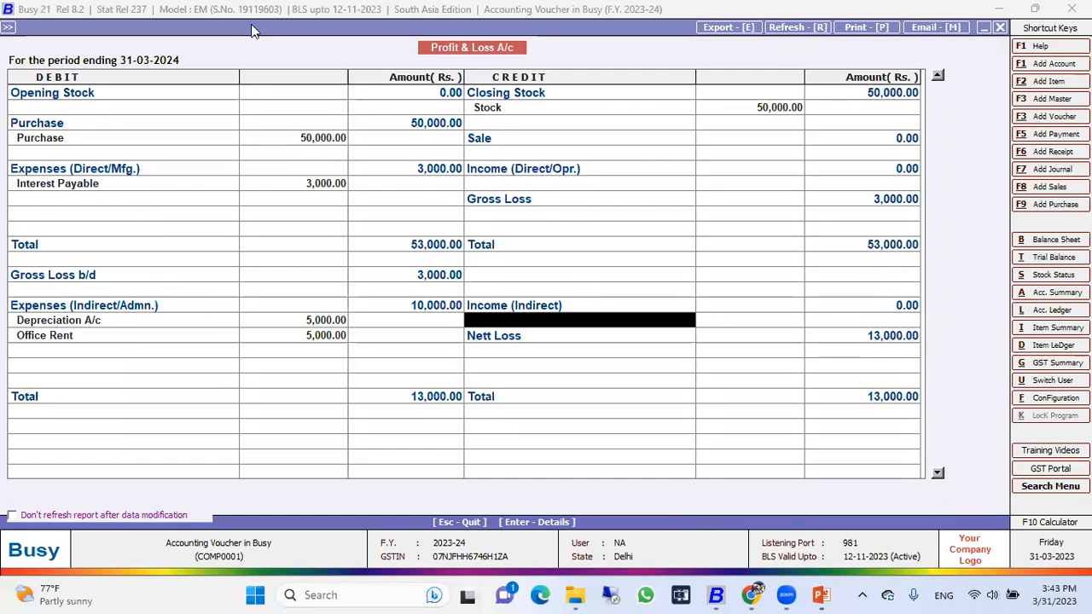
key("Escape")
key("Escape")
key("Escape")
key("Escape")
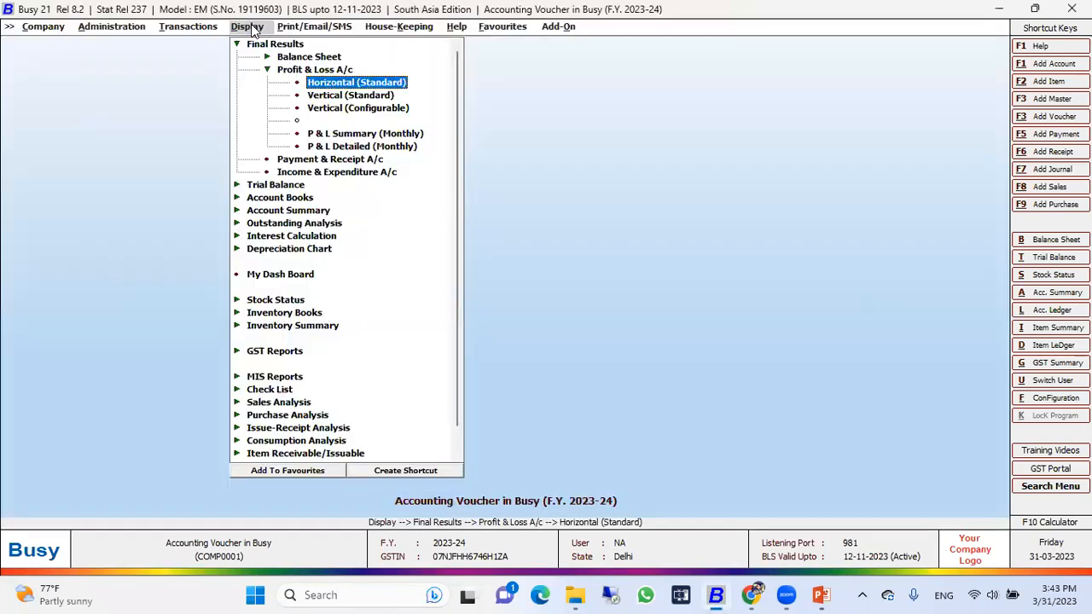
Step: Open the Trial Balance report for all accounts as on 02-04-2023
key("Down")
key("Return")
key("Return")
key("Return")
key("Return")
key("Return")
key("Return")
key("Return")
key("Return")
key("Return")
key("Return")
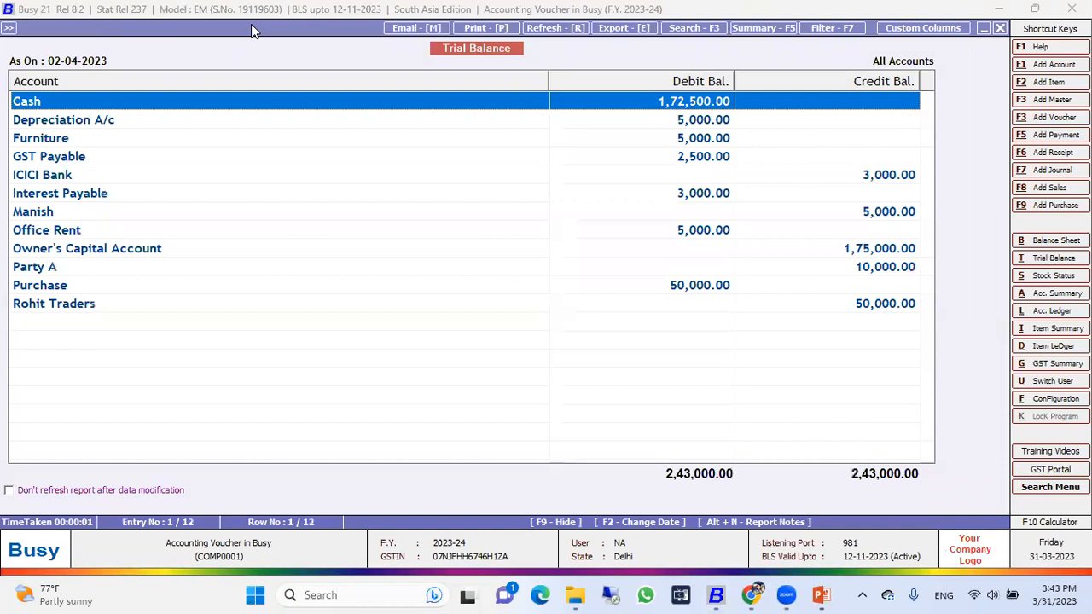
Step: Examine the debit and credit balances of the accounts in the Trial Balance and quit the report
key("Down")
key("Down")
key("Down")
key("Down")
key("Down")
key("Down")
key("Down")
key("Down")
key("Down")
key("Down")
key("Down")
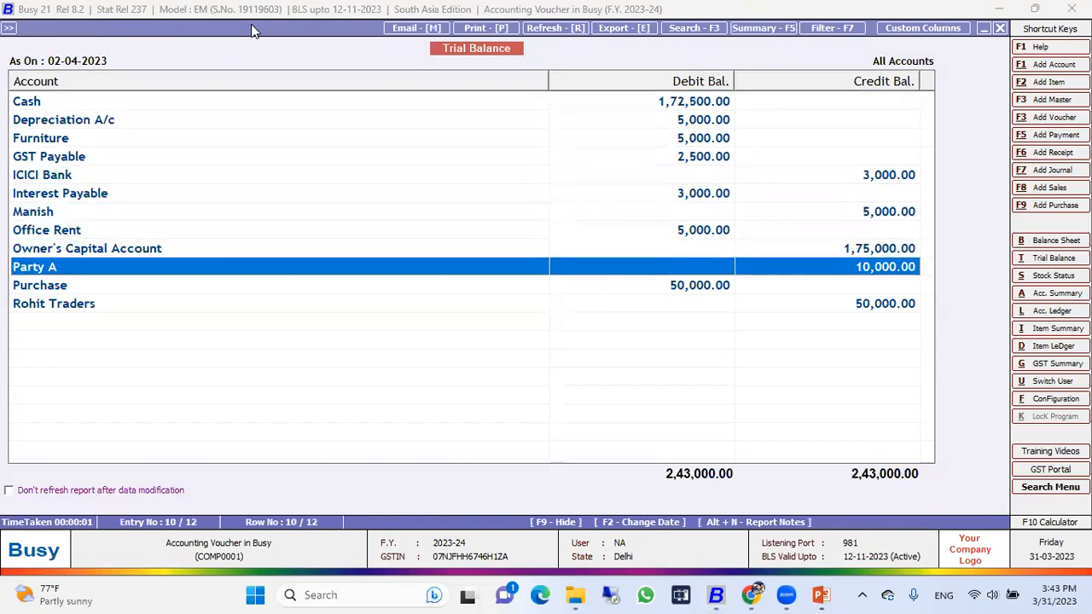
key("Up")
key("Up")
key("Up")
key("Up")
key("Up")
key("Up")
key("Up")
key("Up")
key("Up")
key("Up")
key("Up")
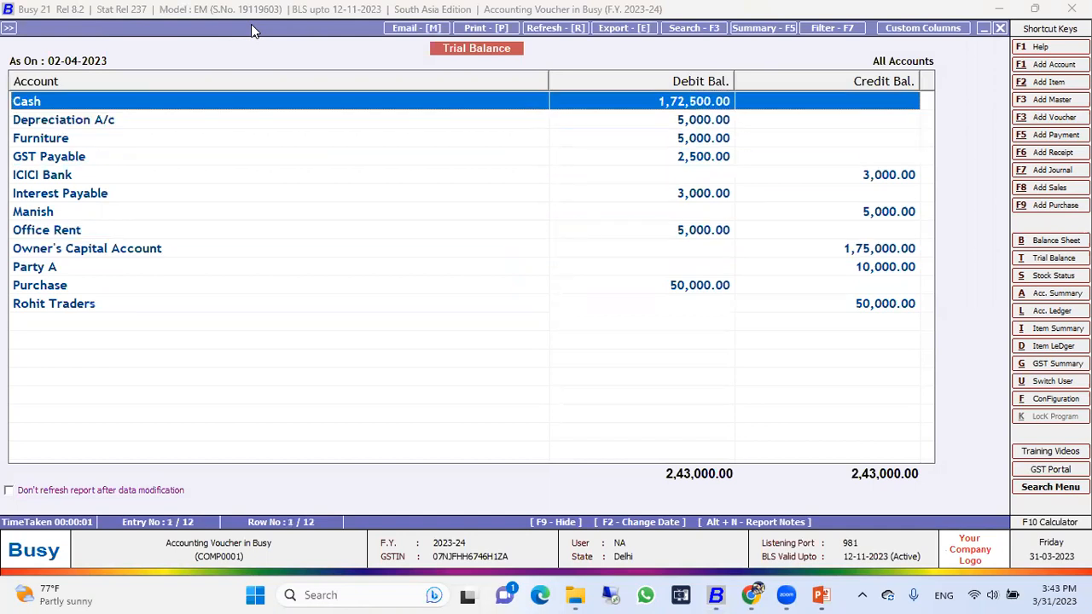
key("Escape")
key("Escape")
key("Escape")
key("Escape")
key("Escape")
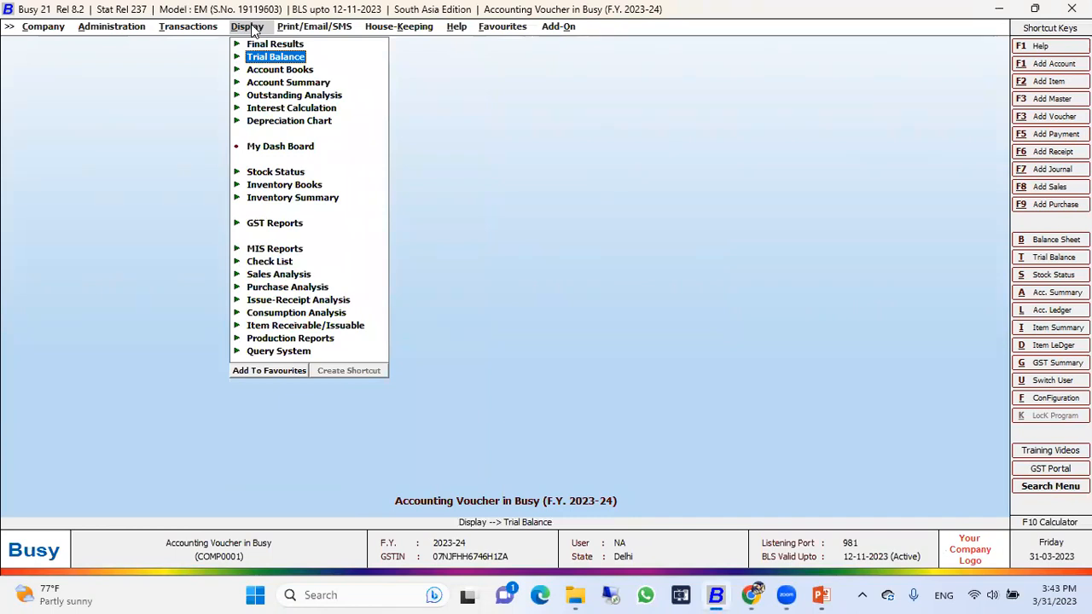
key("Left")
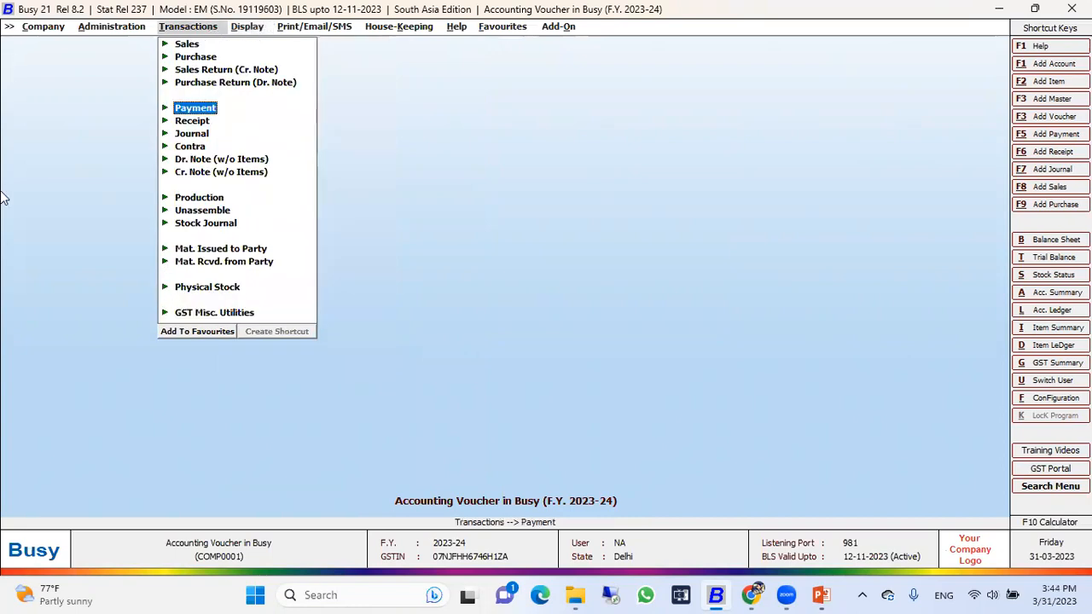
key("alt+Tab")
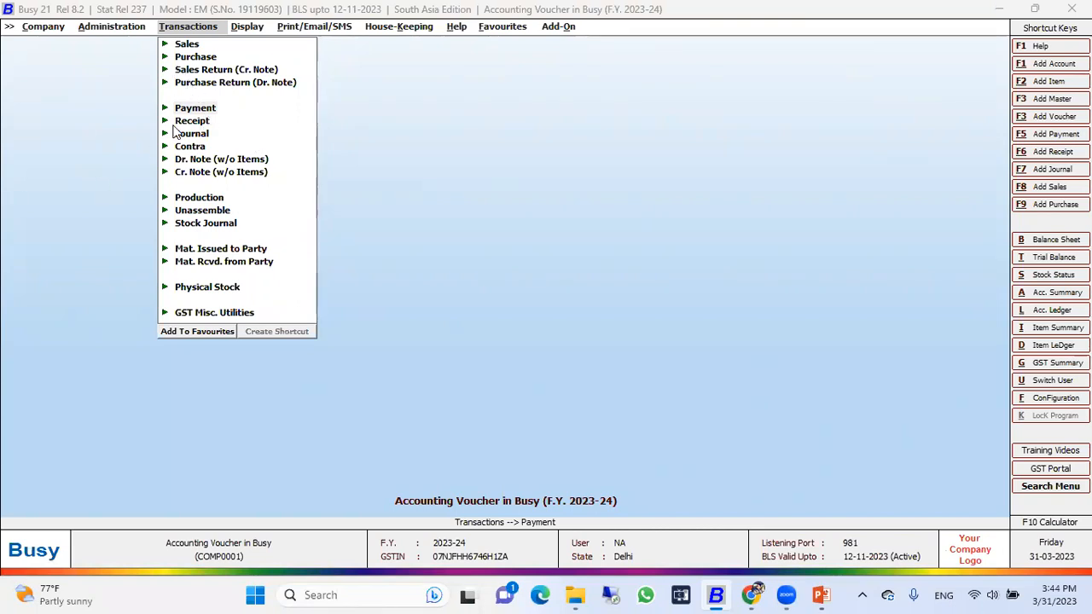
left_click(104, 31)
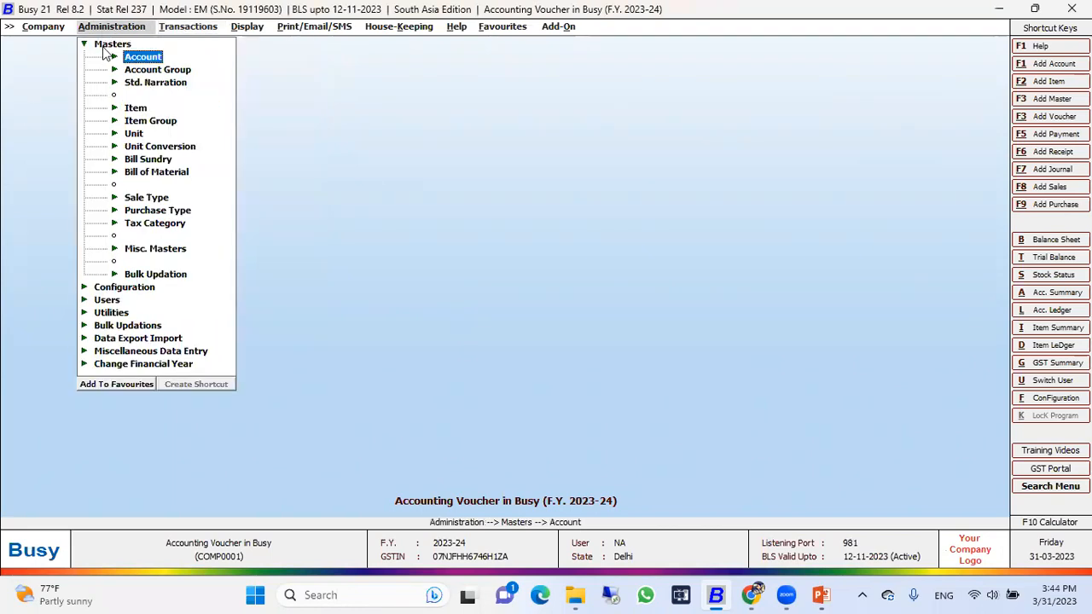
key("Left")
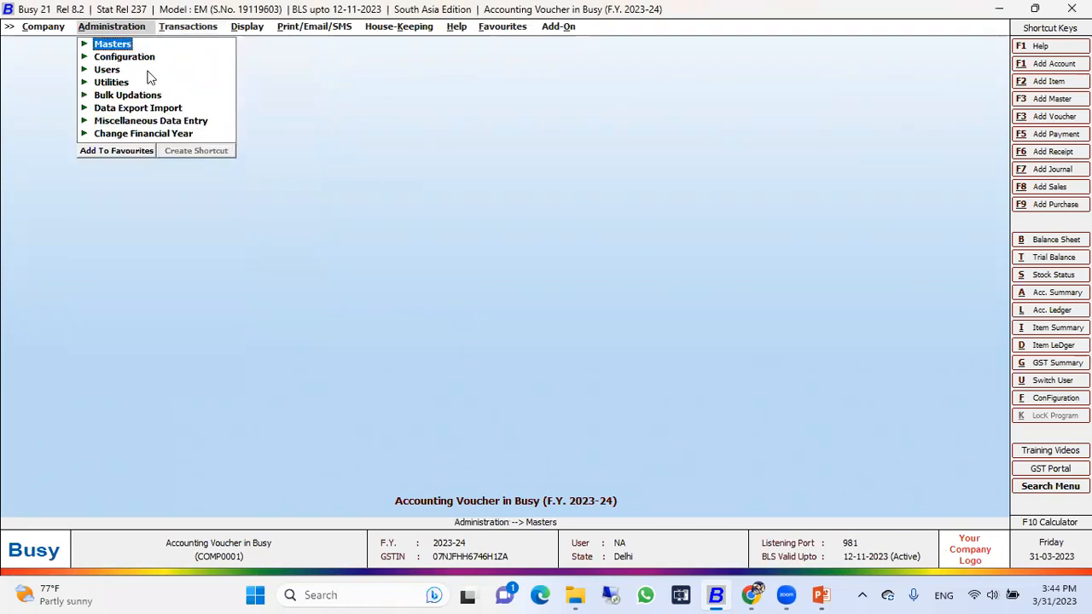
key("Right")
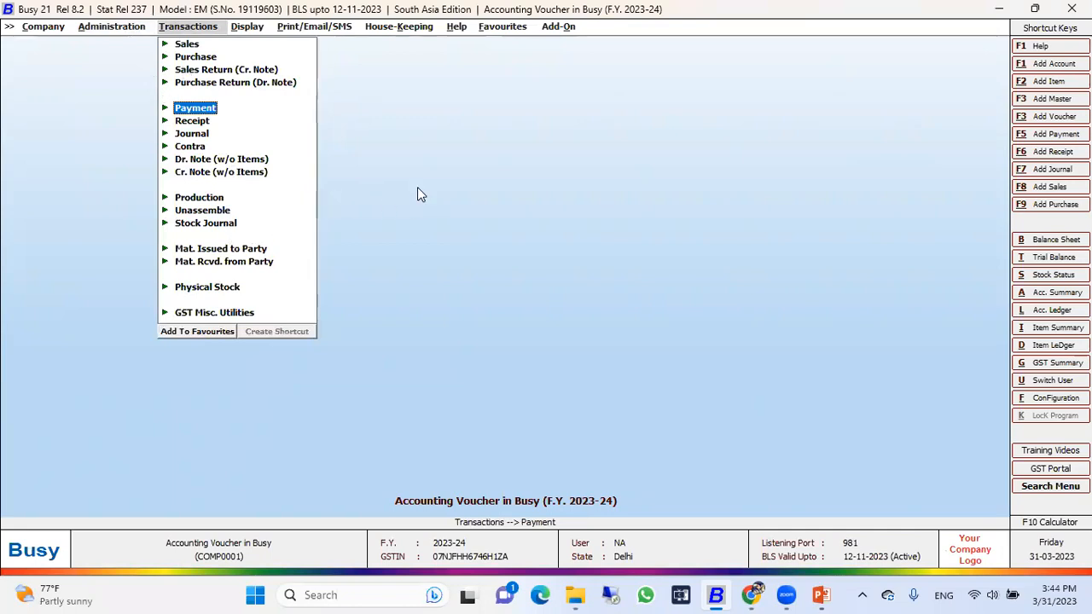
Step: Switch to the PowerPoint slide show and advance from the Assessment slide to the first question on the Q&A slide
mouse_move(823, 588)
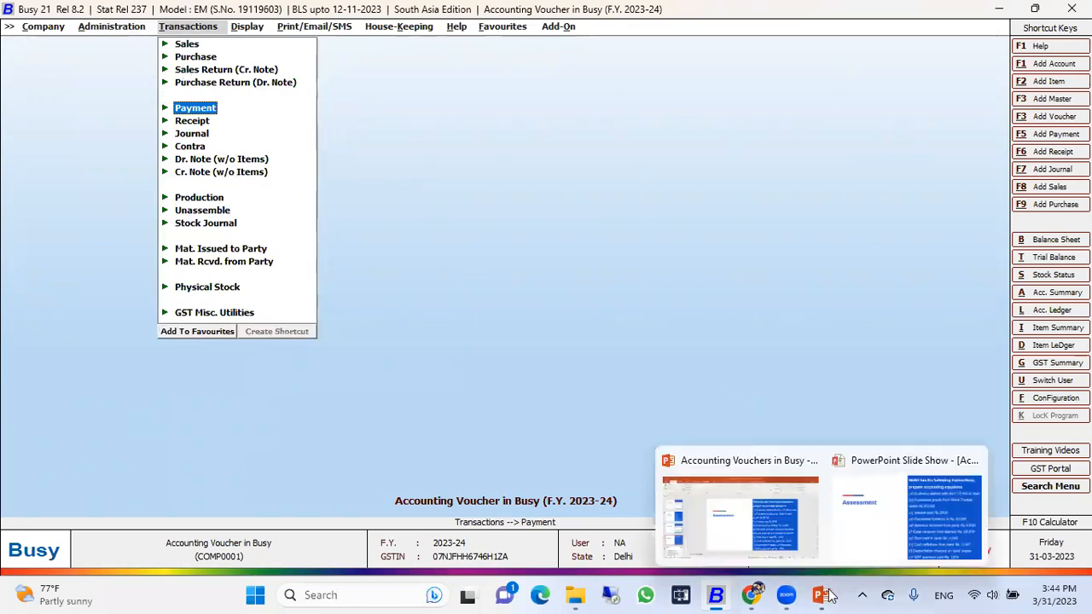
left_click(879, 539)
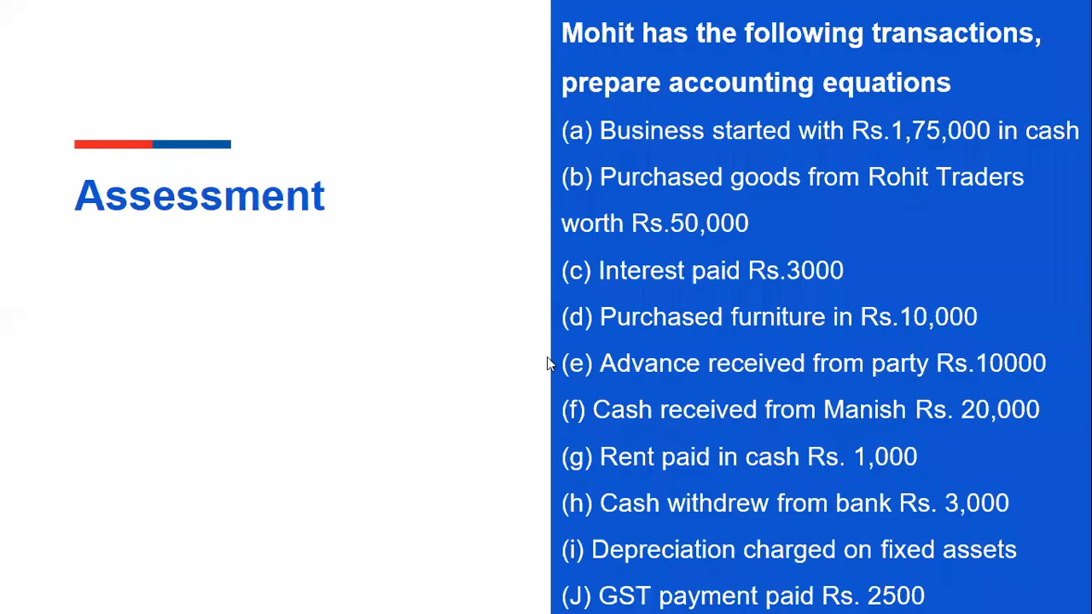
left_click(527, 346)
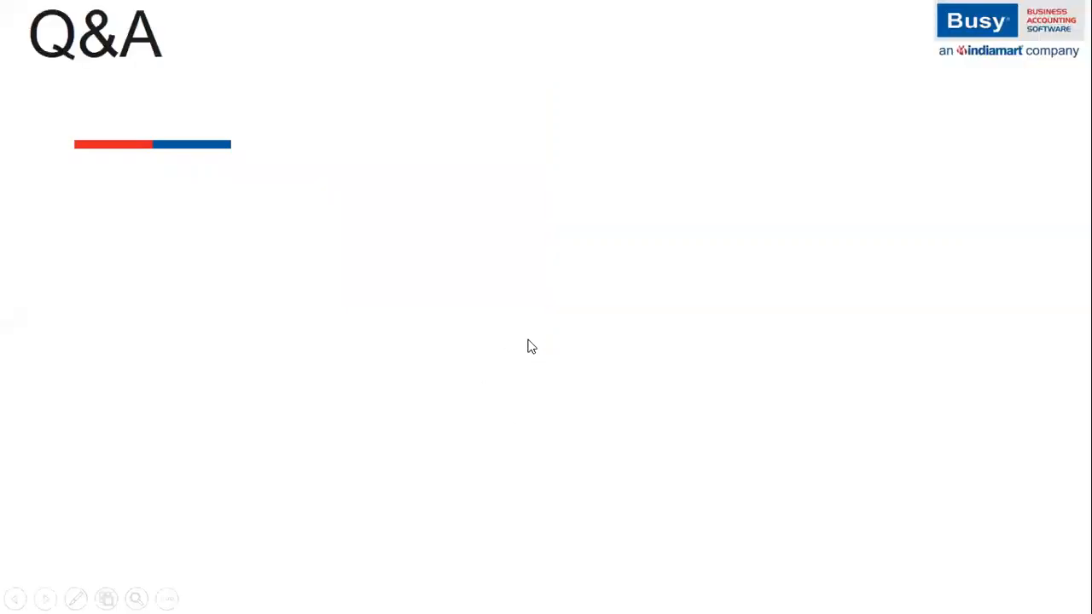
left_click(527, 346)
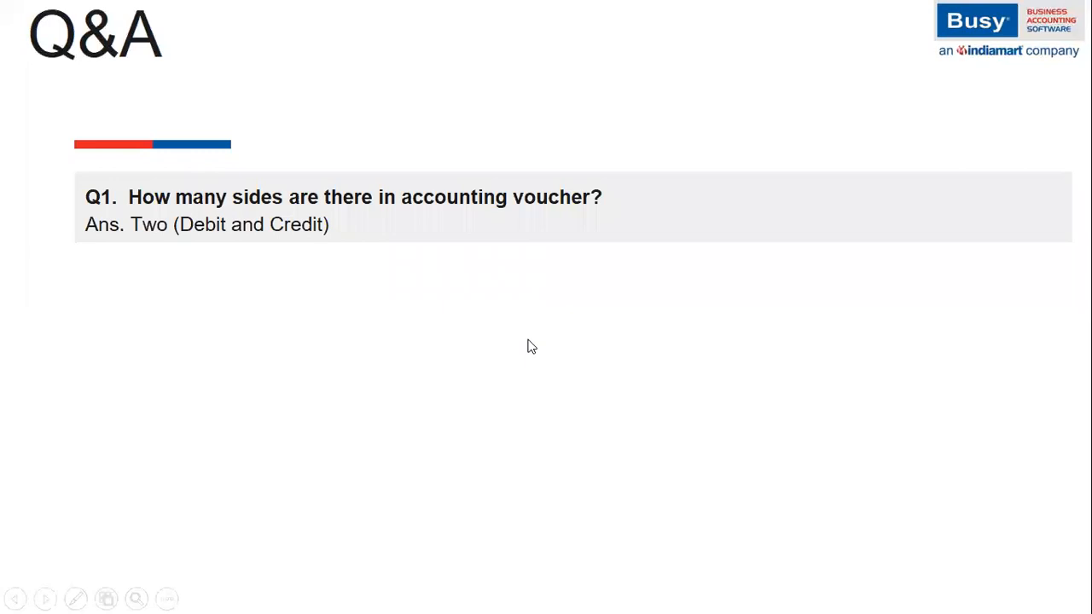